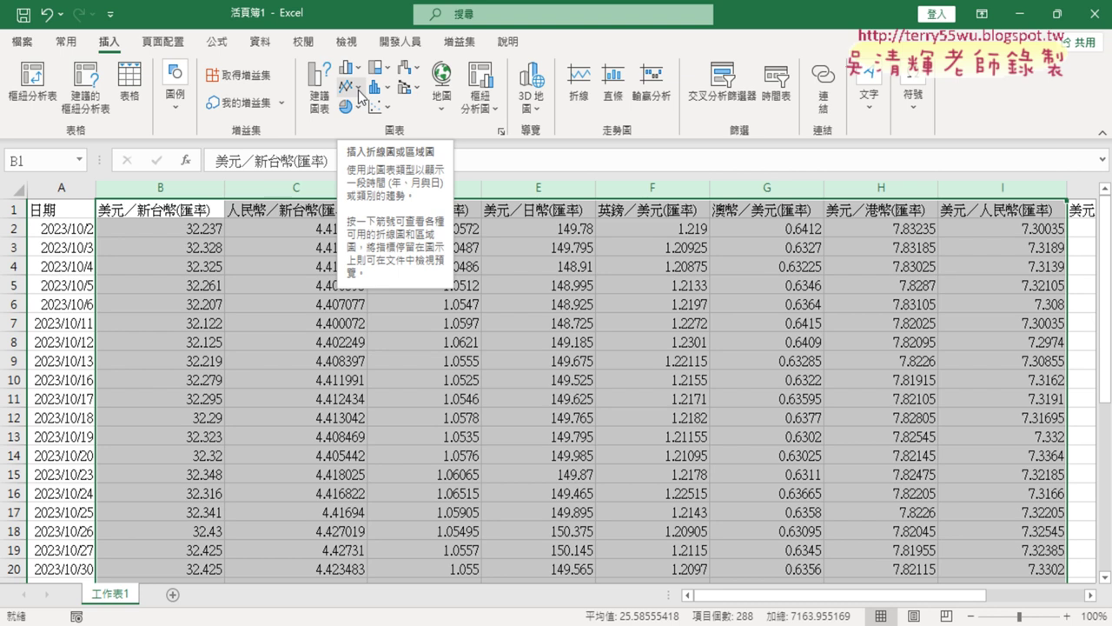
Step: Select the date and USD/TWD headers A1:B1 and preview Line with Markers among the Line chart choices
click(209, 307)
click(52, 230)
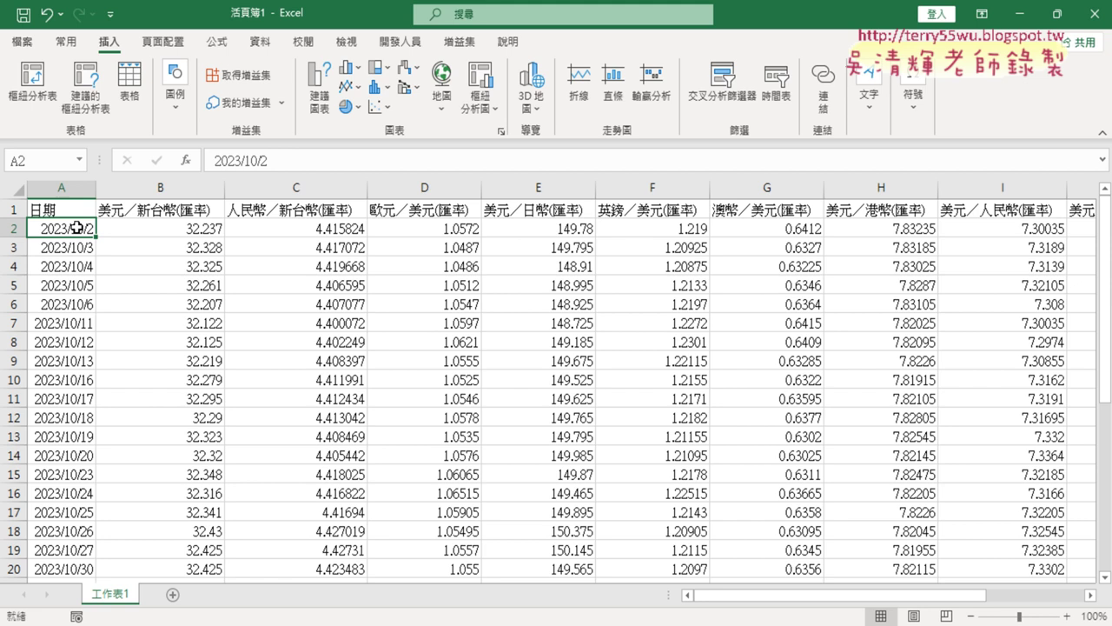
drag(57, 210, 153, 210)
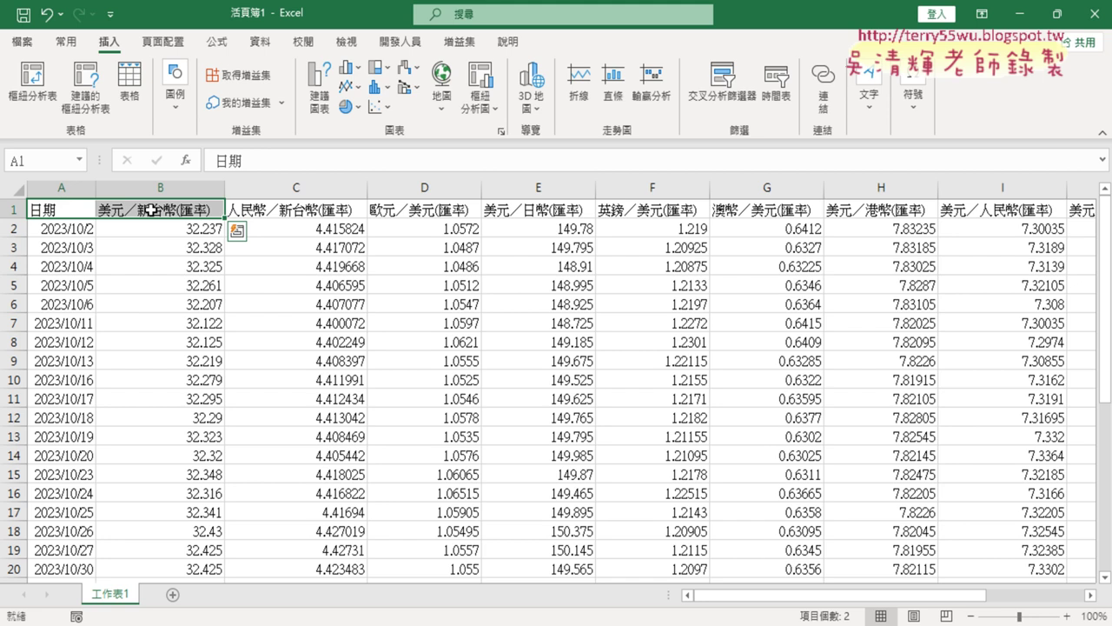
click(358, 87)
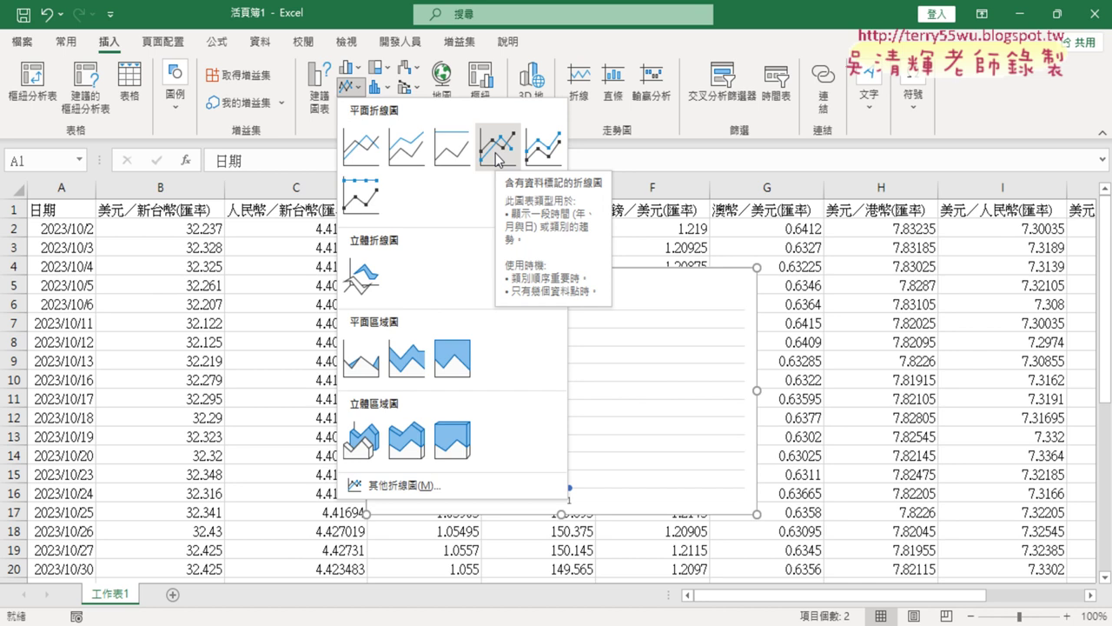
Step: In the Google Docs notes, find the 錄製美元巨集 section and select the macro name 美元折線圖
key(Escape)
key(alt+Tab)
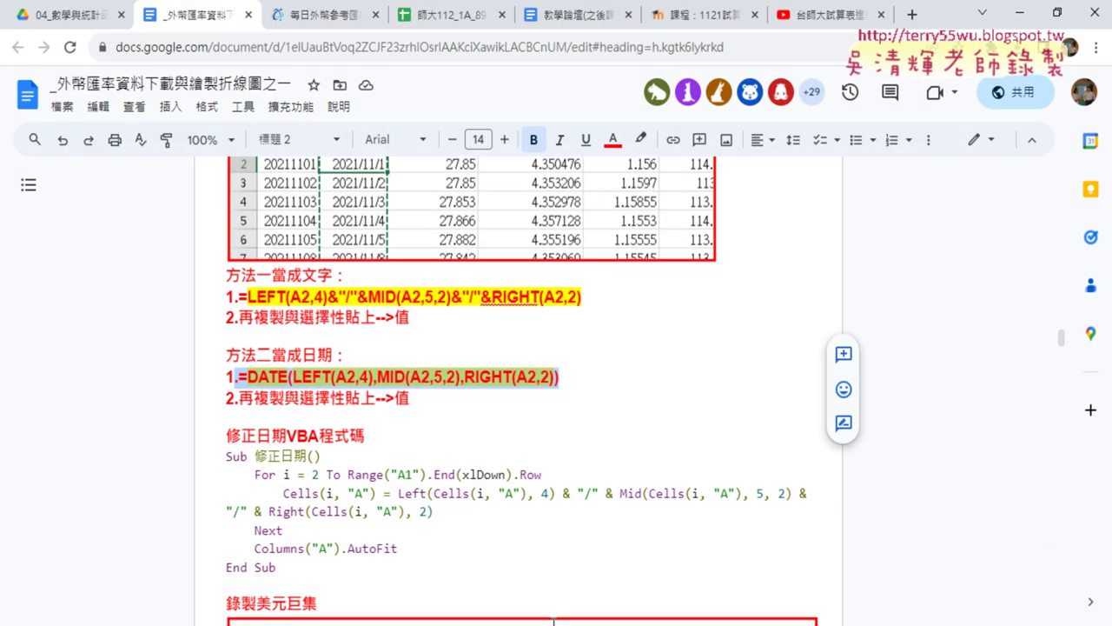
scroll(501, 412, down, 5)
scroll(495, 404, down, 3)
scroll(435, 348, up, 3)
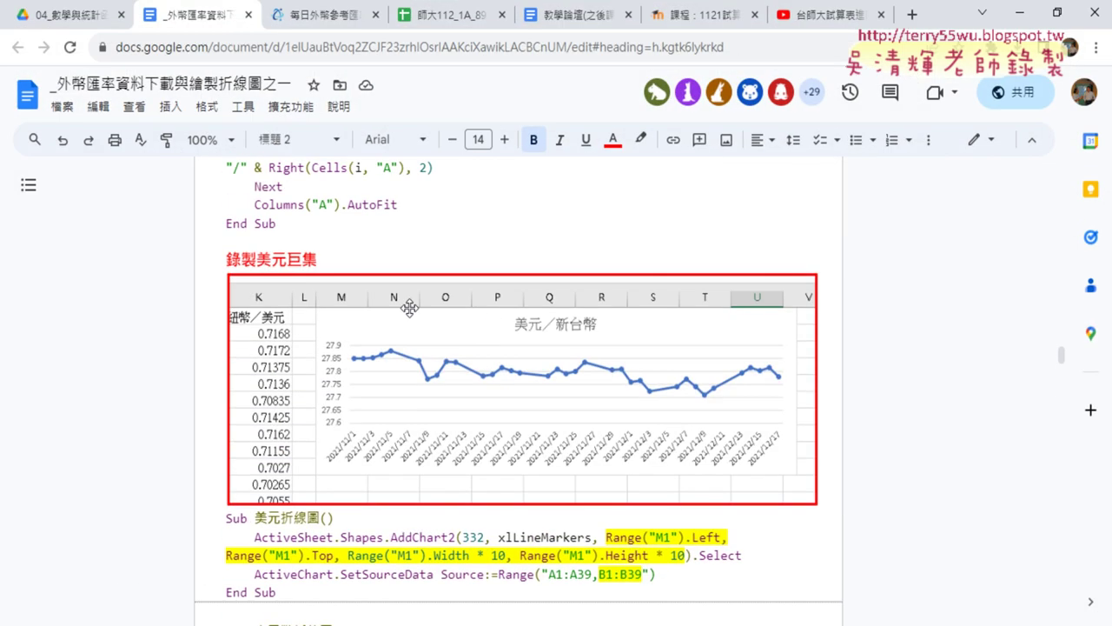
double_click(258, 516)
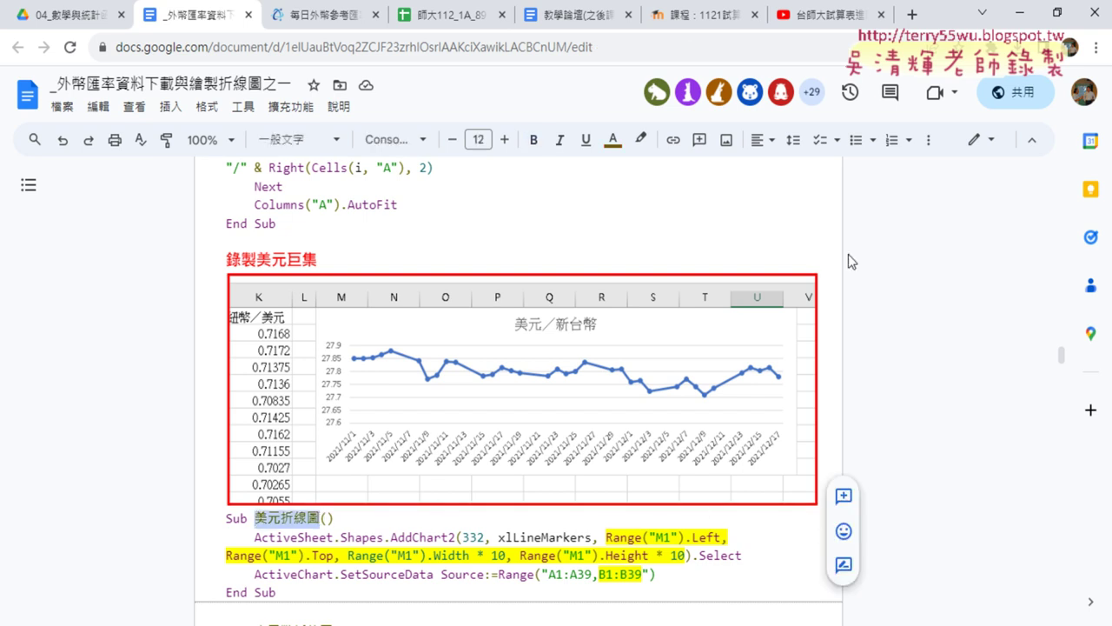
Step: Back in the exchange-rate workbook, select the date and USD/TWD data A1:B36
click(1021, 13)
click(332, 306)
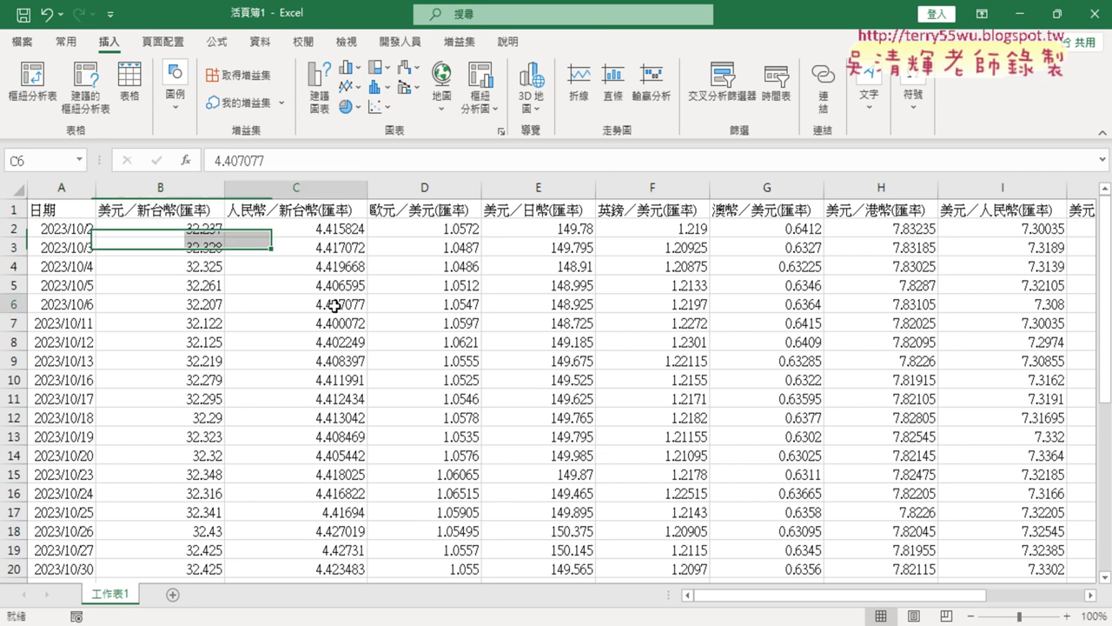
click(55, 209)
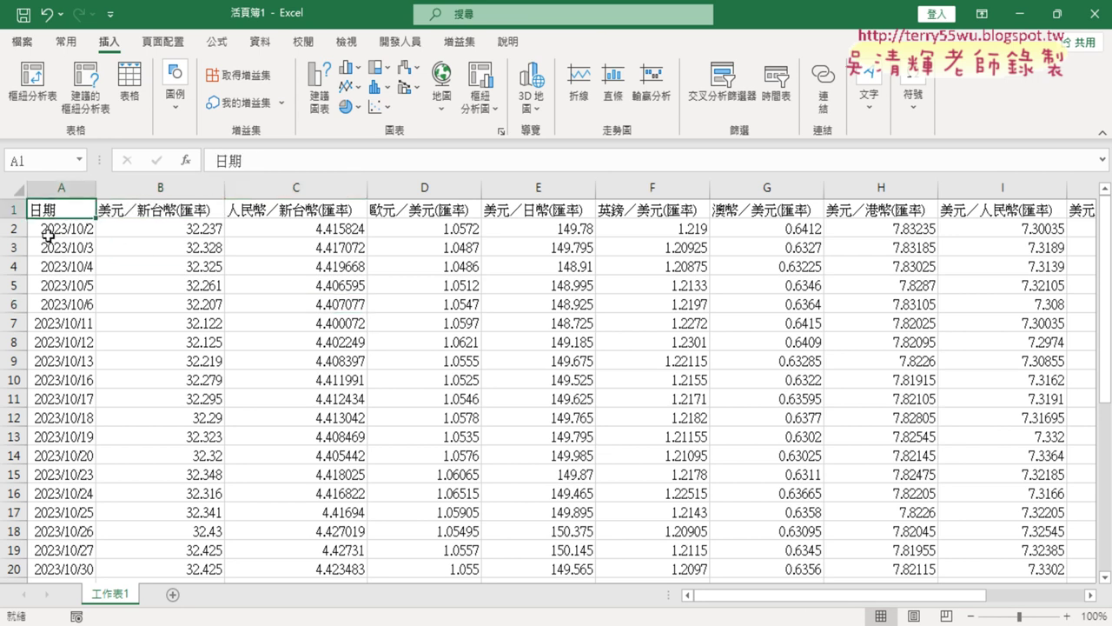
scroll(199, 385, down, 5)
scroll(198, 417, down, 3)
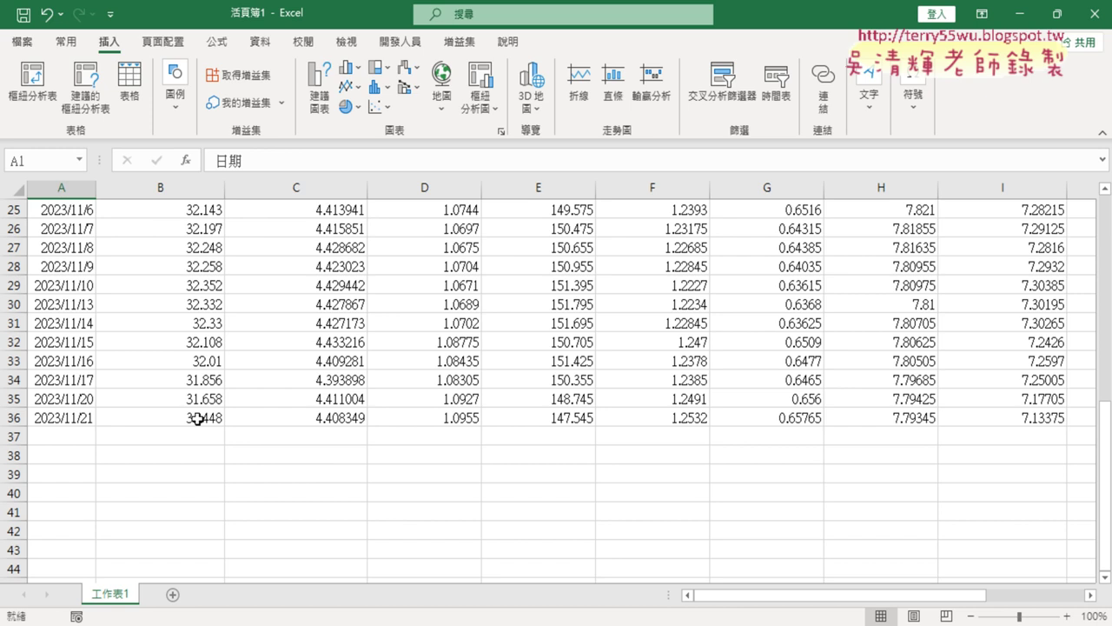
shift+click(198, 417)
scroll(415, 441, up, 4)
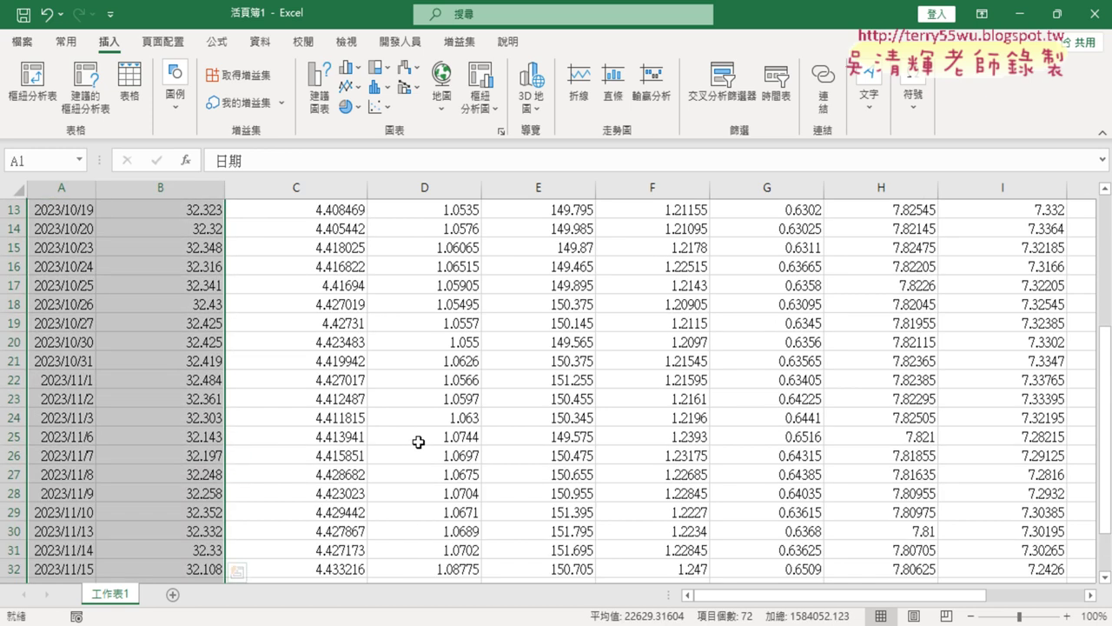
scroll(434, 434, up, 4)
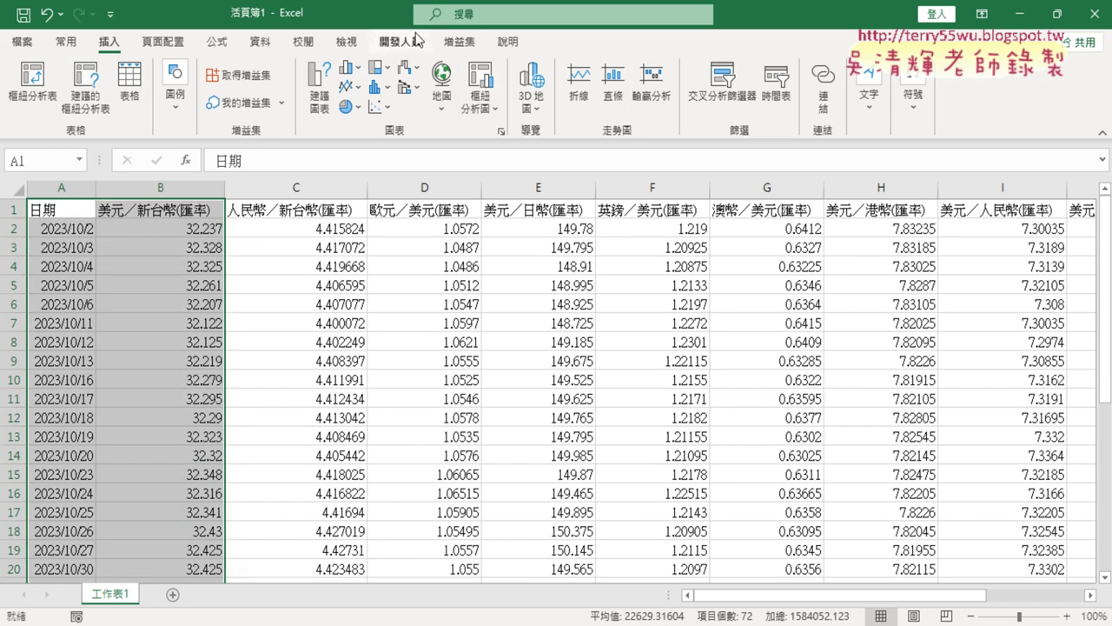
Step: Start recording a new macro named 美元折線圖 from the Developer tab
click(404, 41)
click(130, 68)
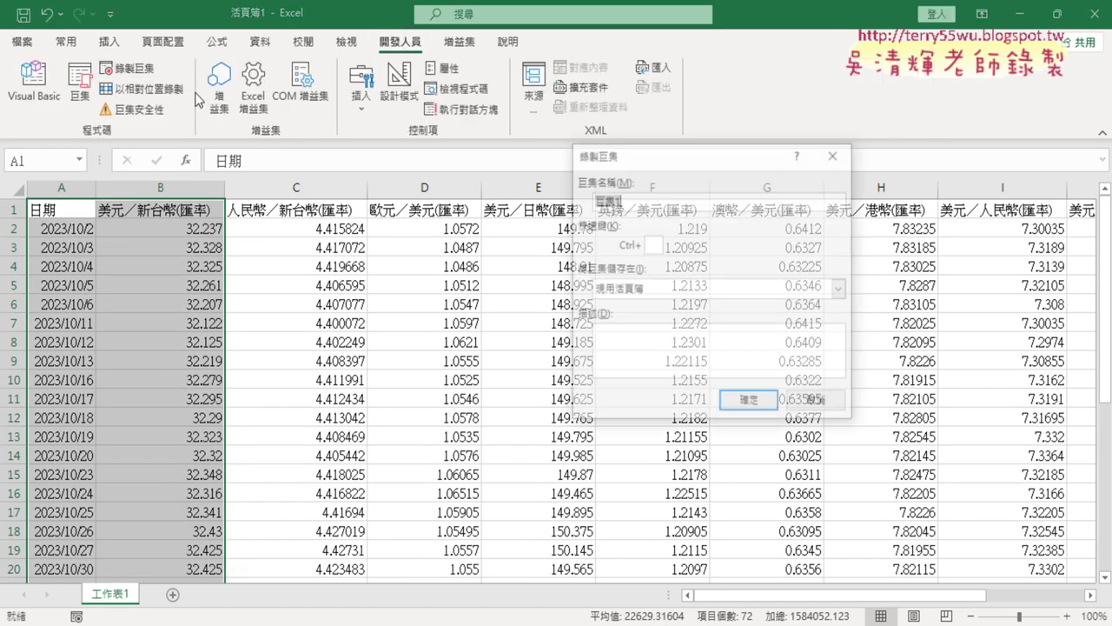
text(美元折線圖)
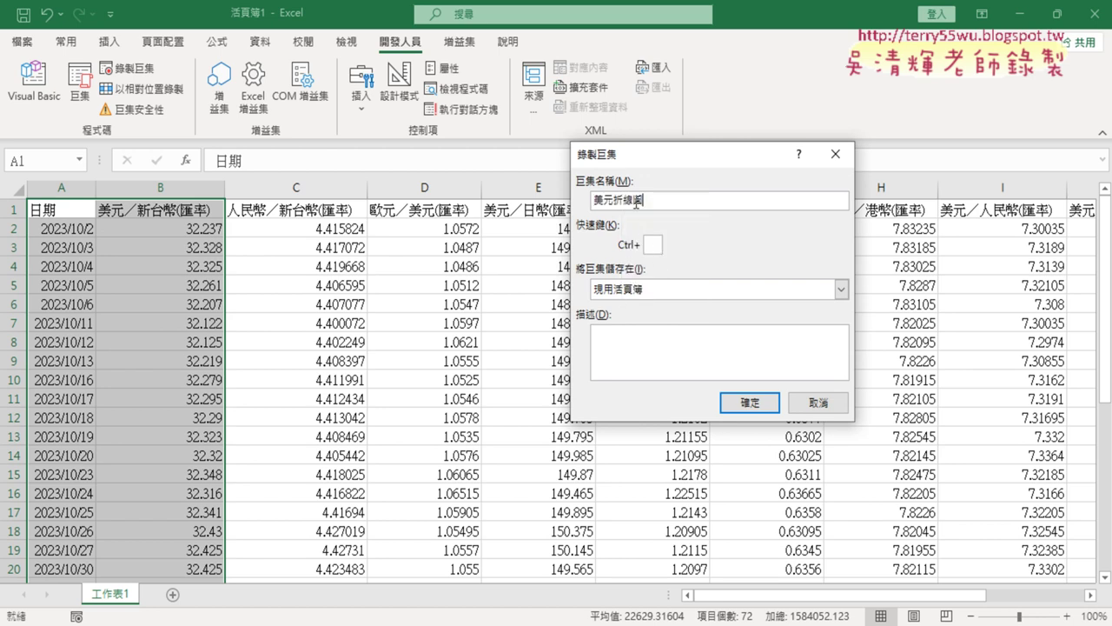
drag(656, 167, 436, 123)
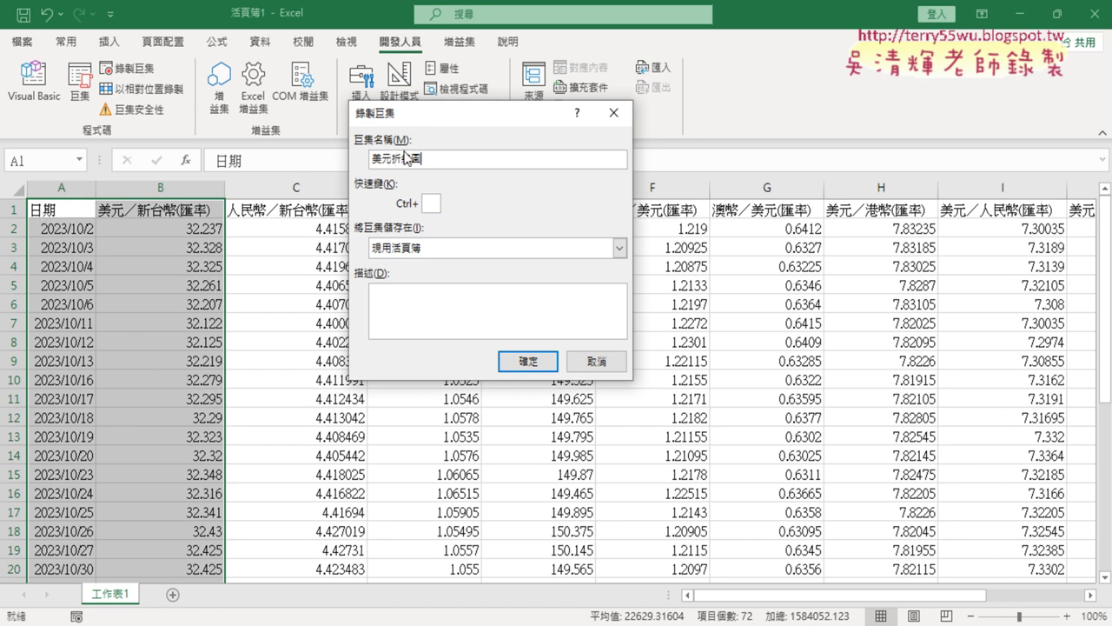
click(529, 363)
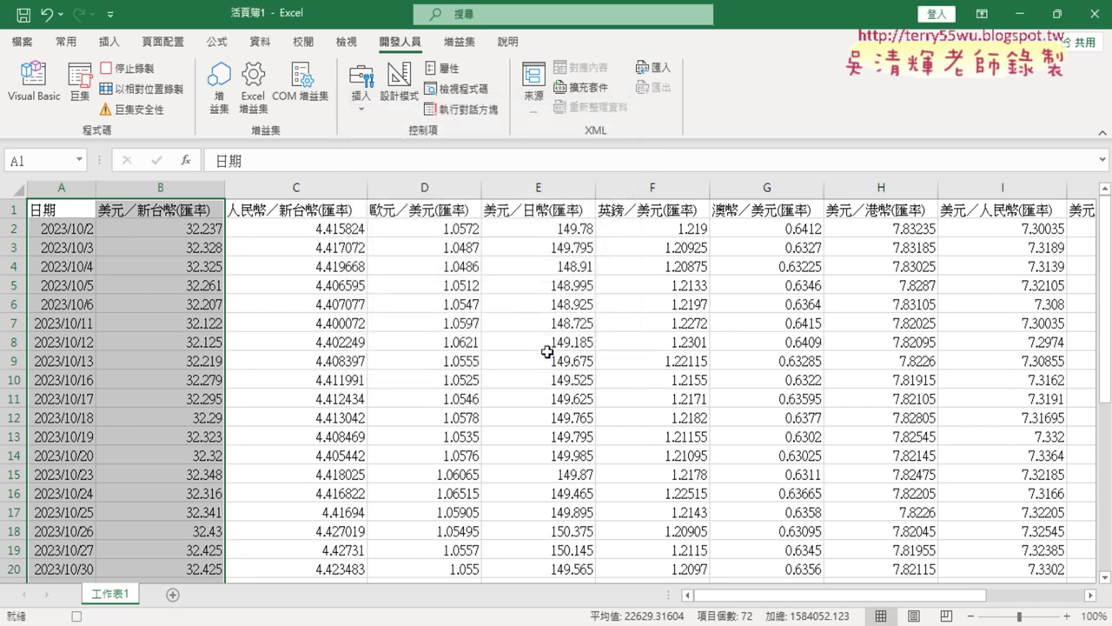
Step: Insert a Line with Markers chart of the USD/TWD rates while the macro records
click(111, 42)
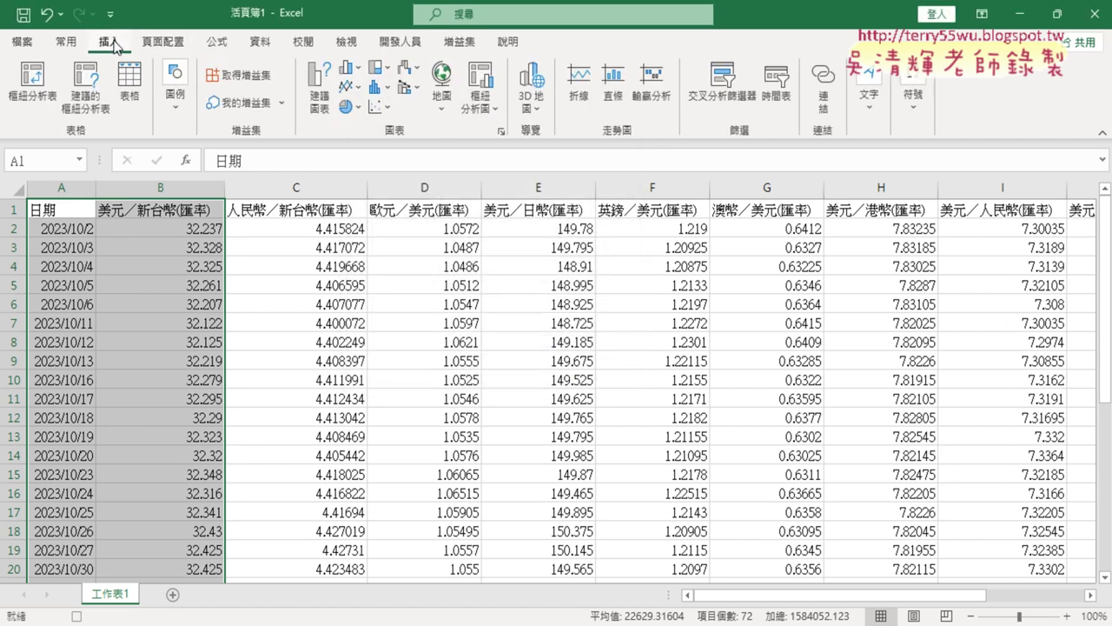
click(364, 95)
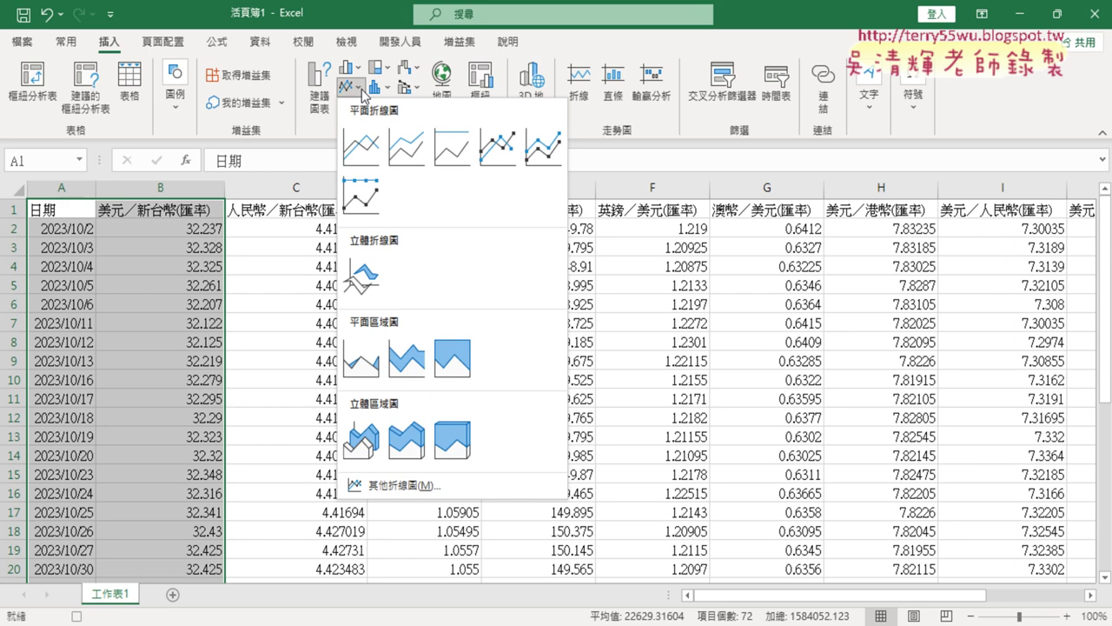
click(507, 159)
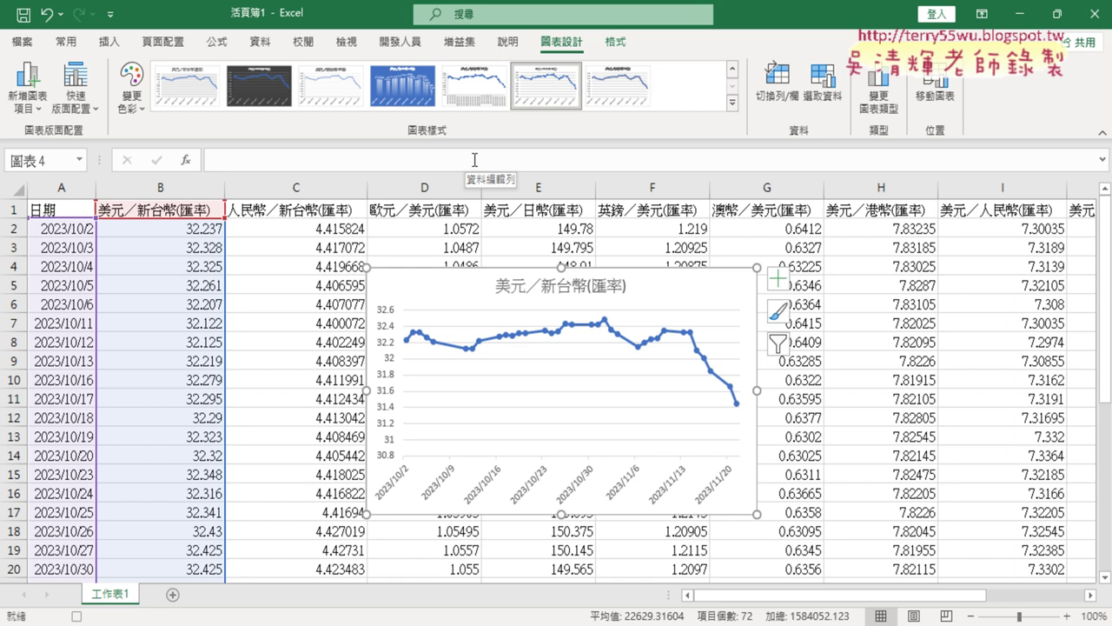
click(399, 41)
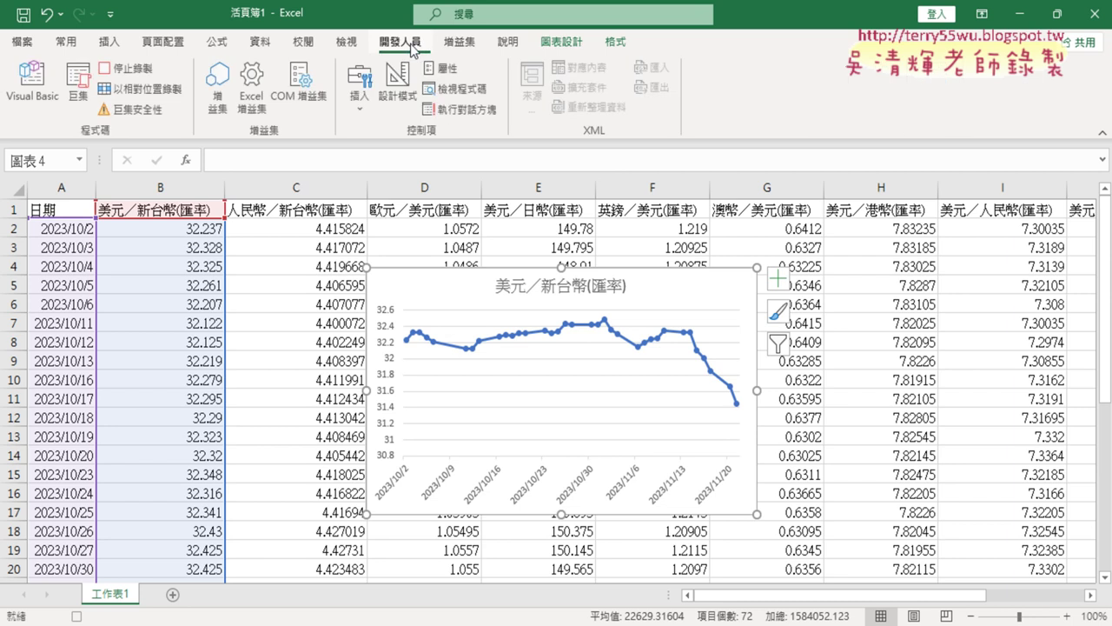
Step: Stop recording, delete the chart, then test-run 美元折線圖 and delete its chart
click(127, 75)
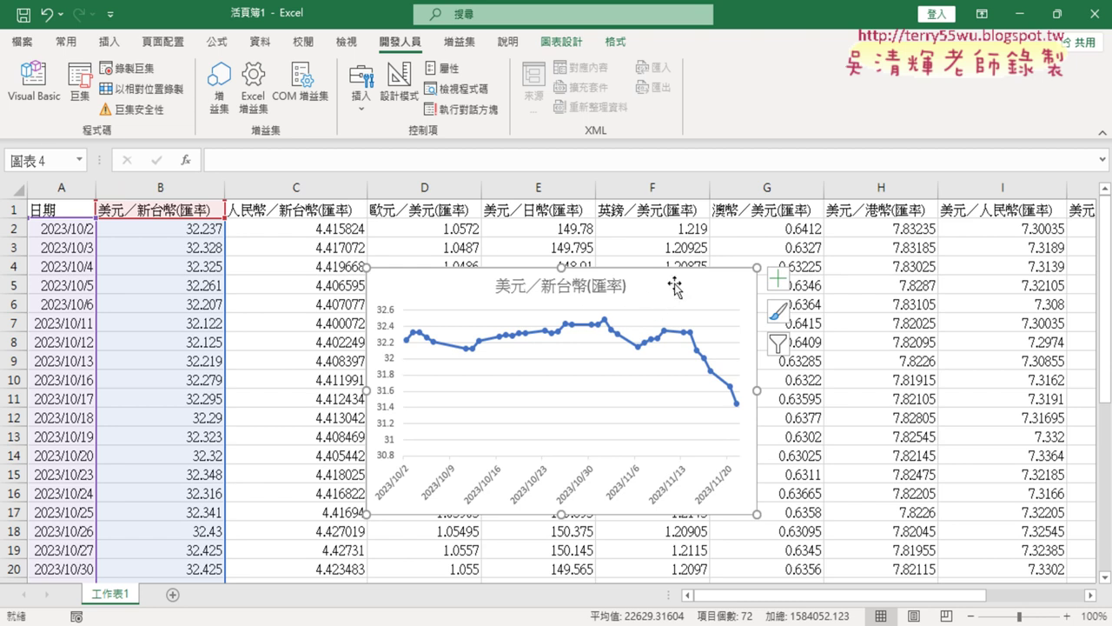
key(Delete)
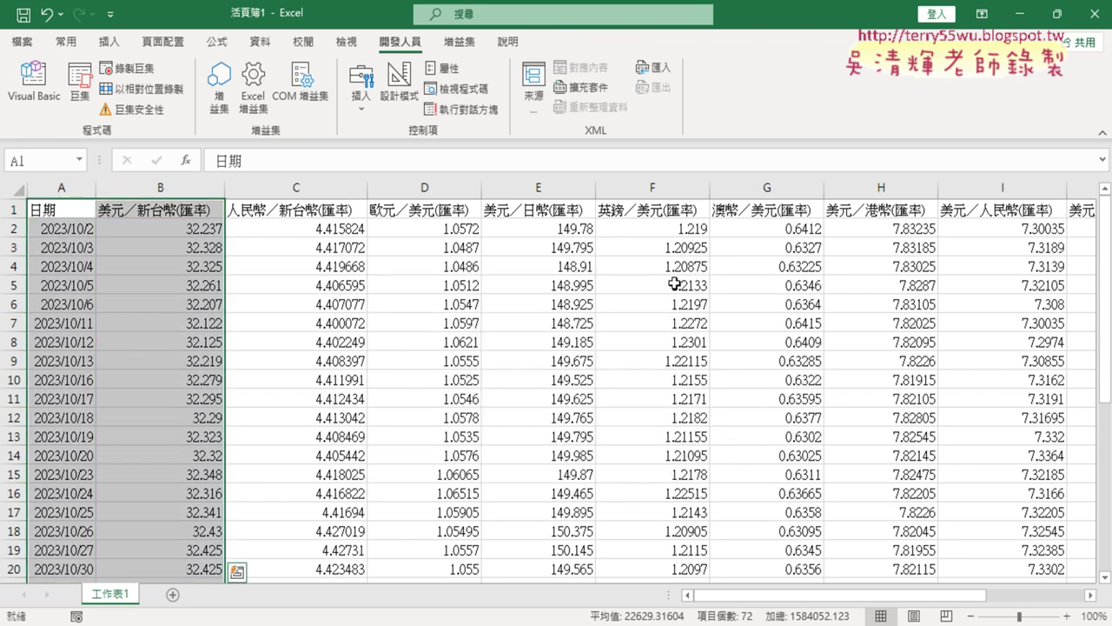
click(83, 96)
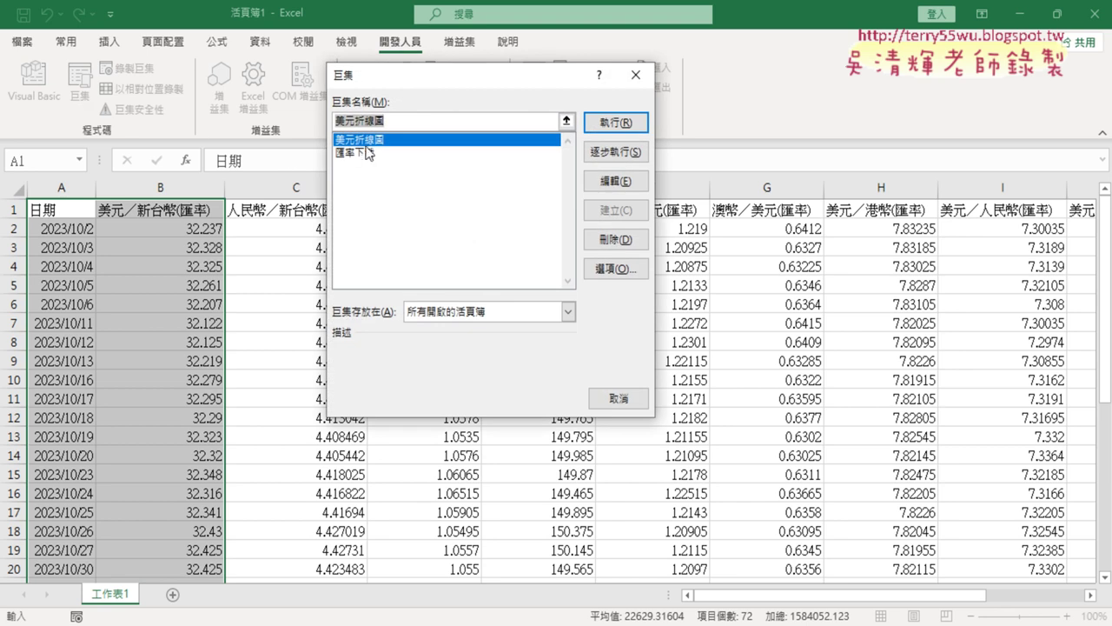
click(619, 122)
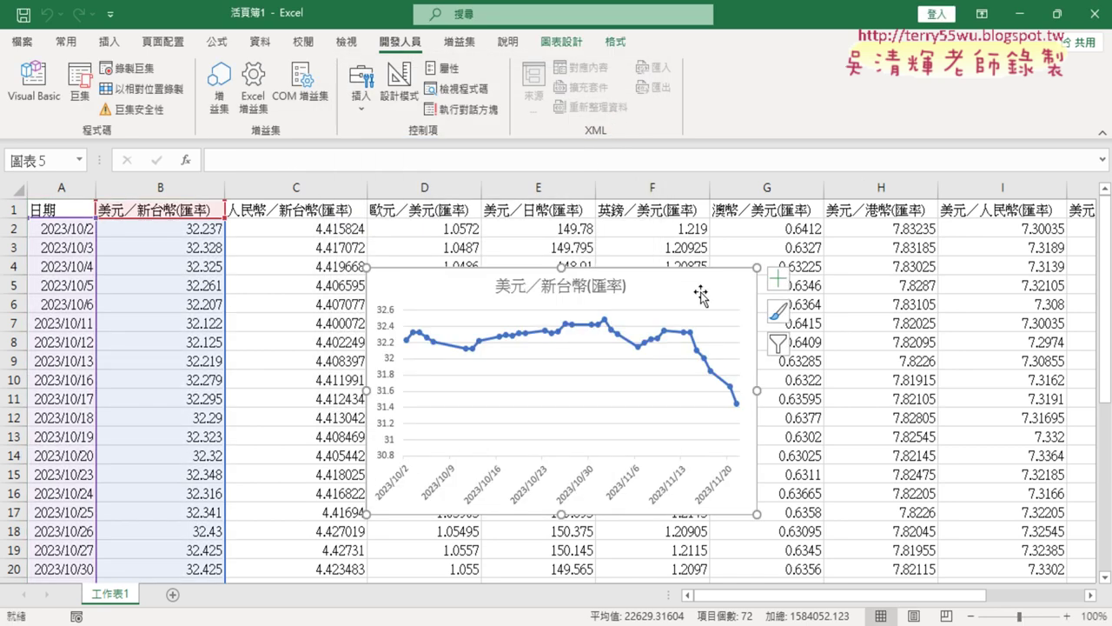
key(Delete)
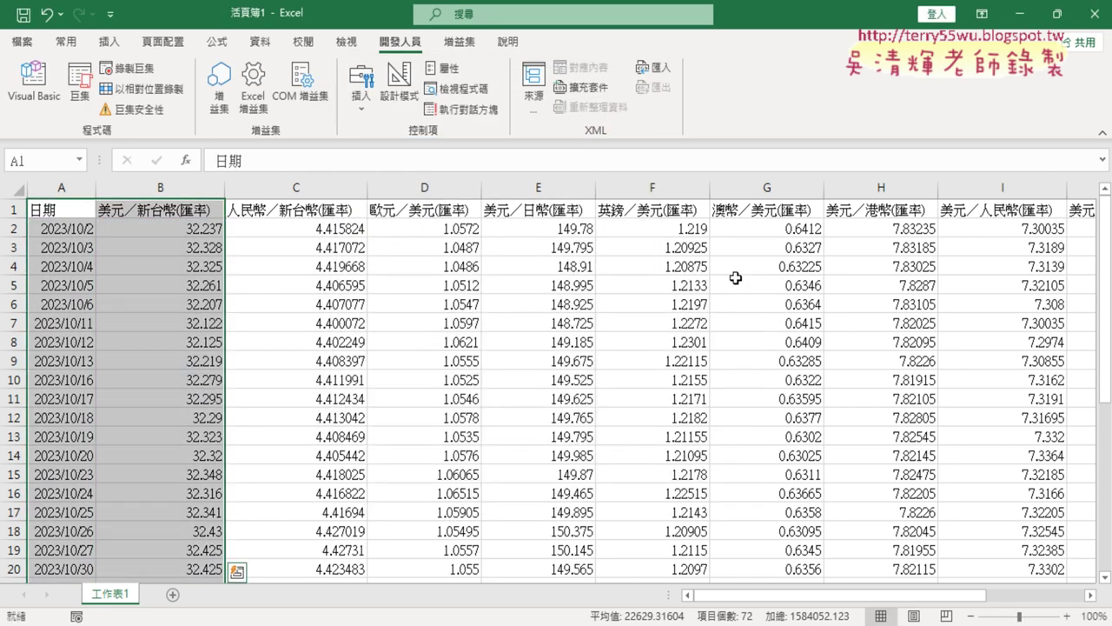
Step: Run 美元折線圖 again, delete the recreated chart, and cancel out of the macro list
click(80, 87)
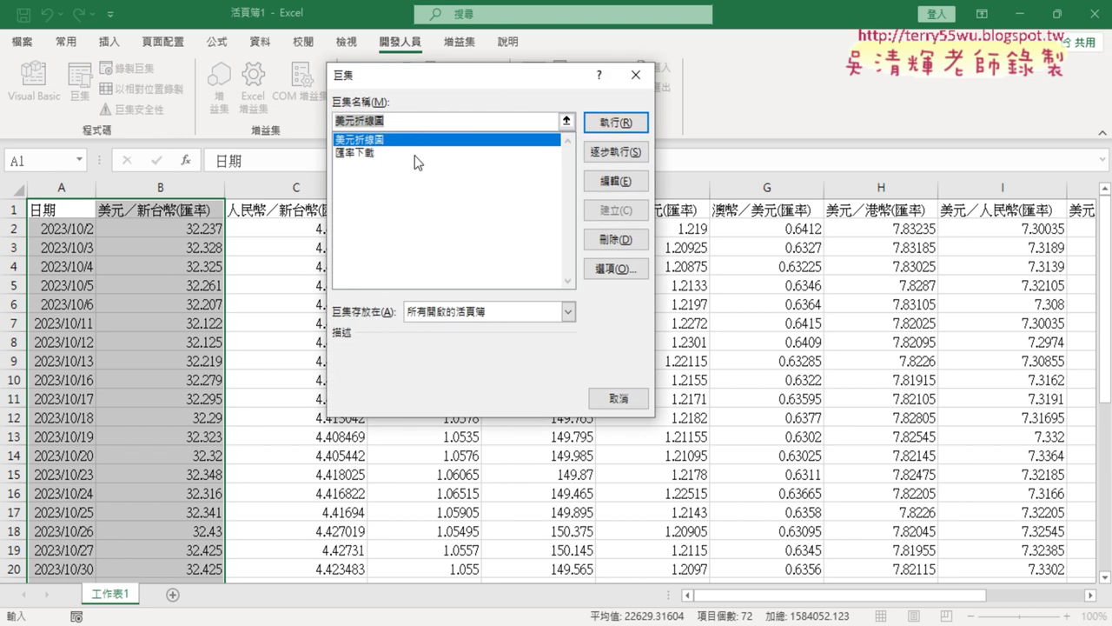
click(615, 123)
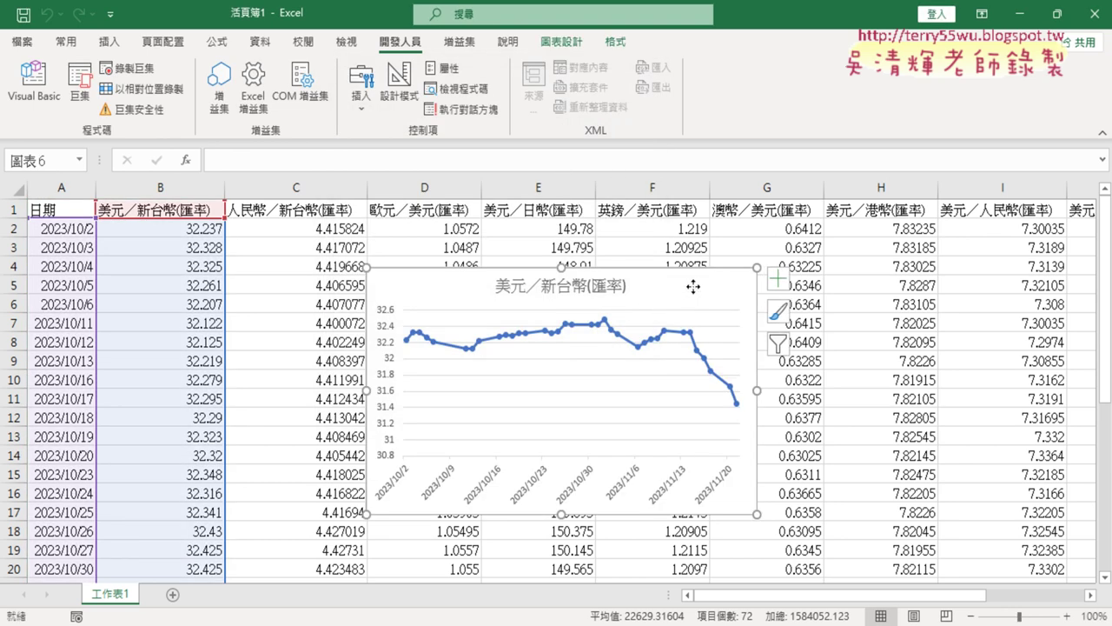
key(Delete)
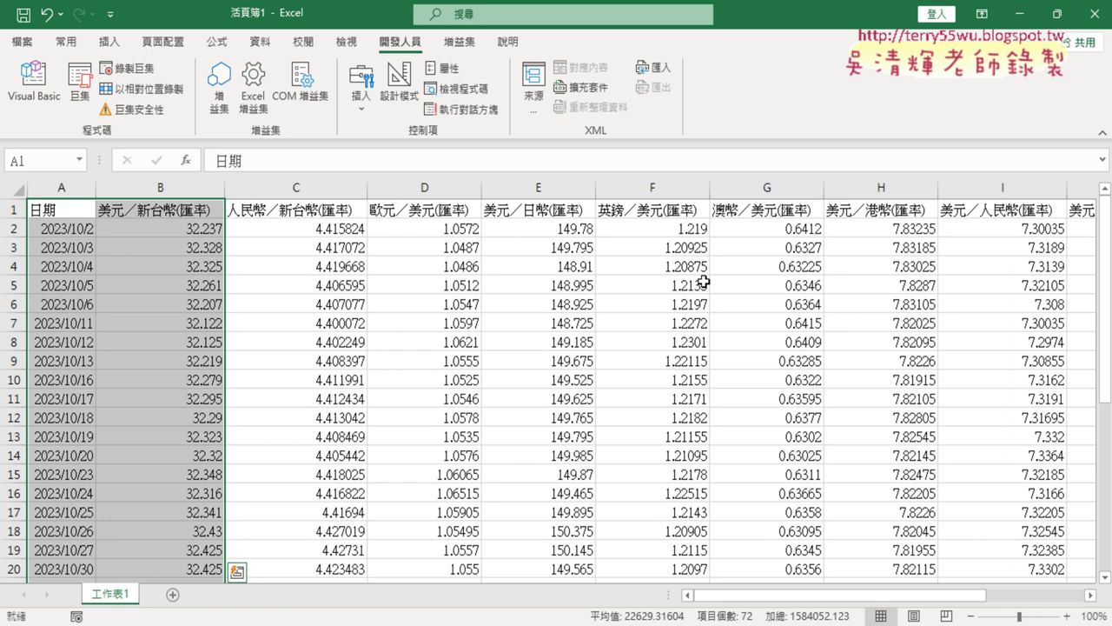
click(84, 91)
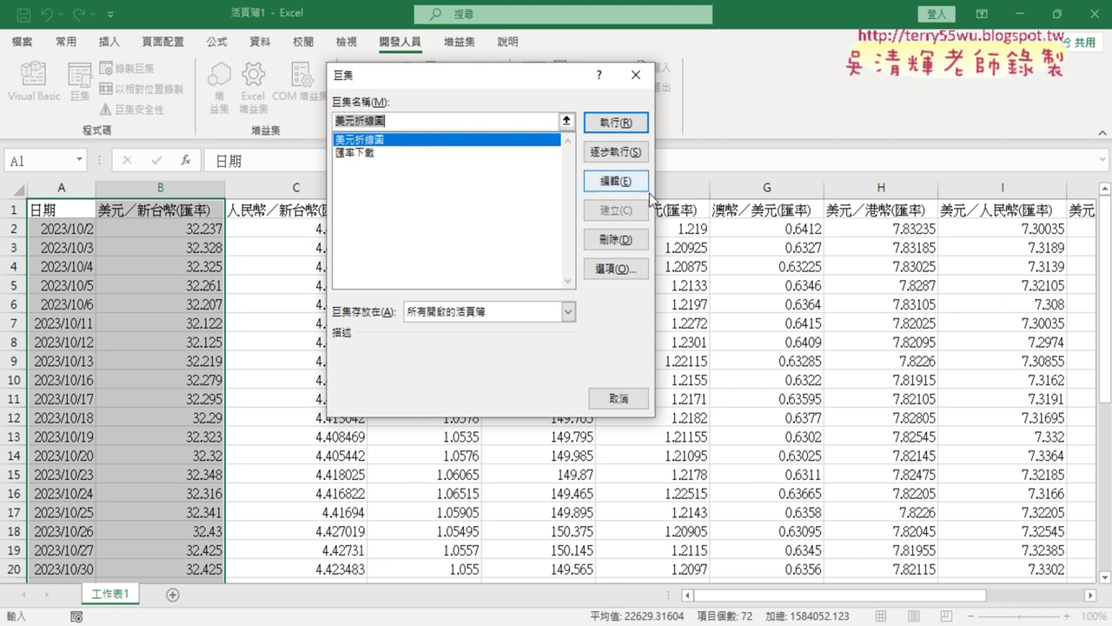
click(636, 75)
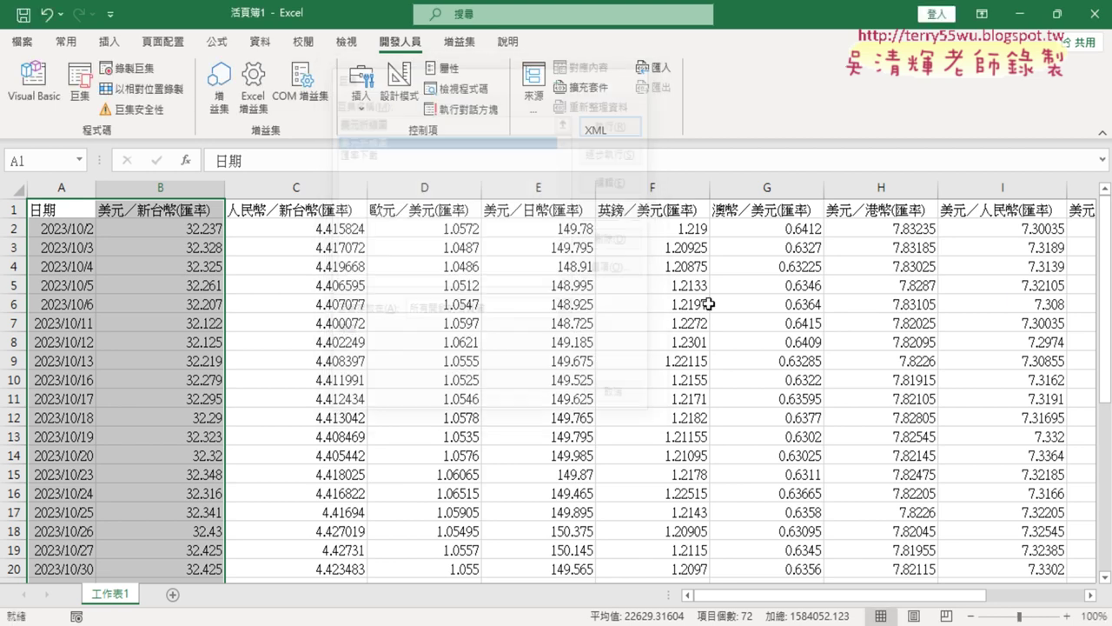
Step: Open the 美元折線圖 macro from the Developer macros list in the Visual Basic editor
click(1093, 598)
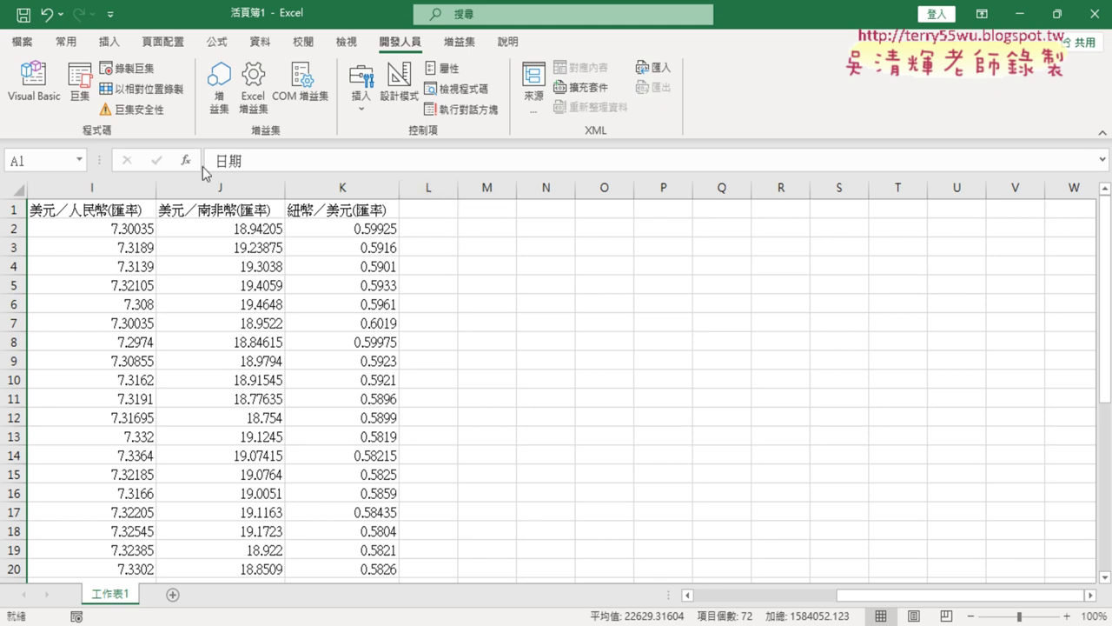
click(78, 89)
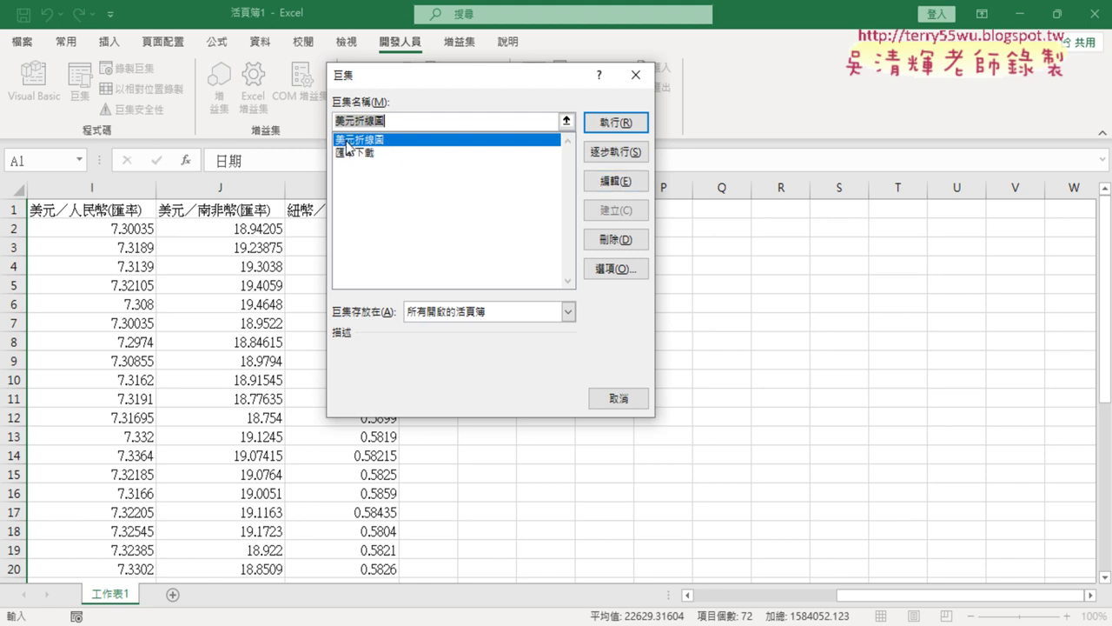
click(631, 181)
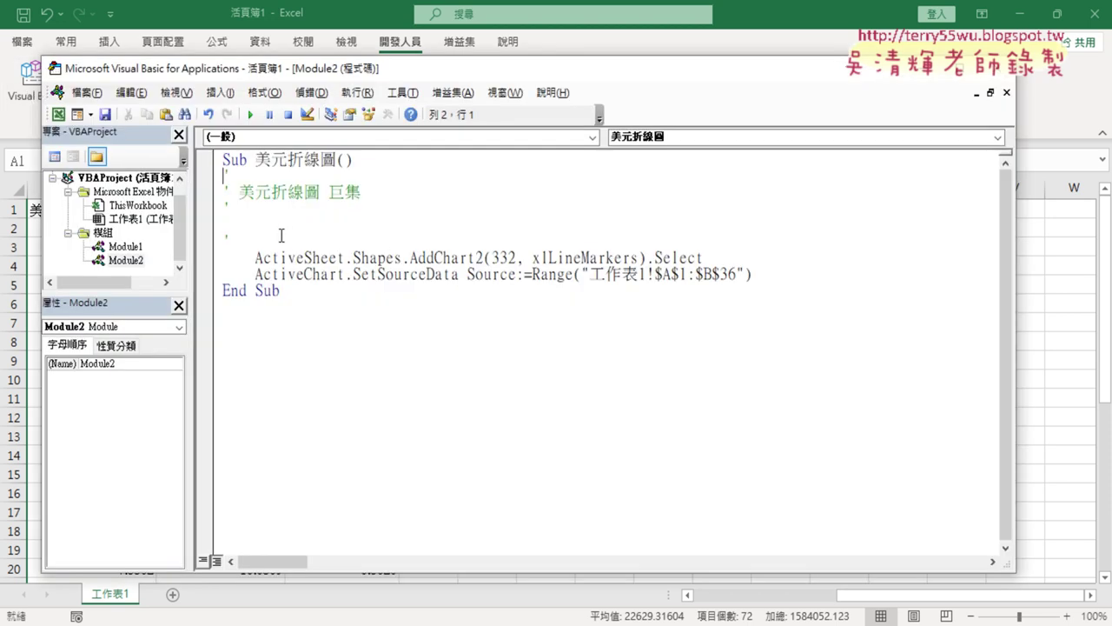
Step: Enlarge the Project pane, view Module1's code, then open Module2's 美元折線圖 macro
drag(134, 295, 134, 369)
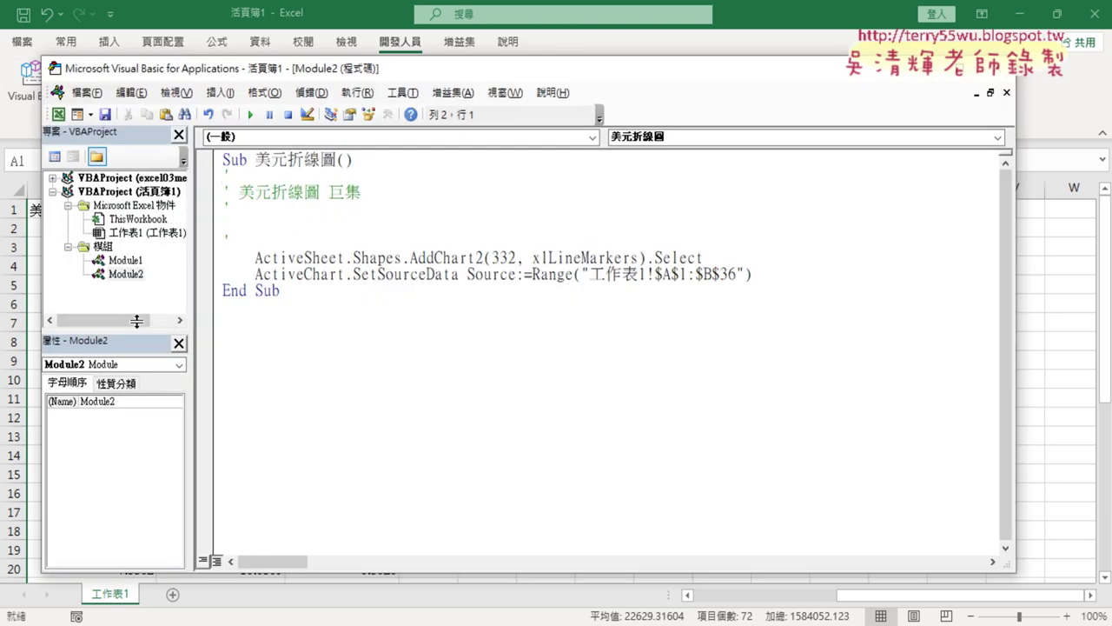
double_click(125, 260)
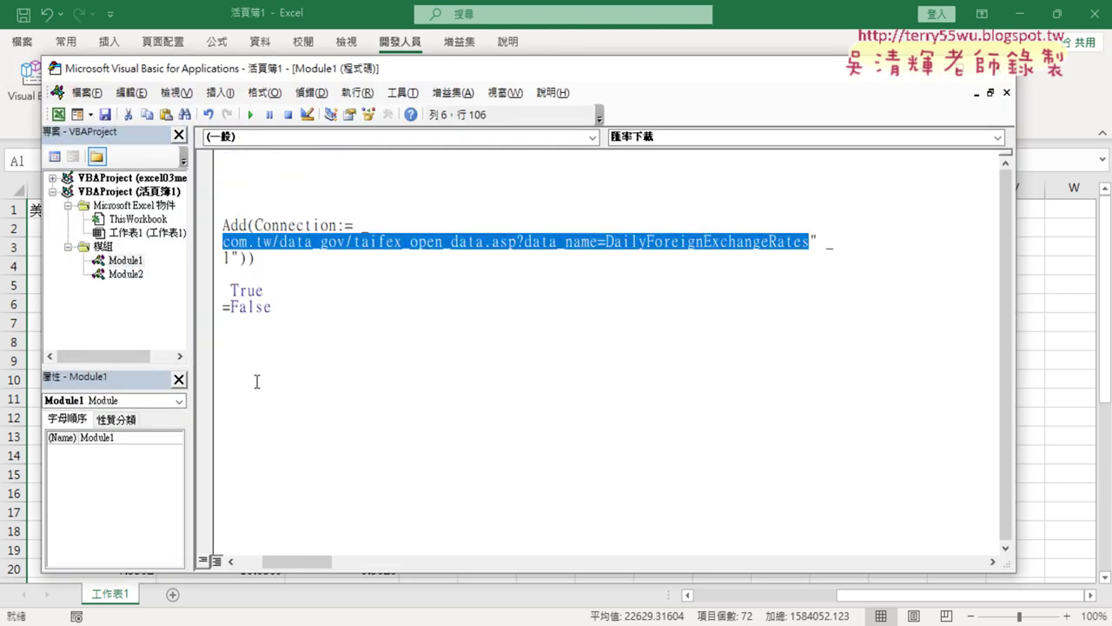
drag(266, 561, 208, 559)
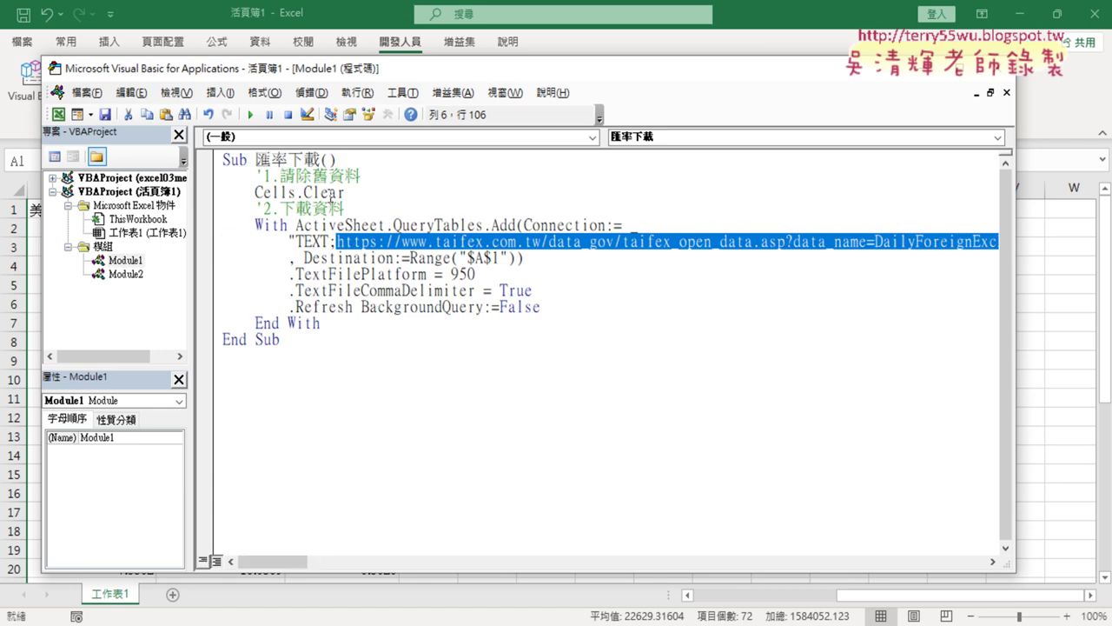
click(125, 264)
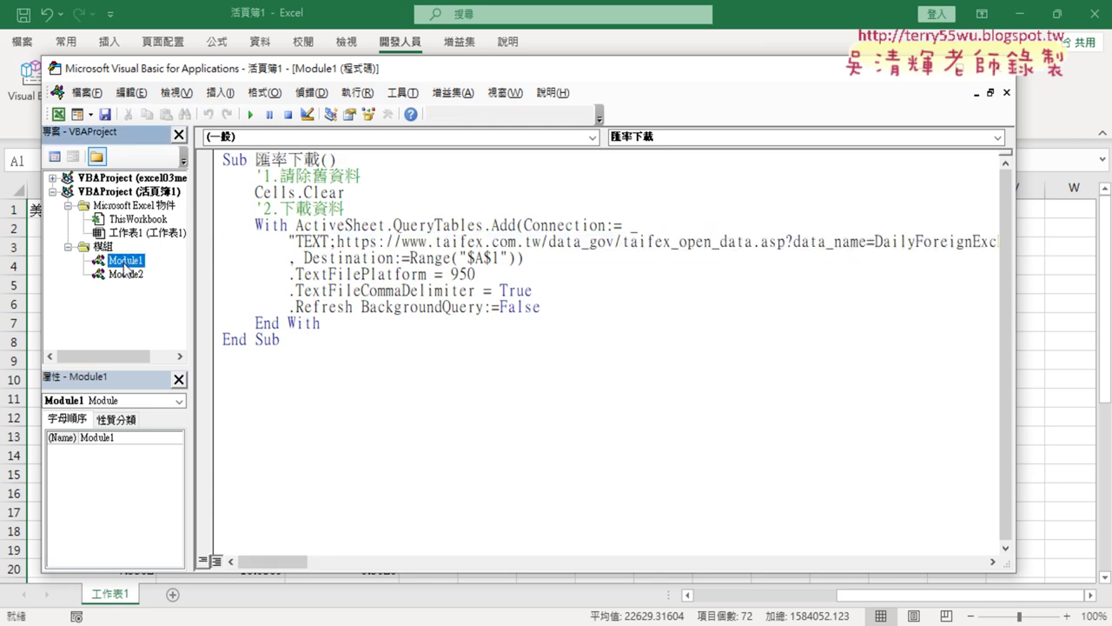
click(127, 276)
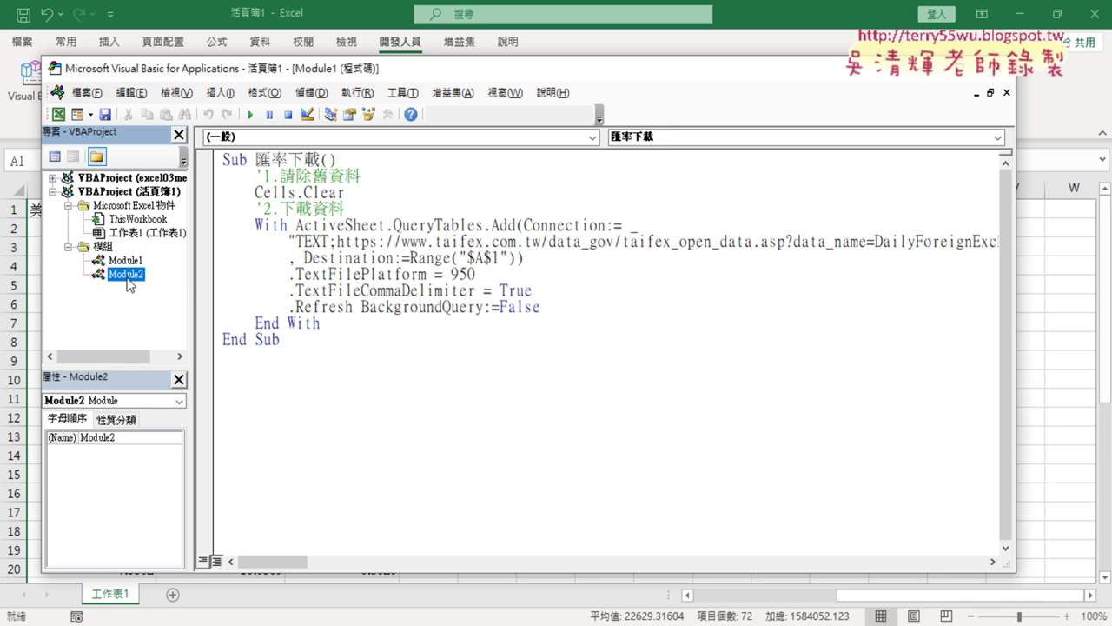
double_click(127, 277)
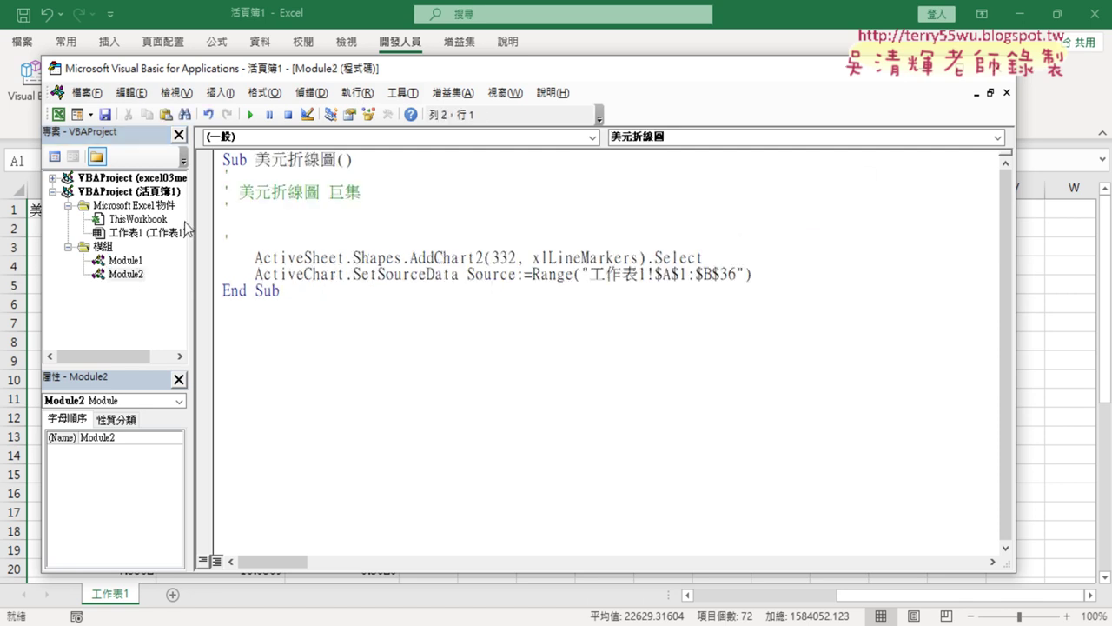
Step: Highlight ActiveSheet, Shapes, AddChart2 and its 332, xlLineMarkers arguments to explain the code
drag(276, 241, 224, 173)
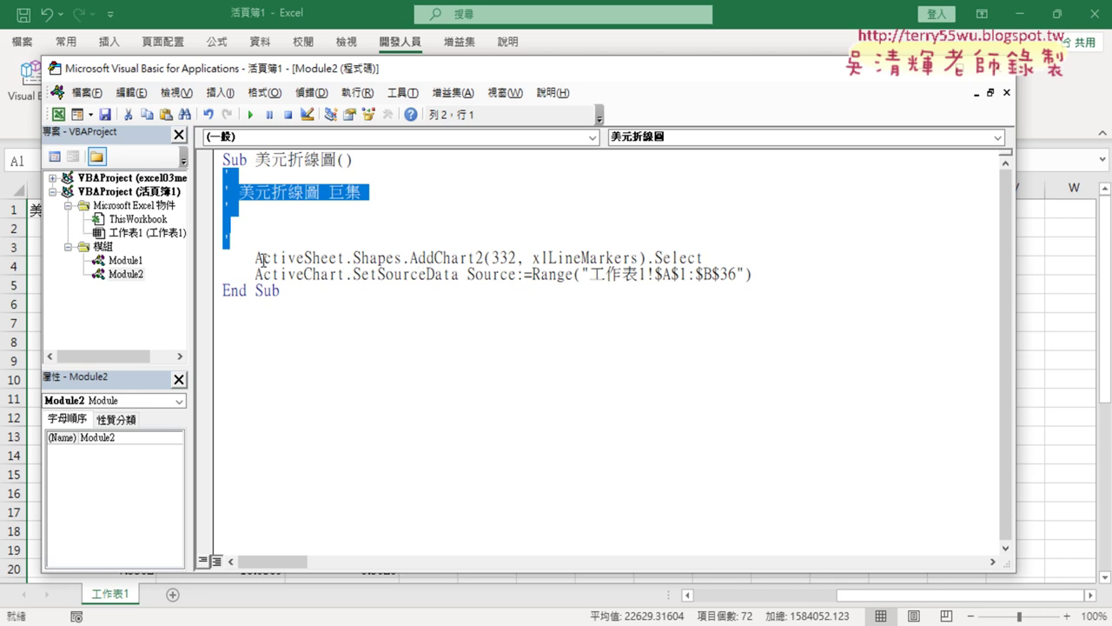
drag(253, 258, 346, 261)
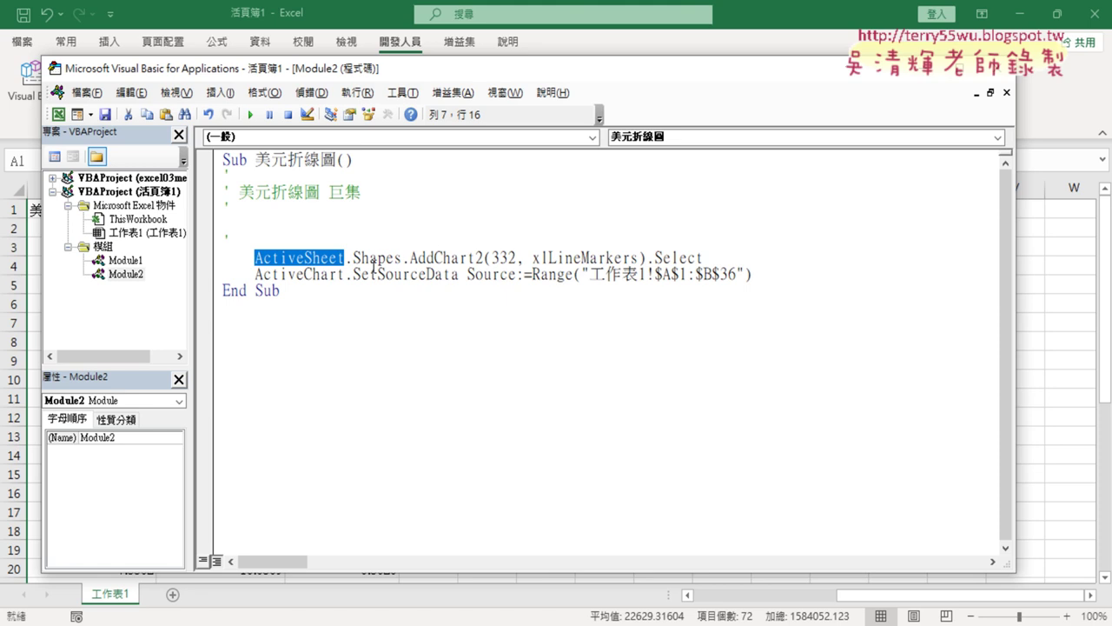
drag(399, 263, 352, 258)
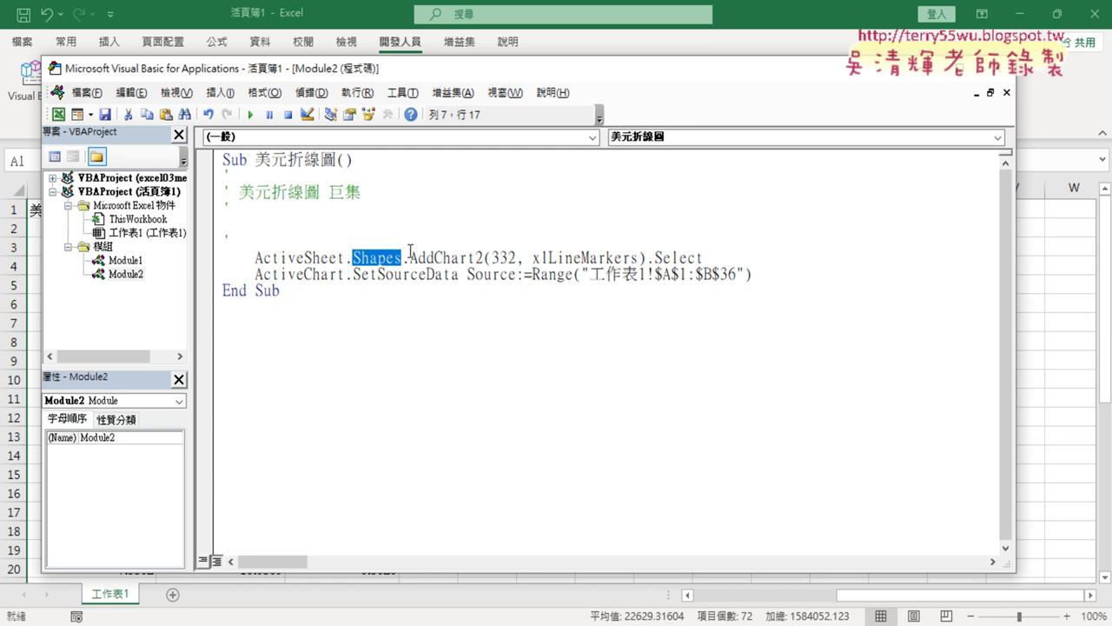
drag(411, 258, 483, 255)
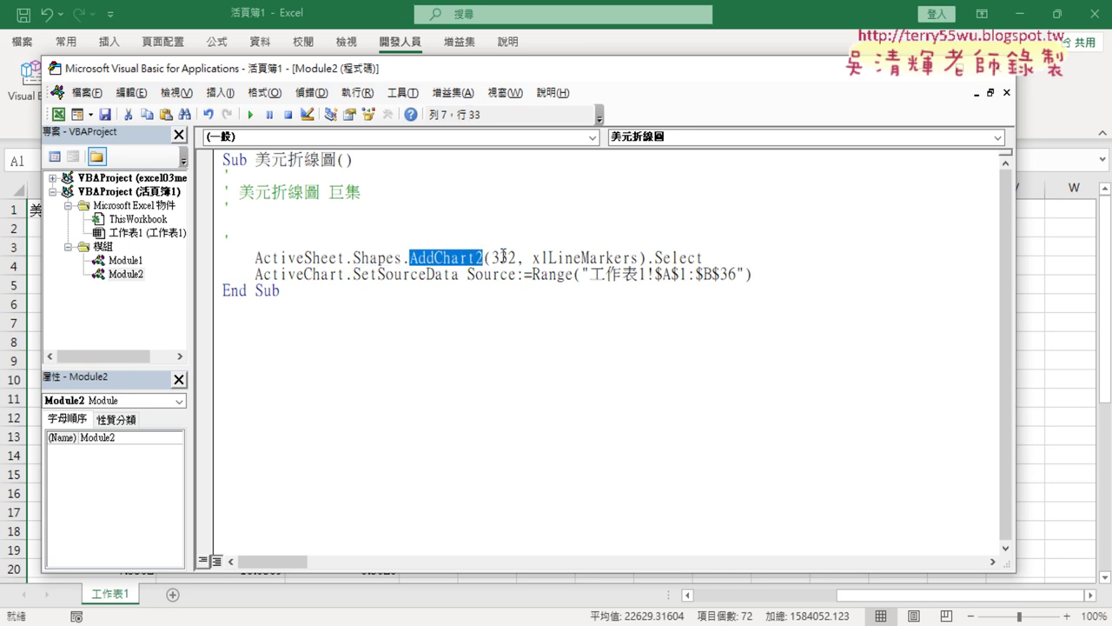
drag(492, 258, 640, 258)
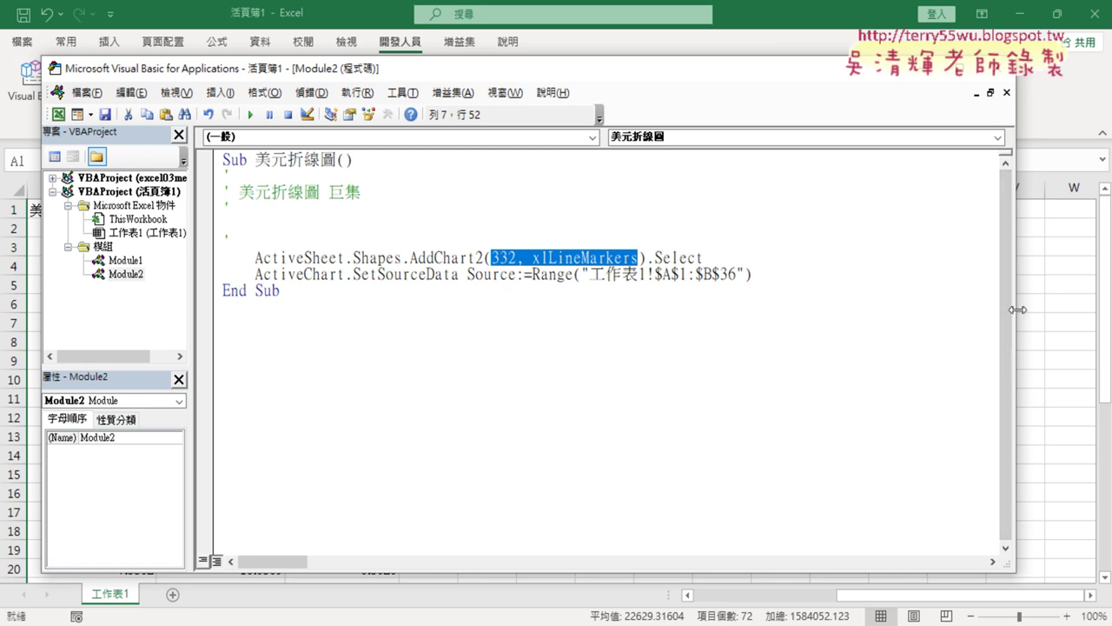
Step: Resize the code window and delete the macro's comment lines
drag(1015, 309, 869, 301)
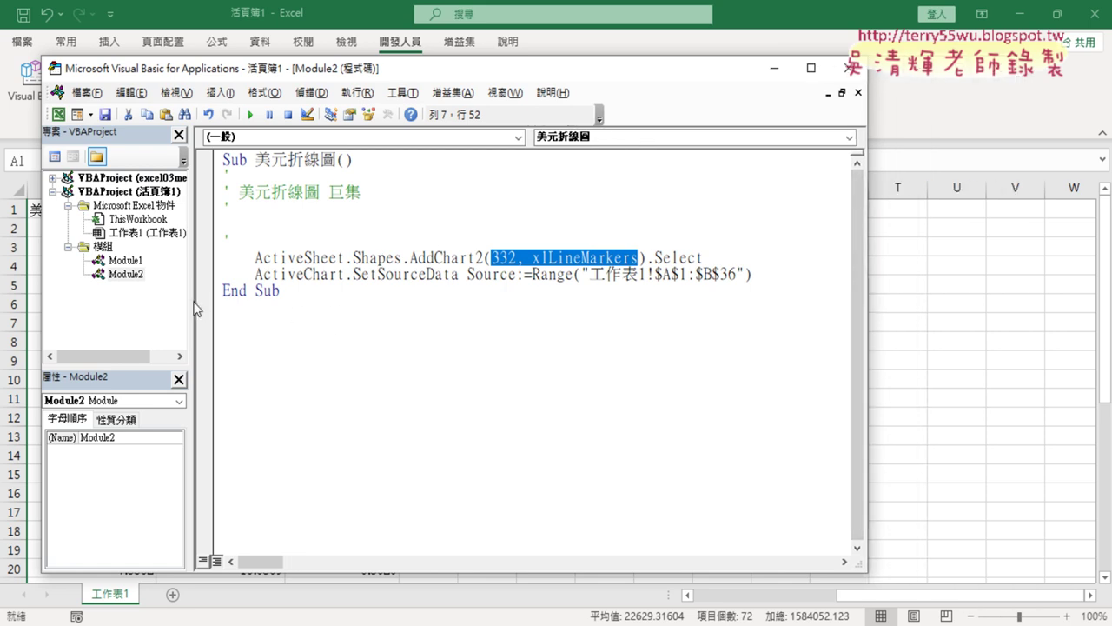
drag(192, 301, 129, 297)
drag(169, 236, 161, 174)
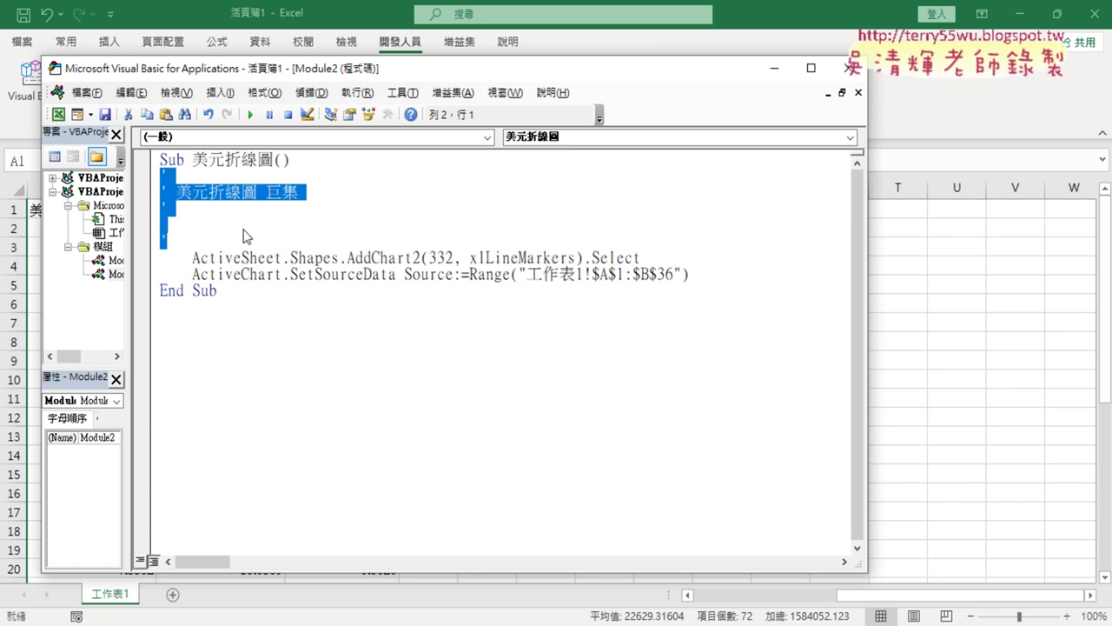
key(Delete)
key(Delete)
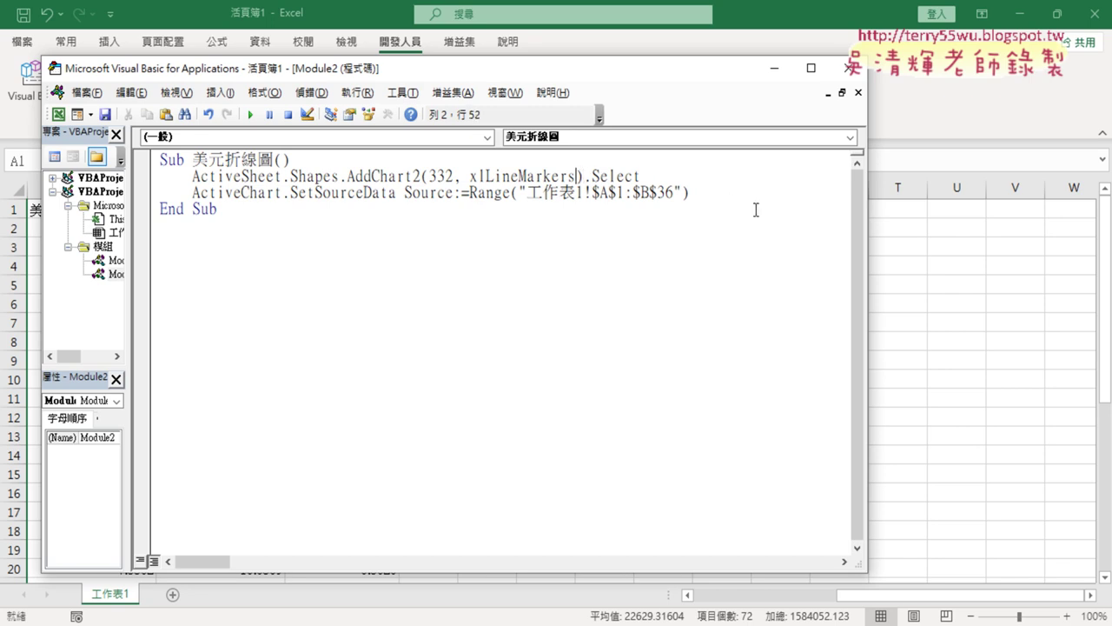
Step: Mark the 332, xlLineMarkers arguments and reposition the VBA editor beside the sheet
click(428, 177)
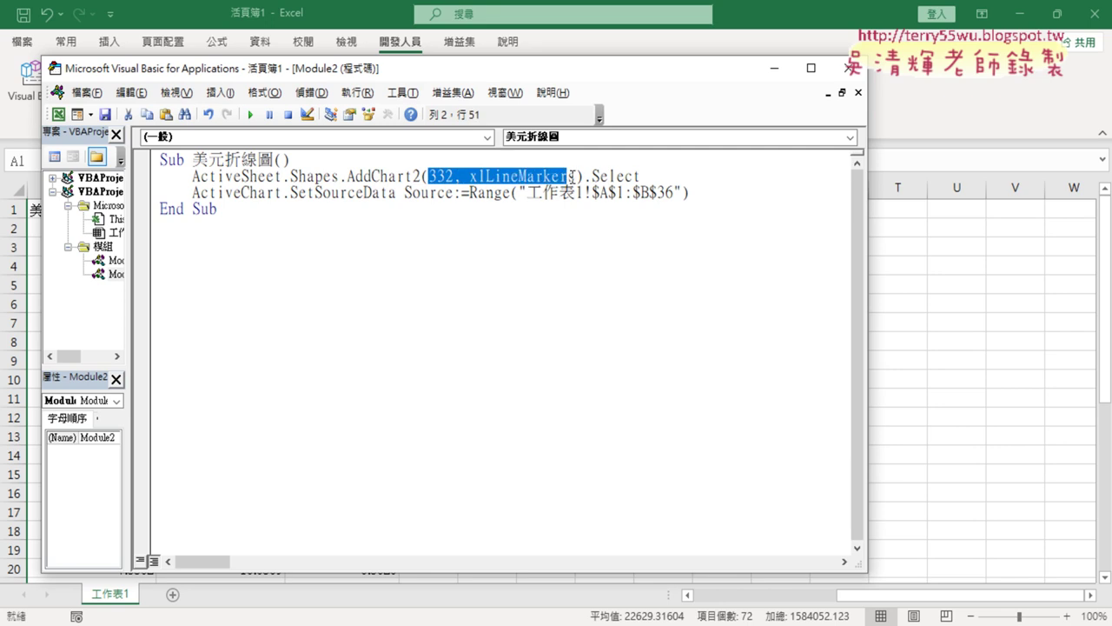
drag(429, 177, 578, 176)
click(577, 176)
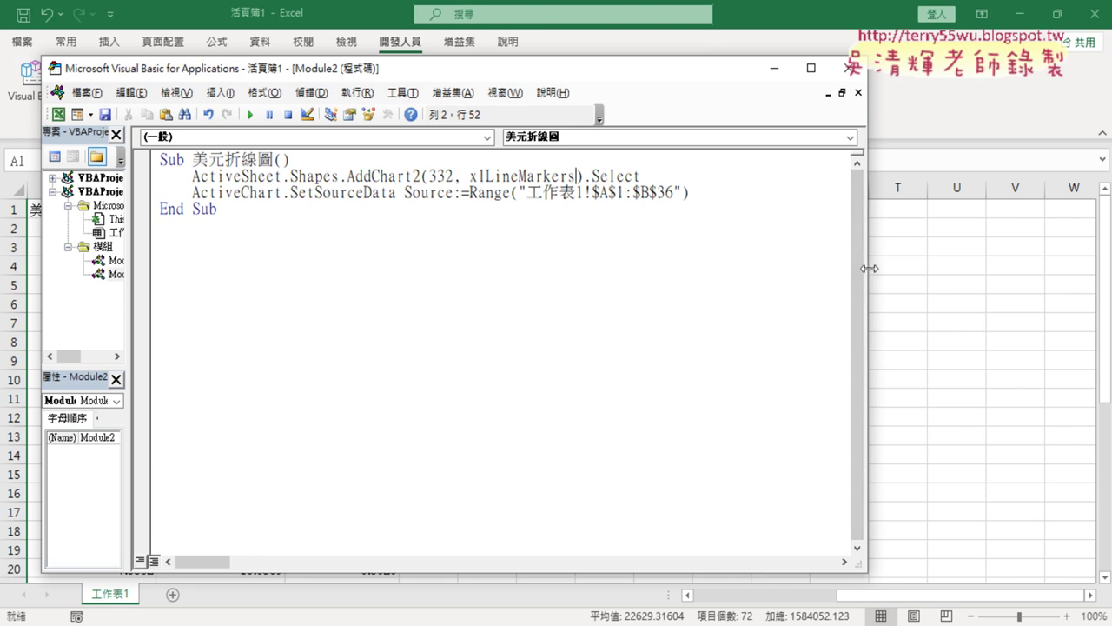
drag(867, 269, 447, 268)
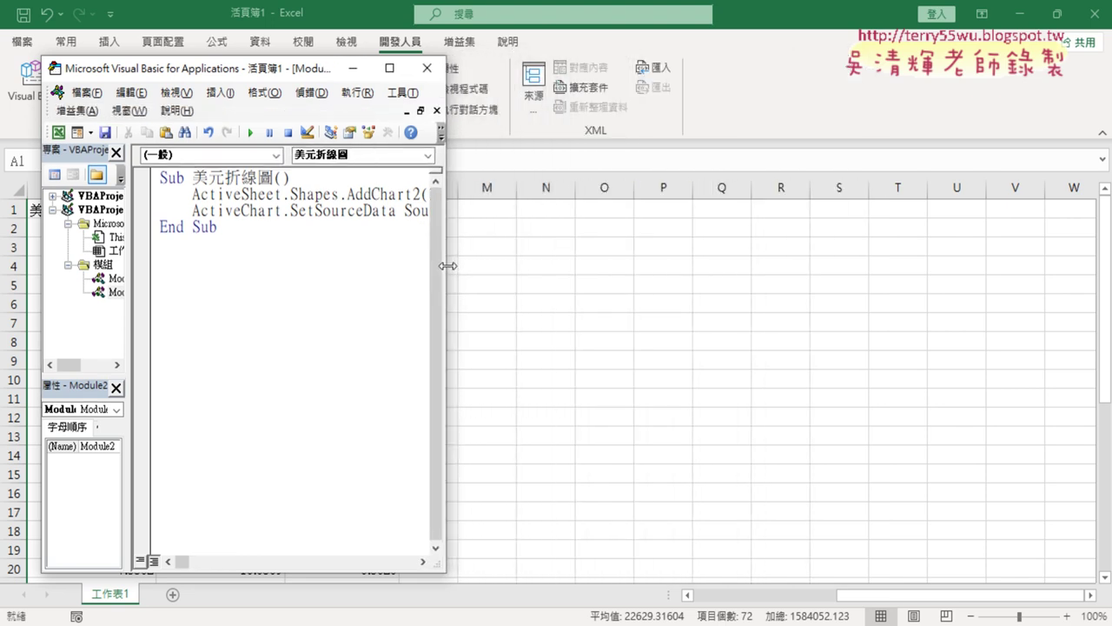
drag(261, 74, 907, 84)
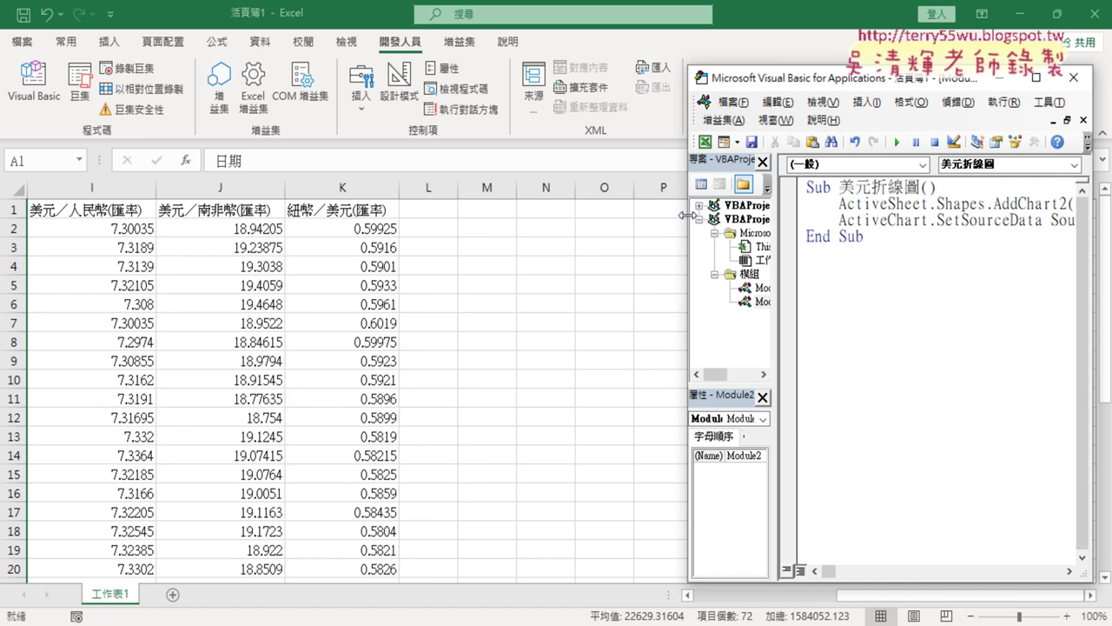
drag(684, 216, 476, 212)
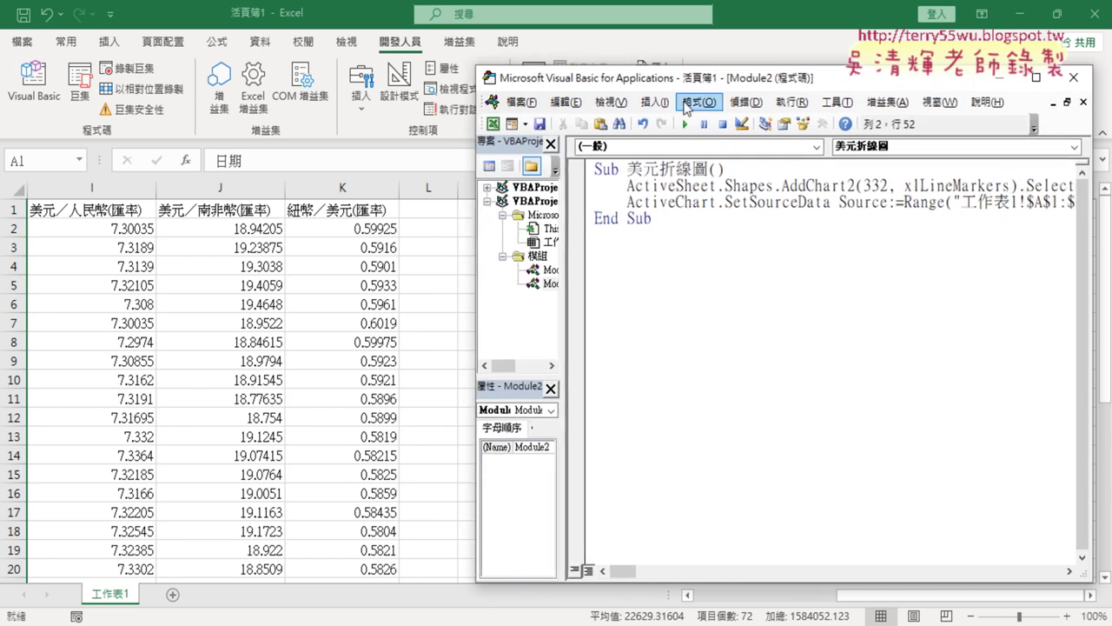
drag(715, 77, 276, 77)
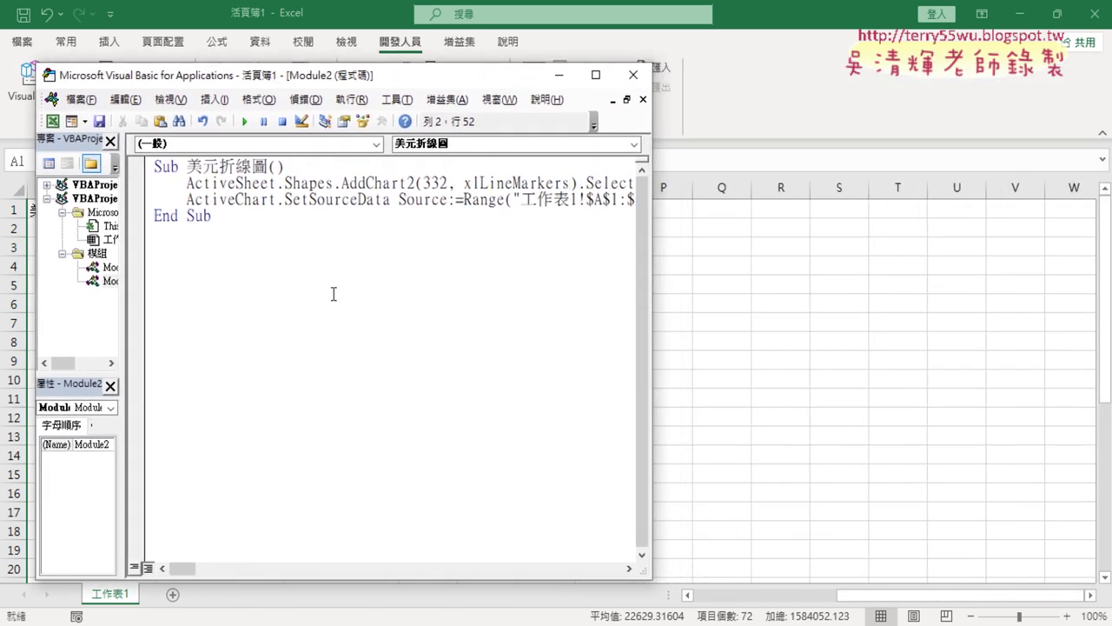
drag(184, 569, 193, 569)
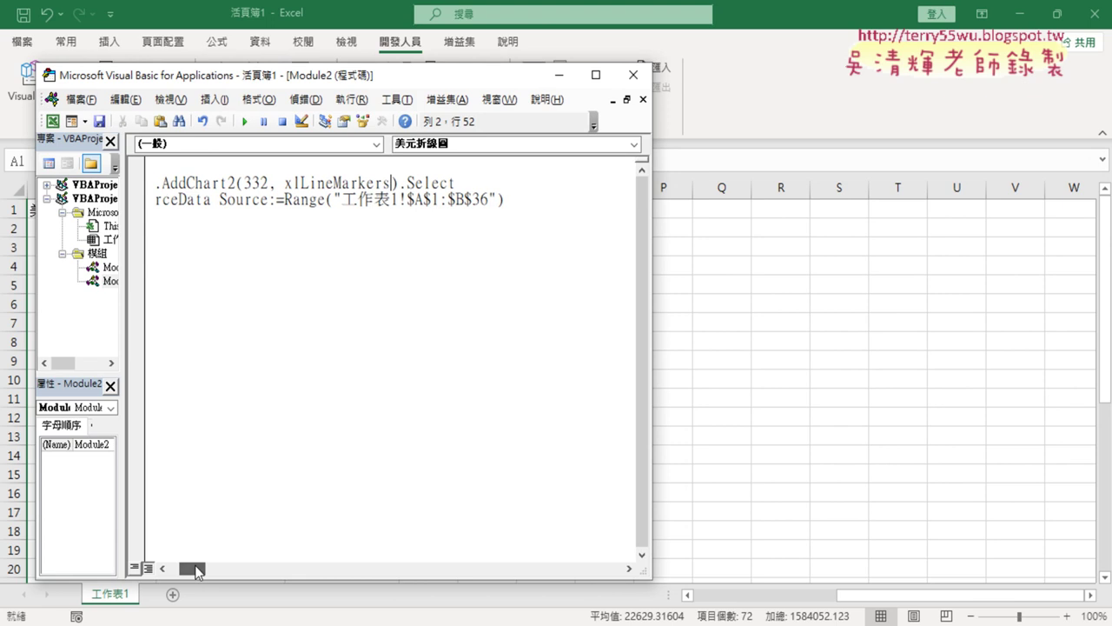
Step: Add Range("M1").Left and Range("M1").Top as position arguments after xlLineMarkers
click(252, 182)
click(319, 182)
click(392, 183)
text(,)
text(ra)
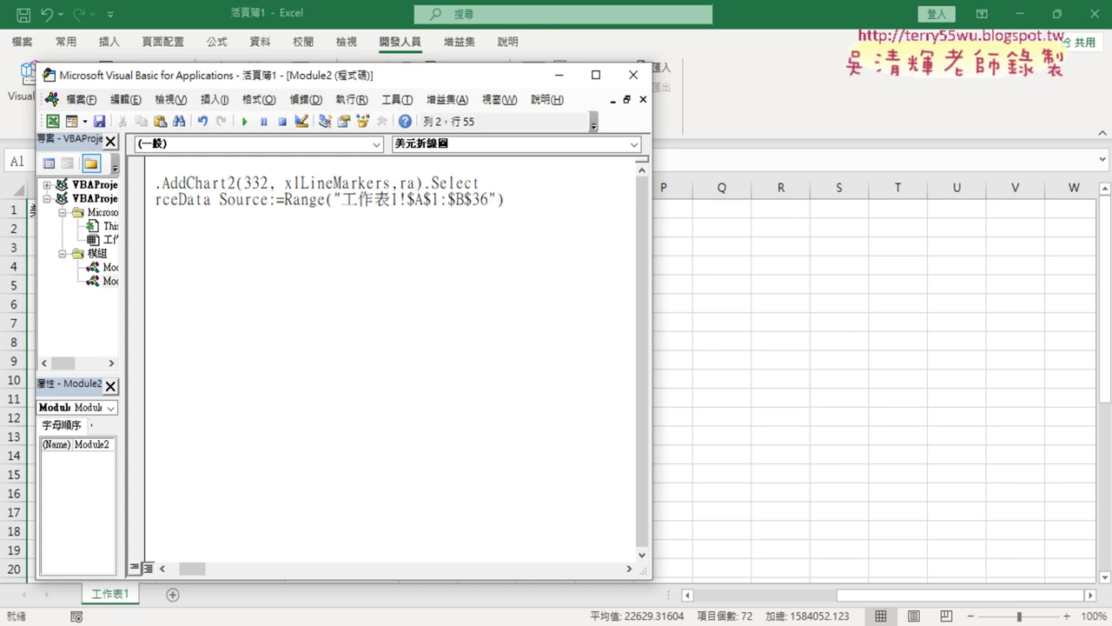
text(nge()
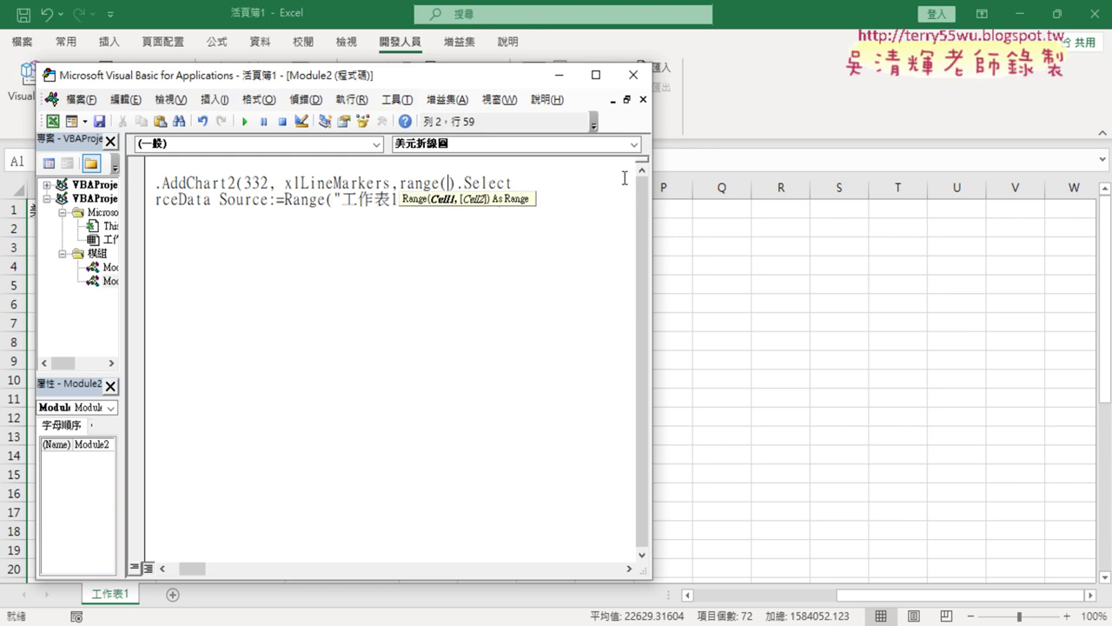
text("M)
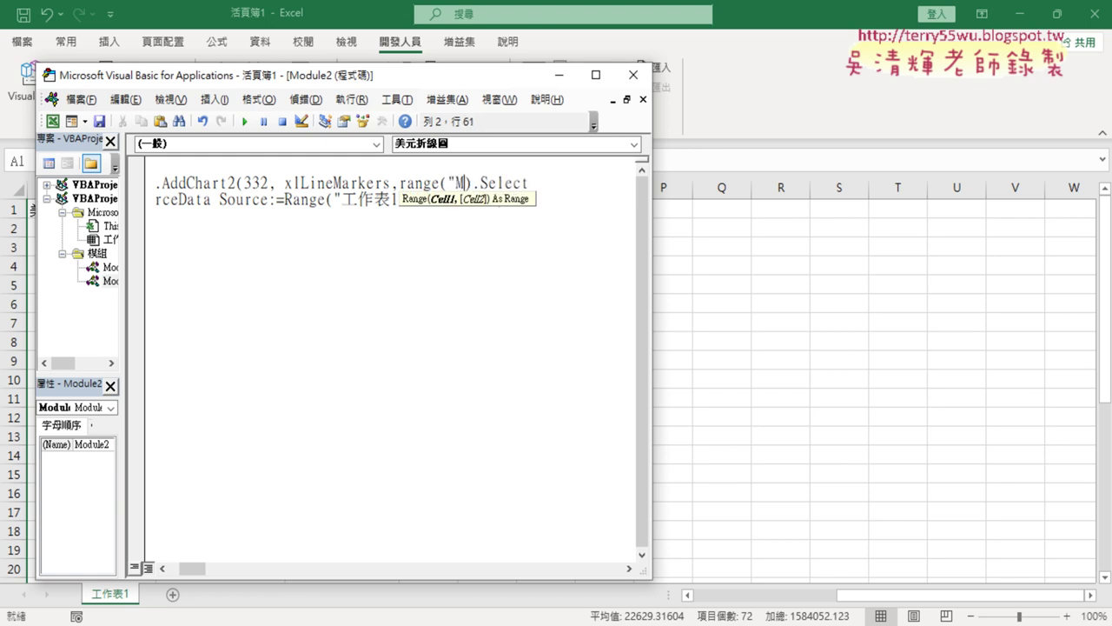
text(1)
text("))
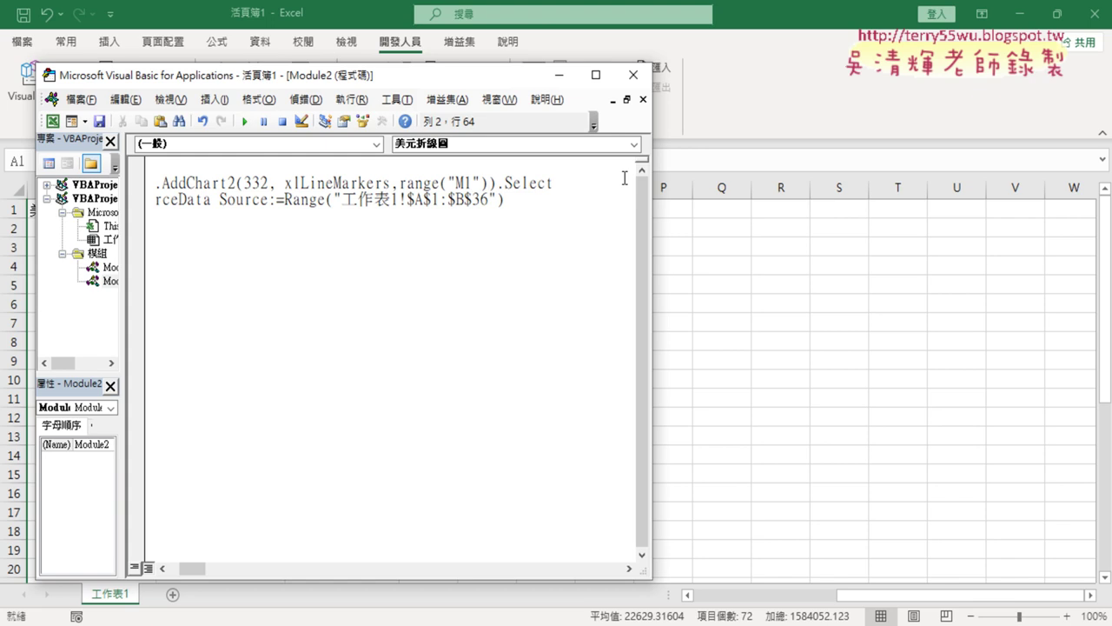
text(.)
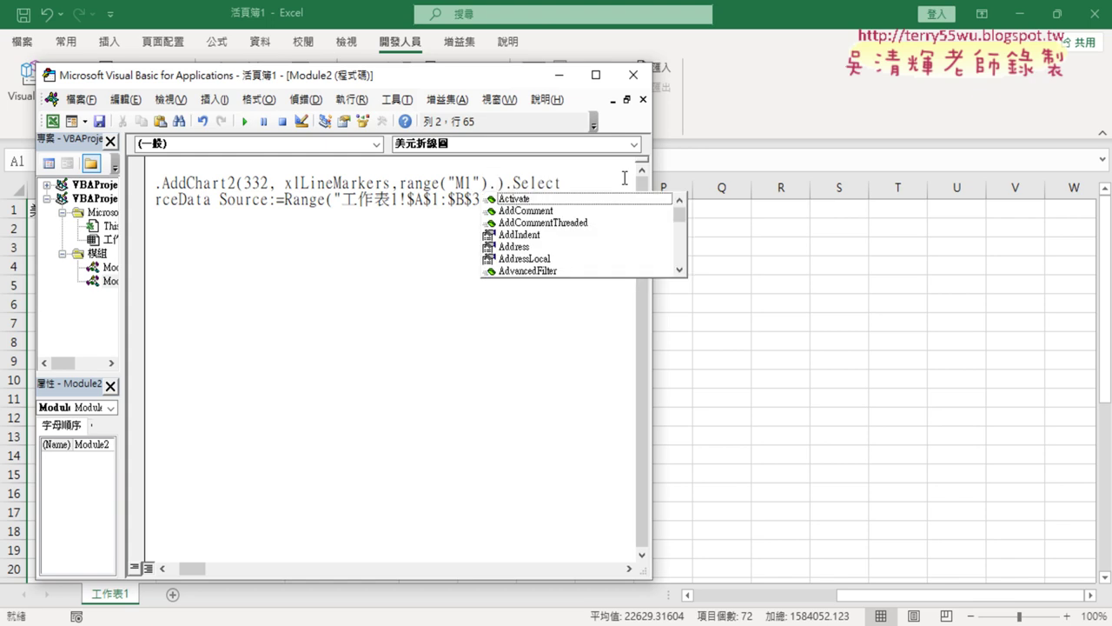
text(left)
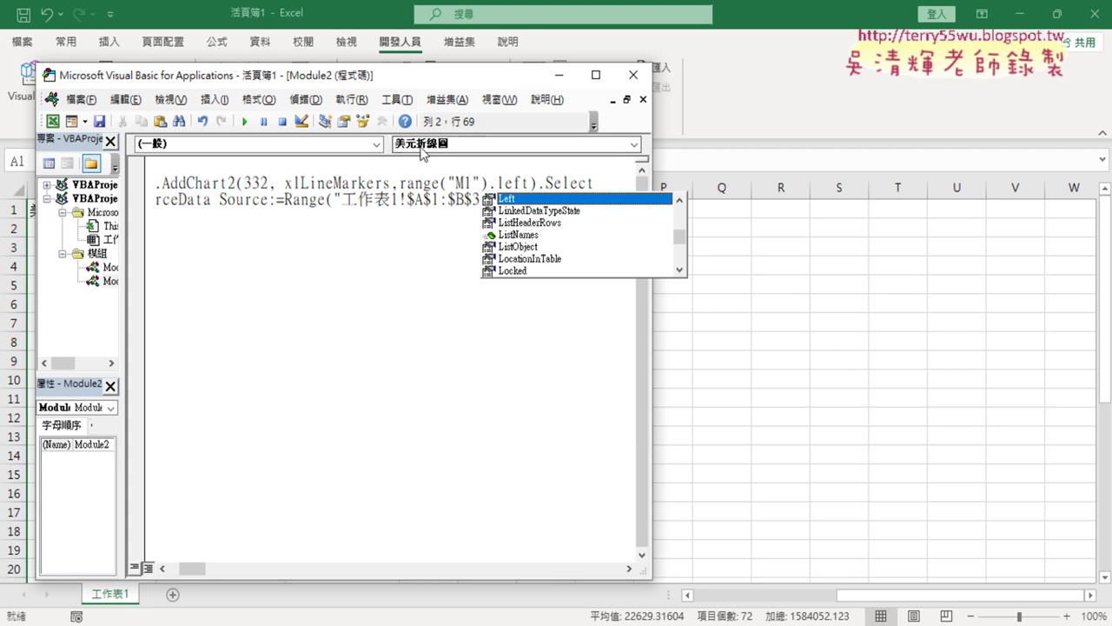
key(Tab)
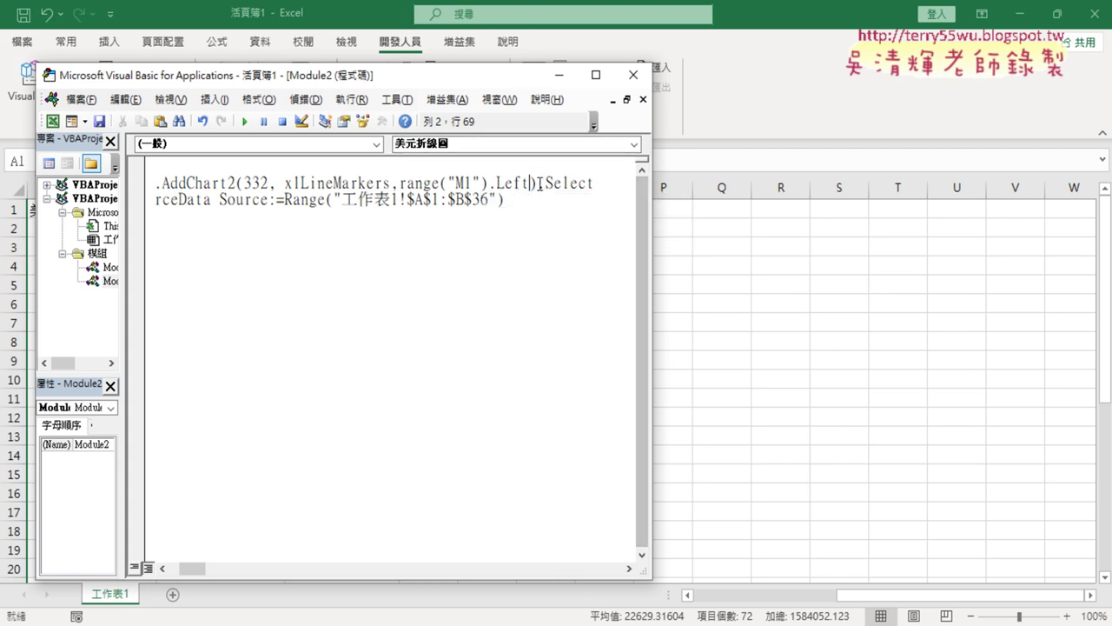
text(,)
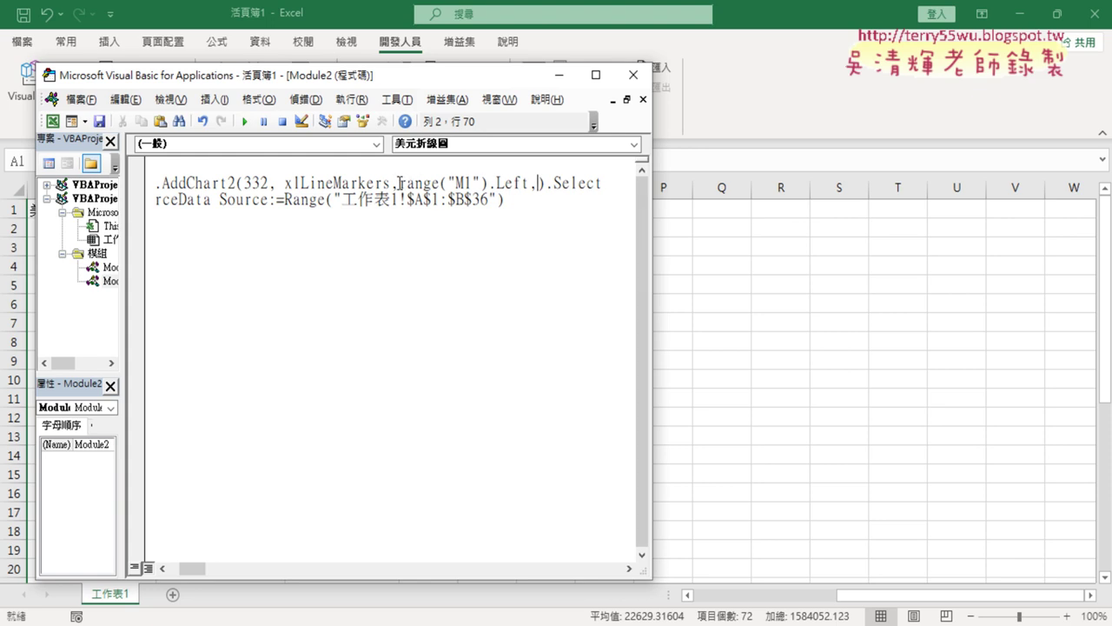
drag(398, 183, 534, 179)
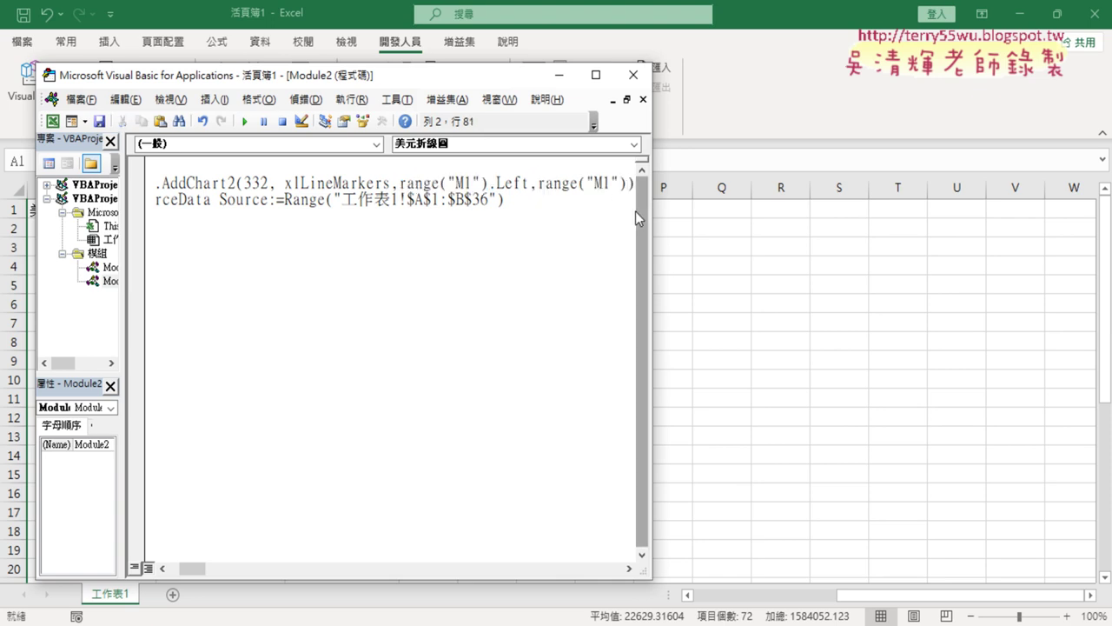
text(.t)
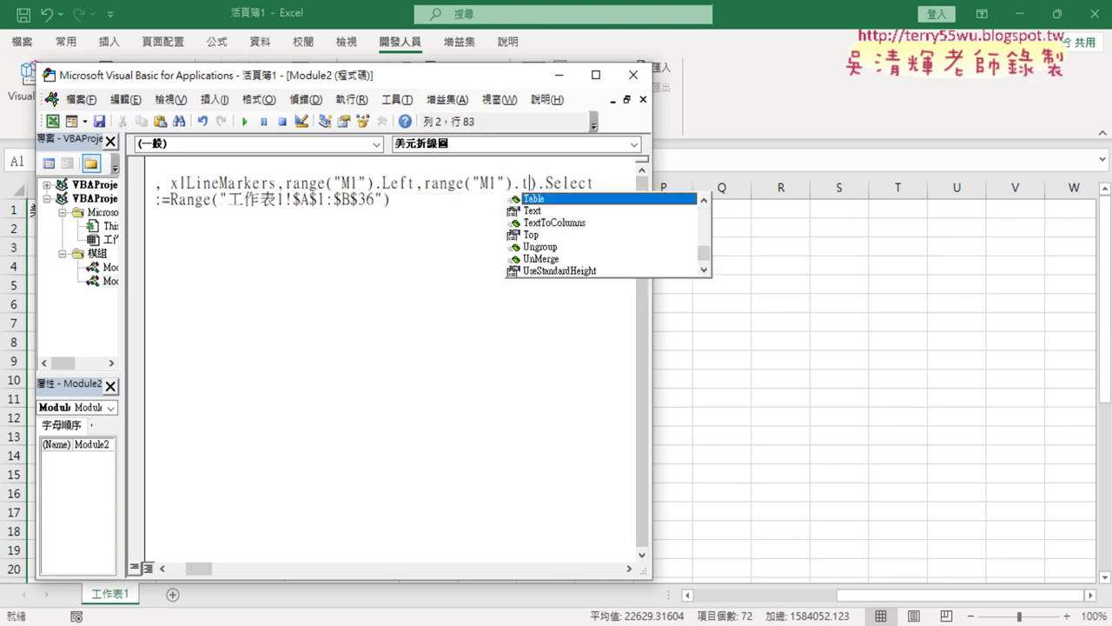
text(op)
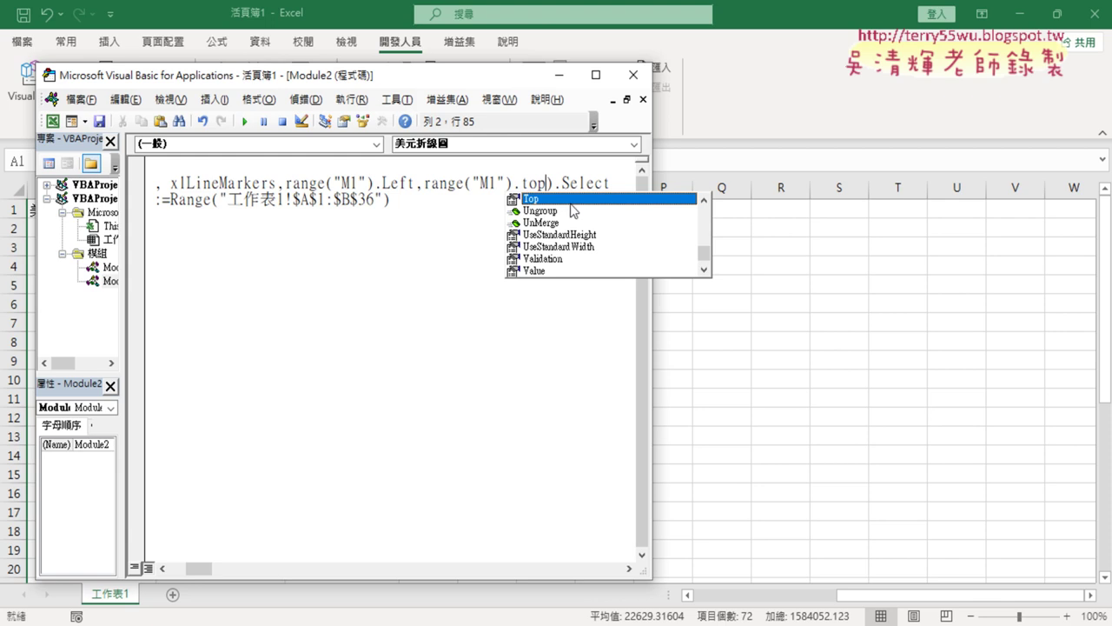
key(ctrl+End)
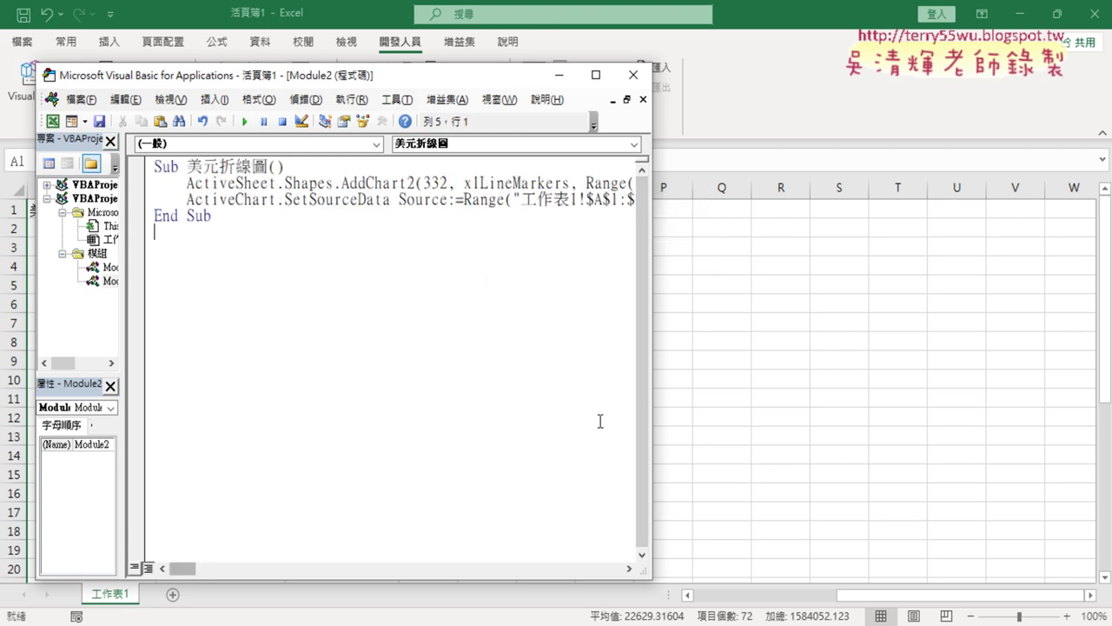
Step: Widen the code window, highlight the Left and Top arguments, then narrow it again
drag(651, 393, 975, 385)
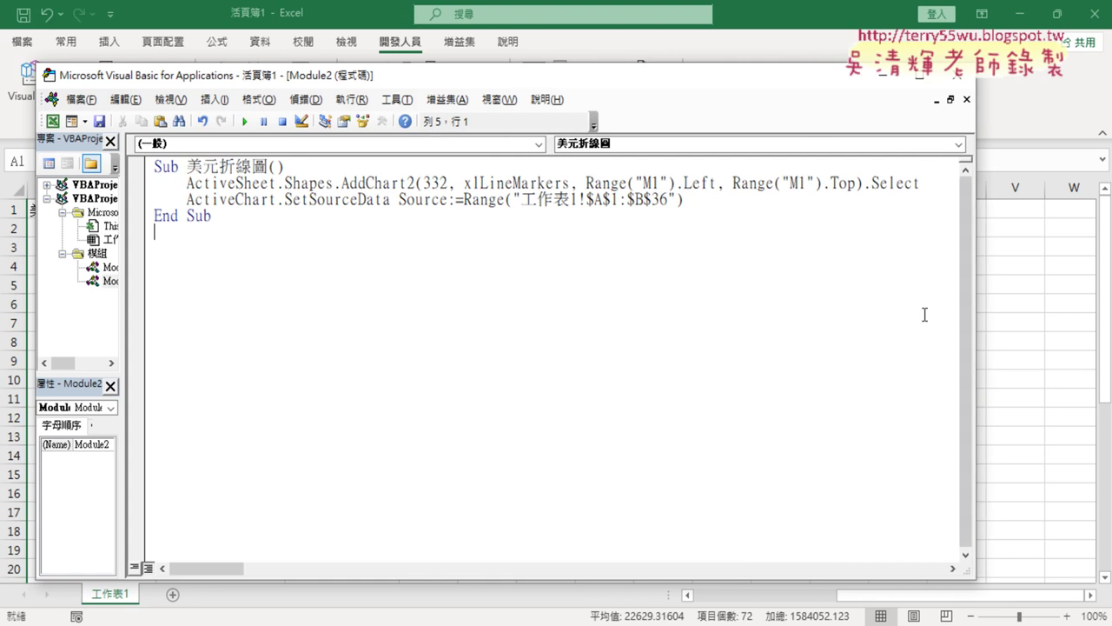
drag(568, 183, 705, 183)
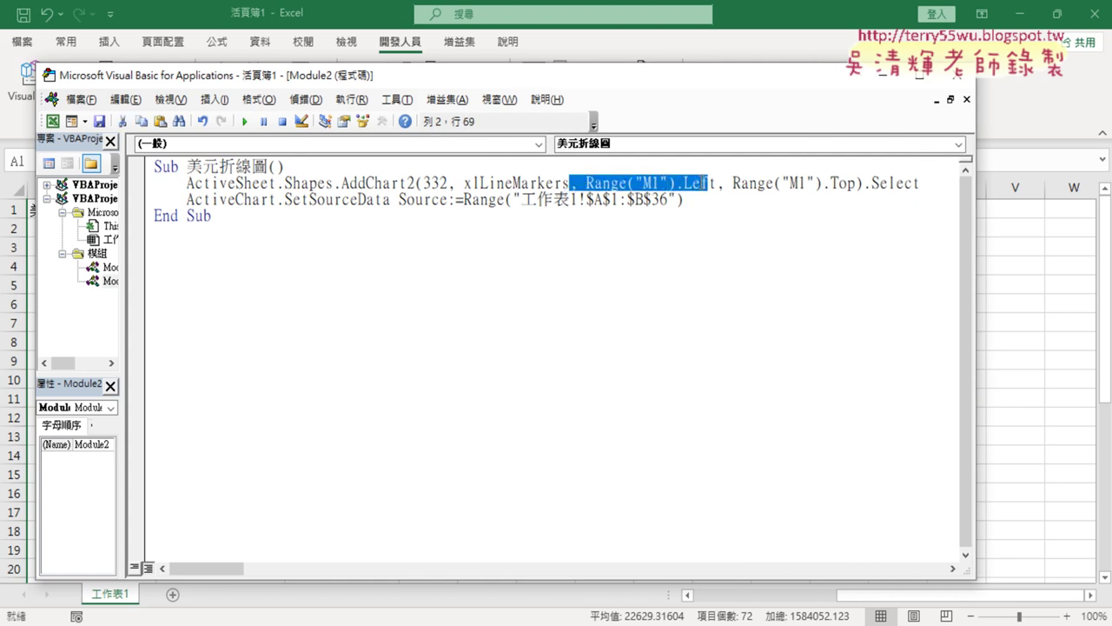
click(720, 183)
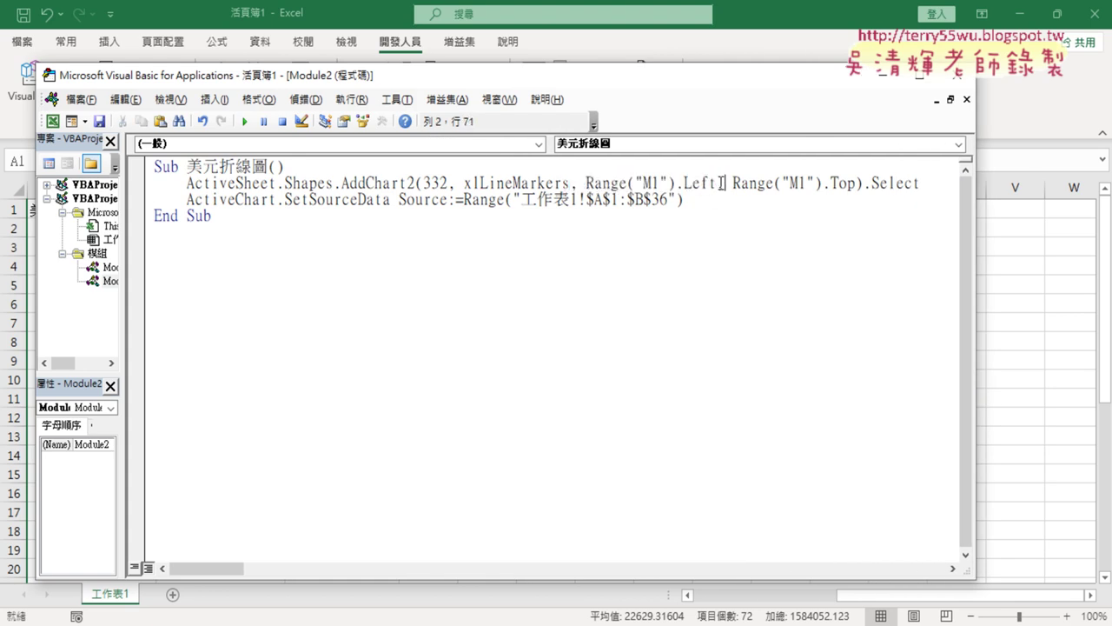
drag(720, 183, 854, 184)
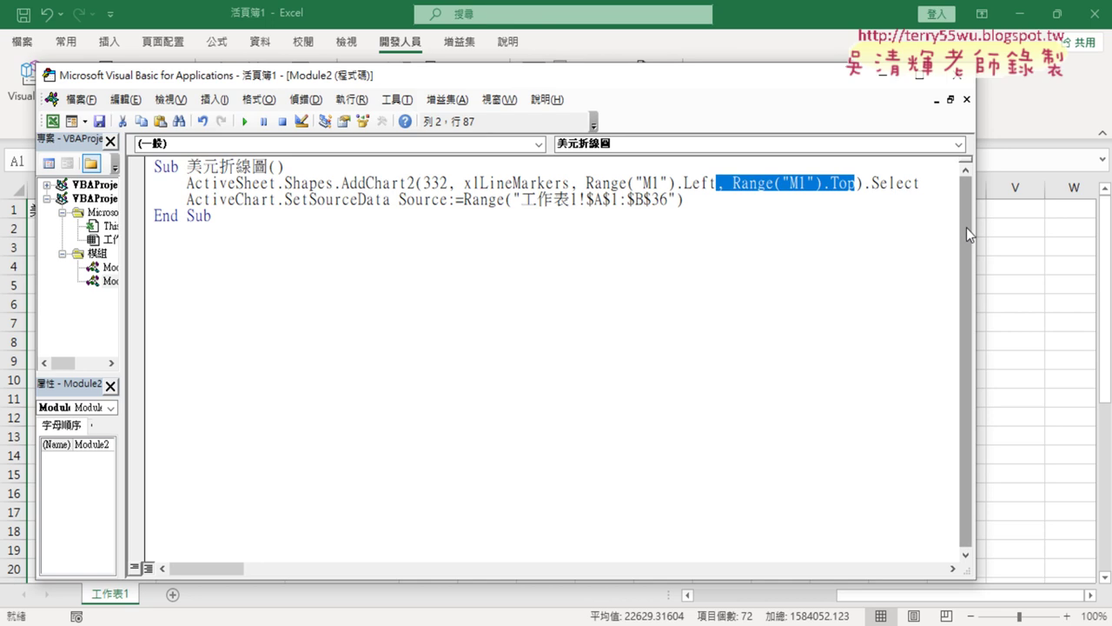
drag(968, 231, 432, 231)
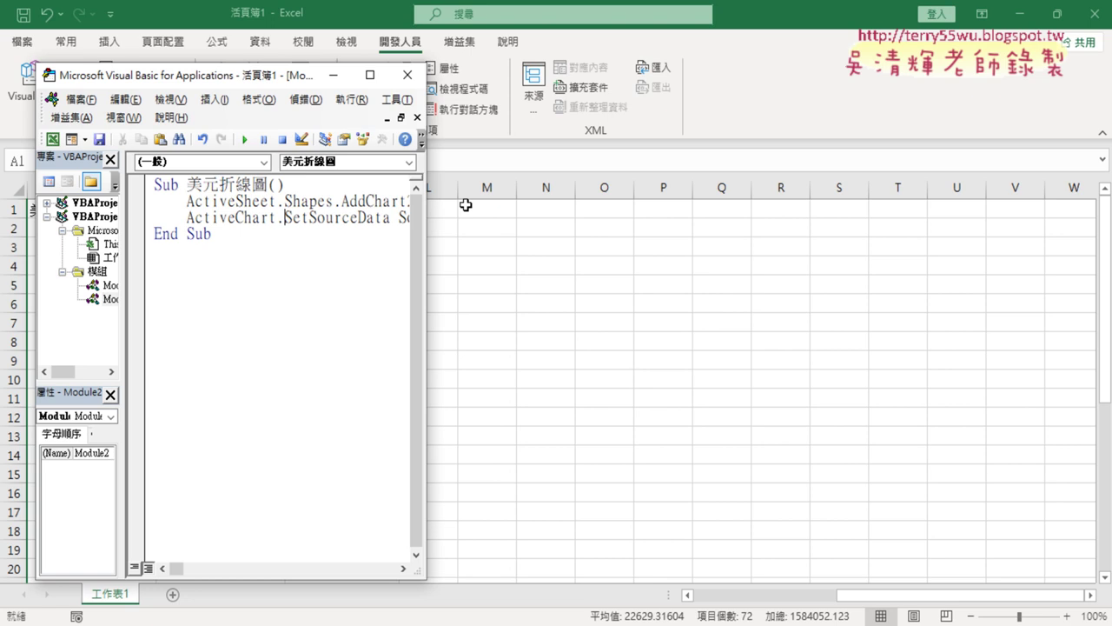
click(247, 140)
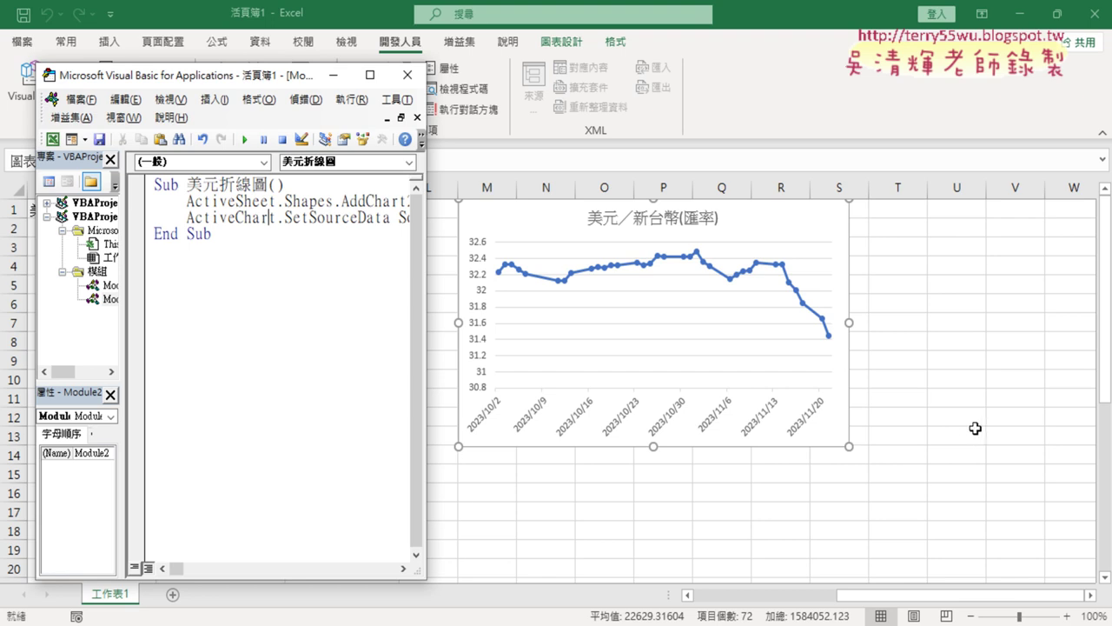
click(825, 223)
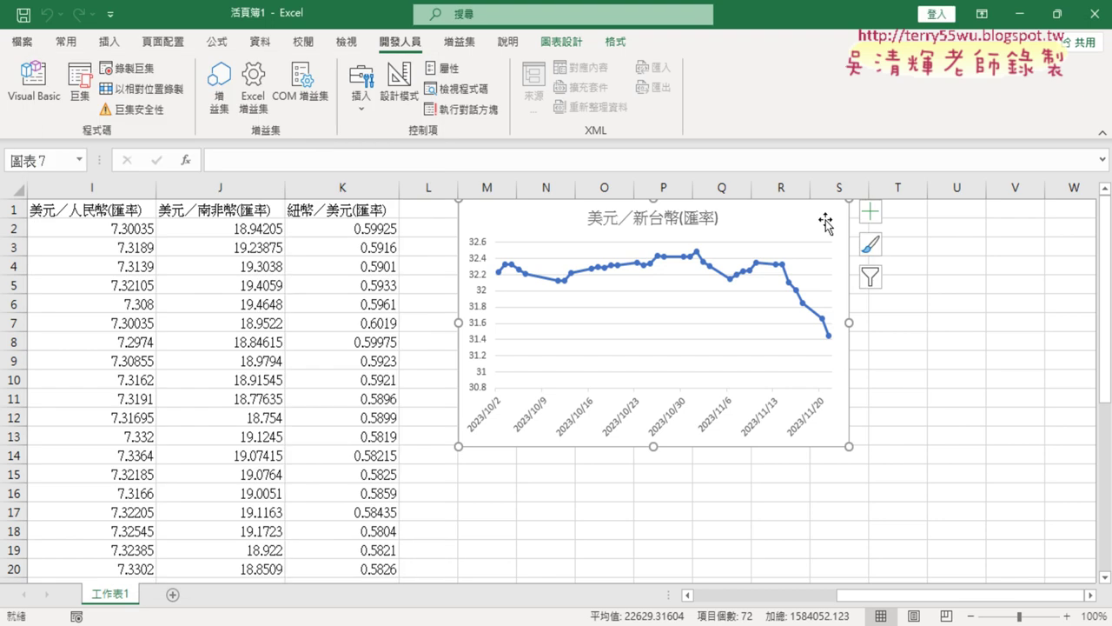
key(Delete)
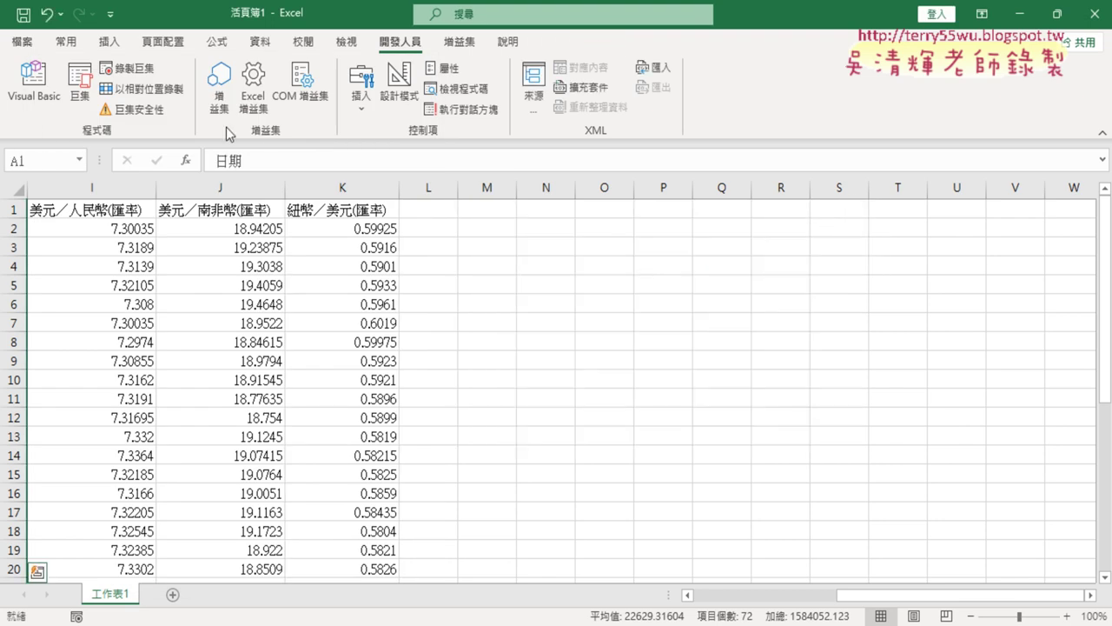
click(33, 82)
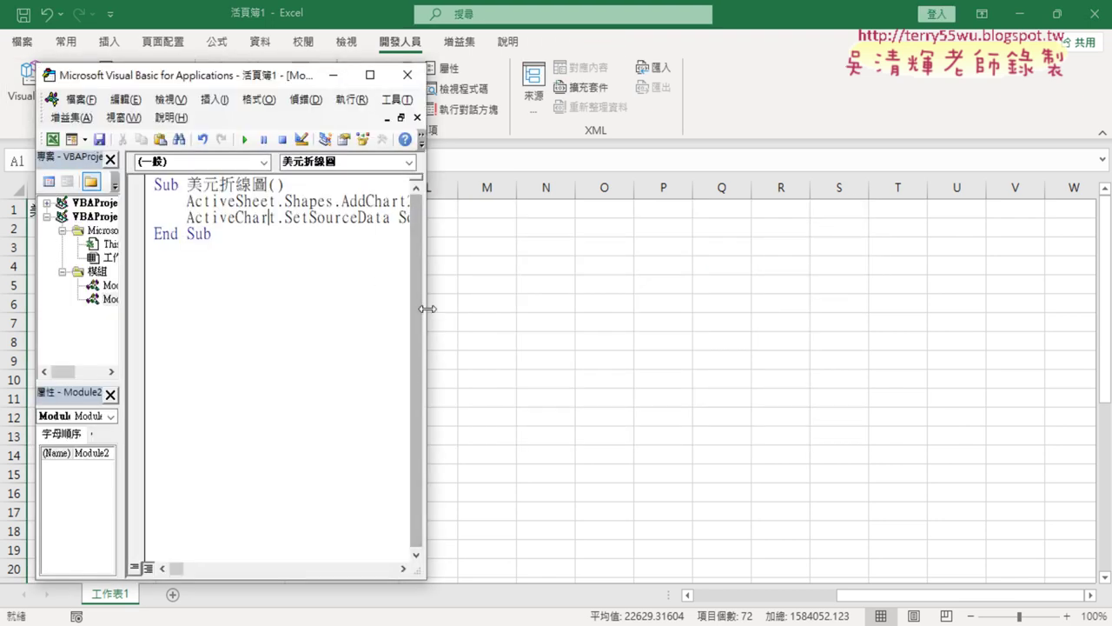
drag(425, 308, 596, 307)
click(656, 313)
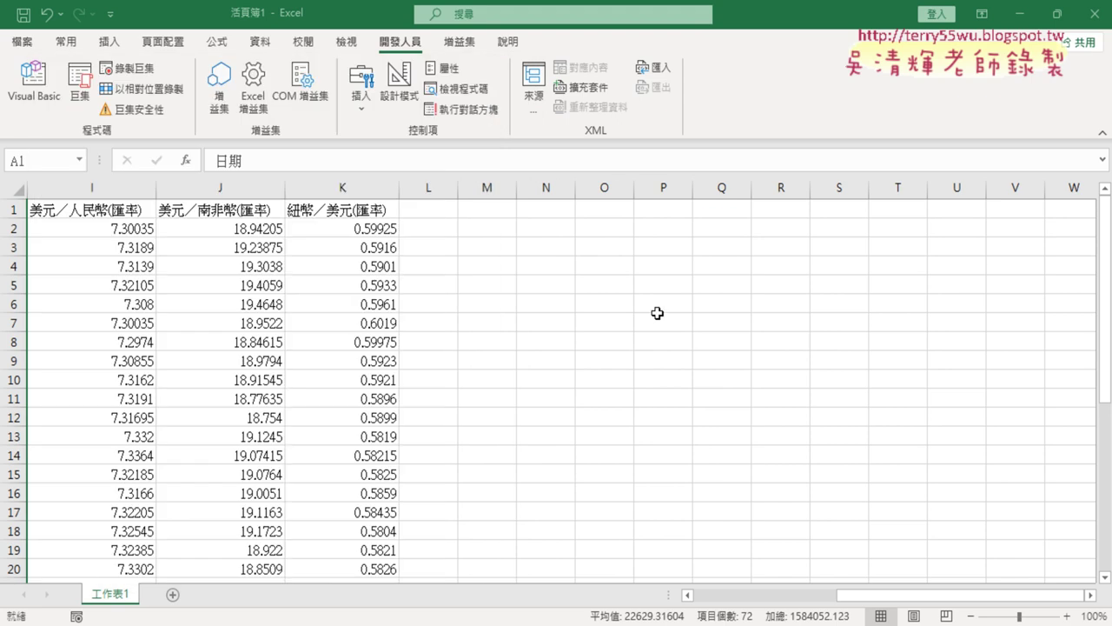
click(487, 190)
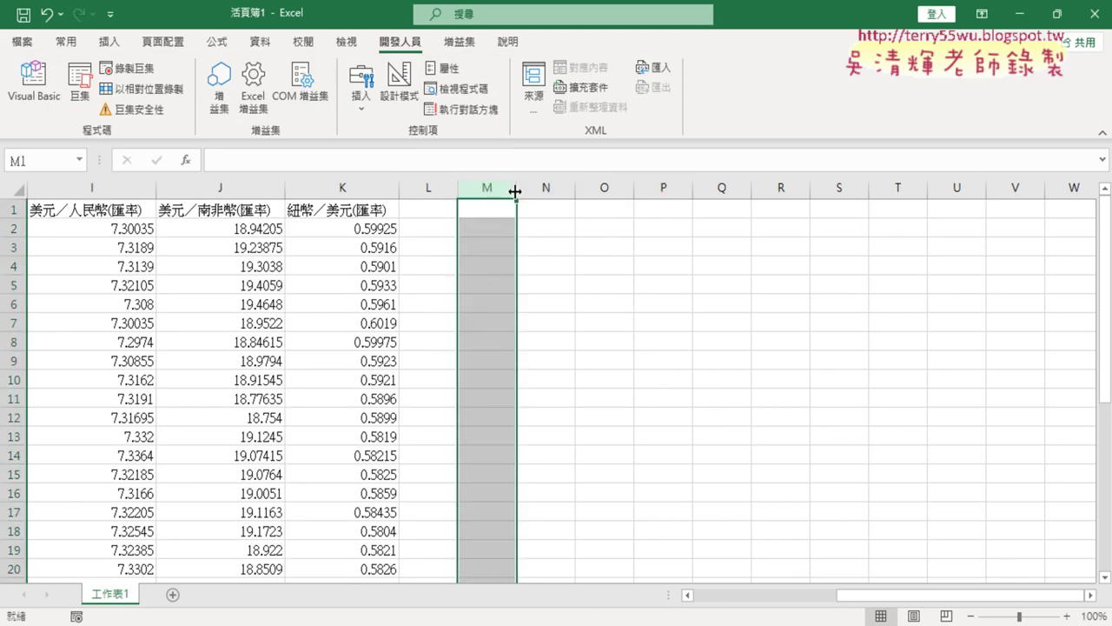
click(35, 87)
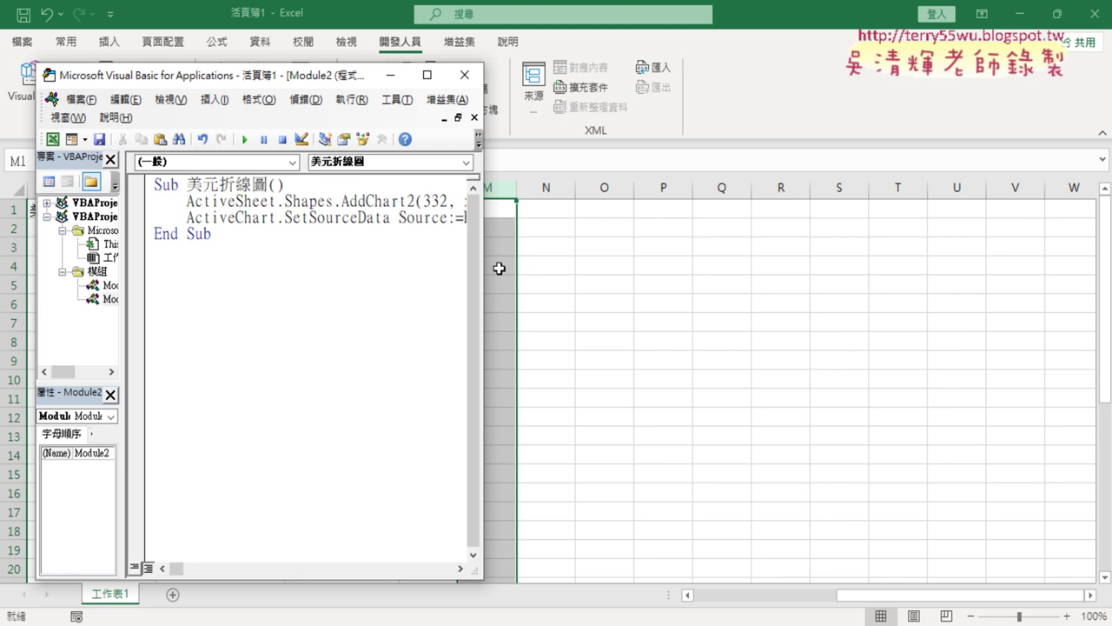
drag(484, 291, 1033, 291)
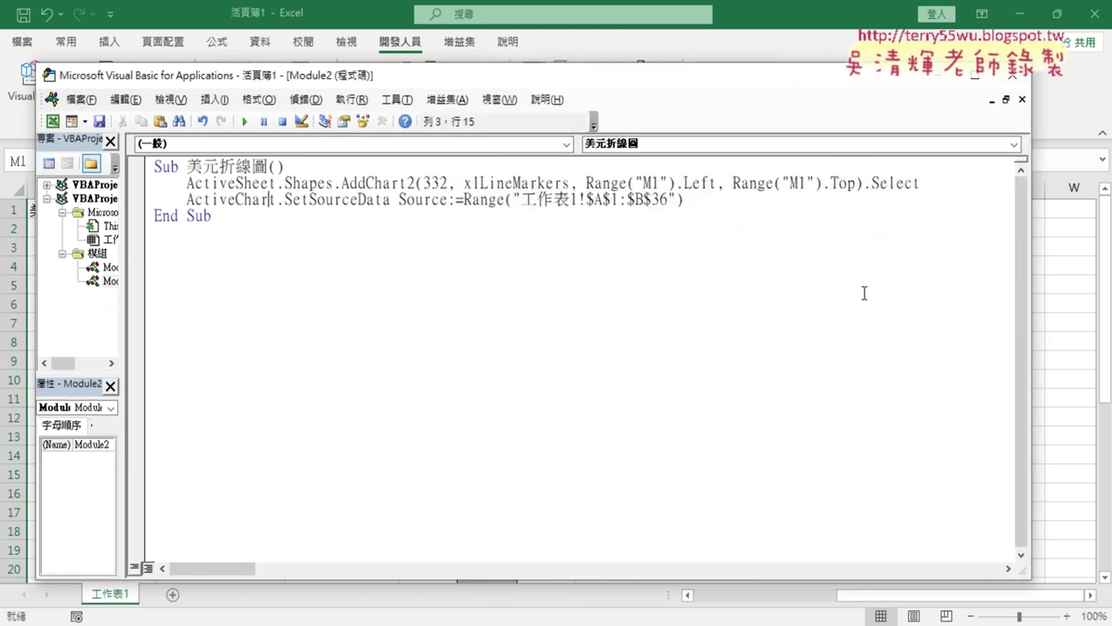
Step: Append Range("M1").Width*10 as the chart's width argument
click(857, 185)
text(,)
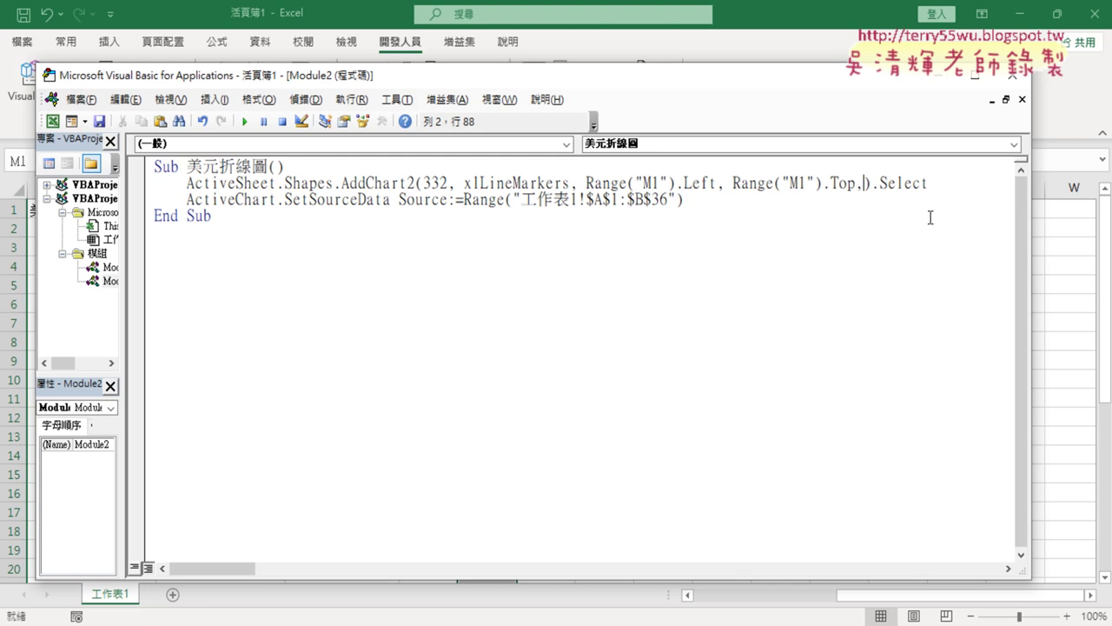
drag(734, 182, 864, 188)
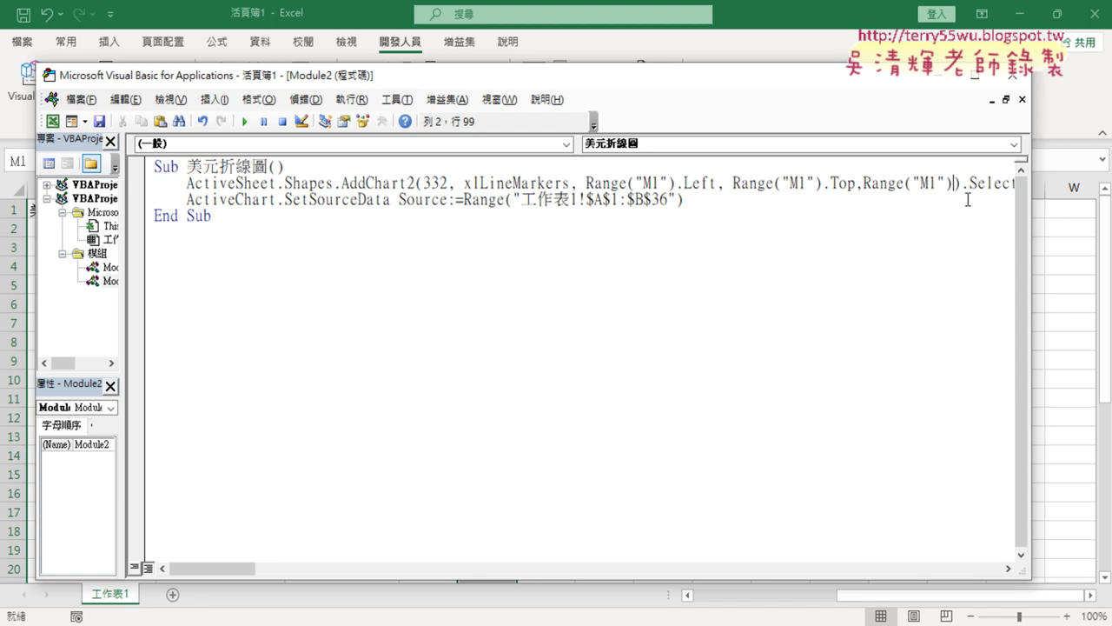
text(.)
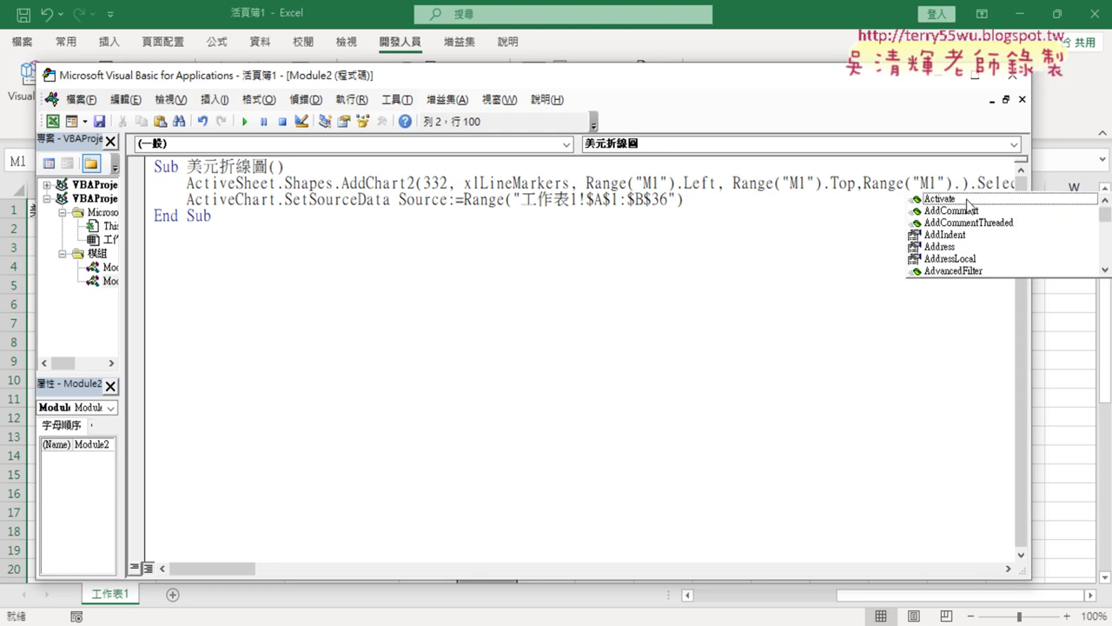
text(w)
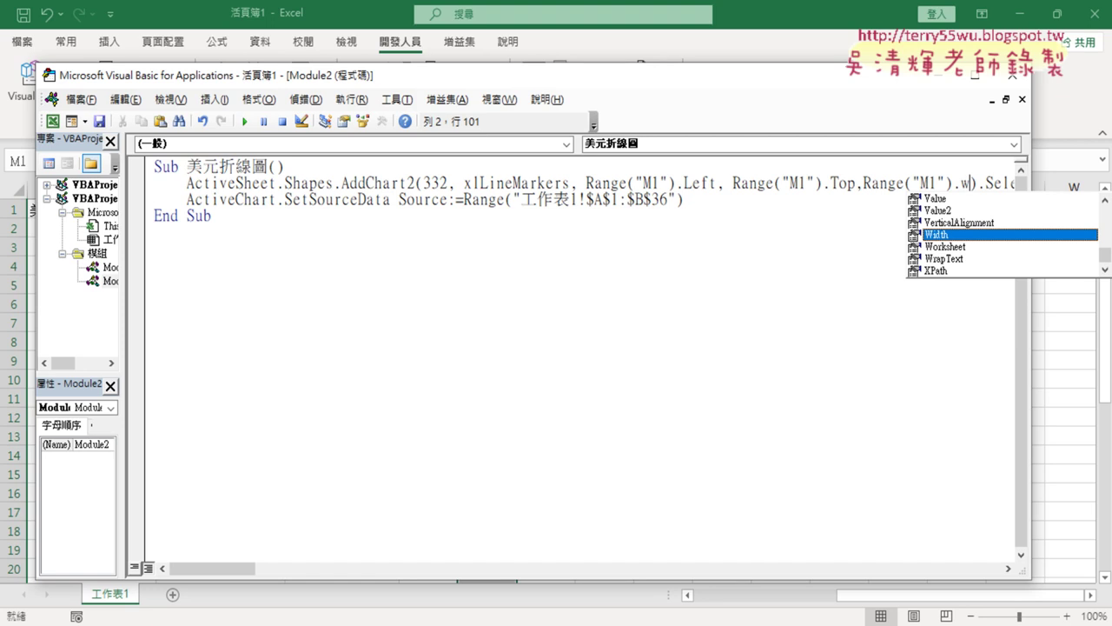
double_click(936, 235)
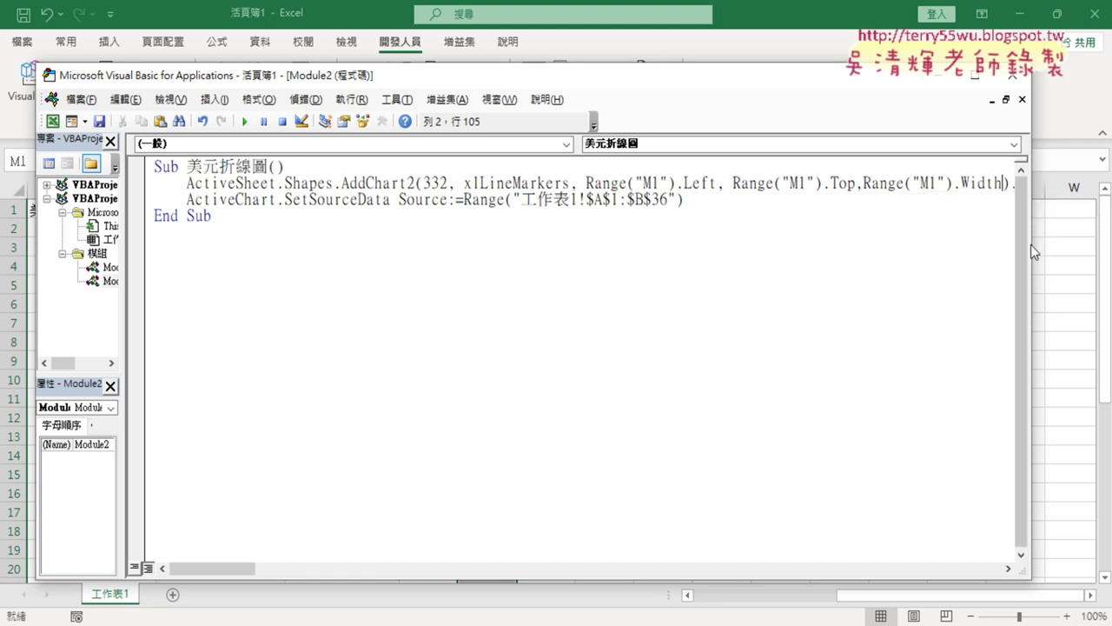
text(*)
text(10)
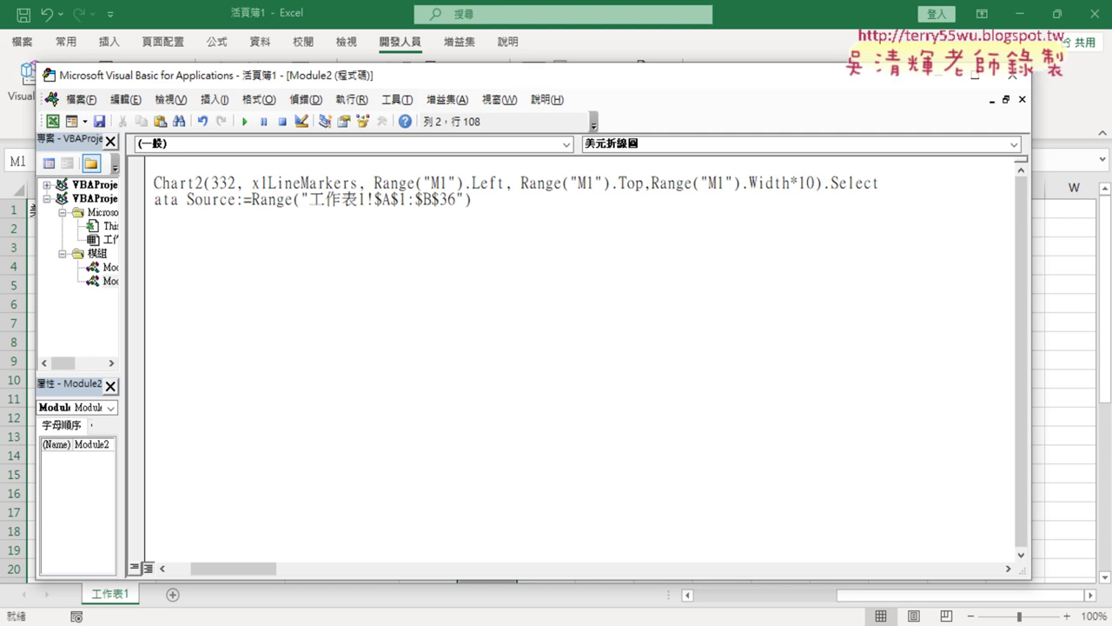
Step: Append Range("M1").Height*10 as the chart's height argument
text(,)
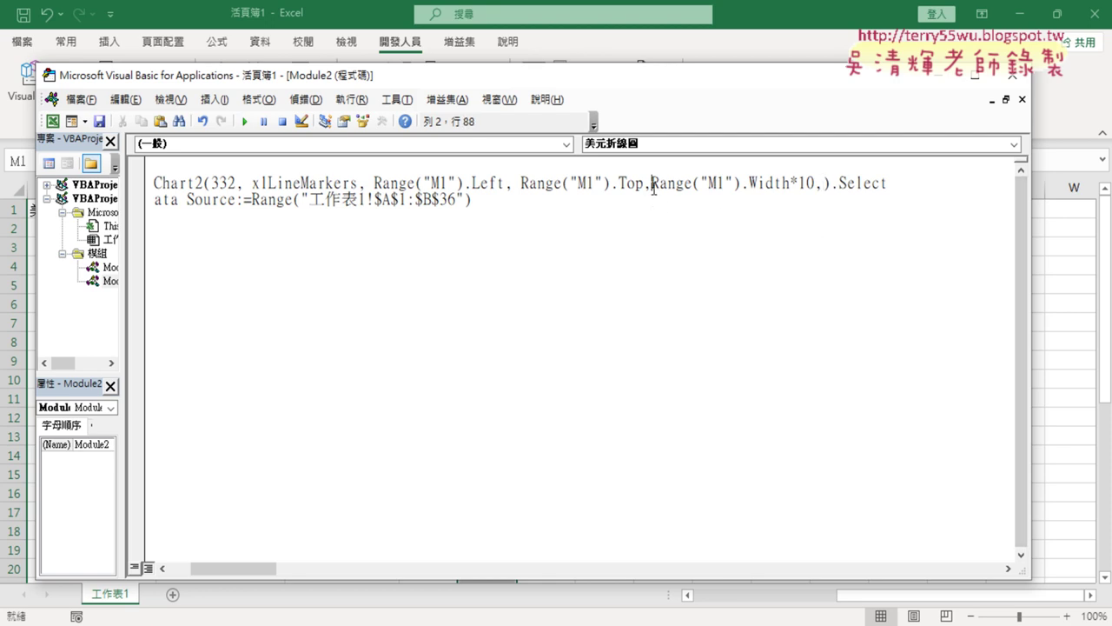
drag(650, 184, 822, 183)
text(.)
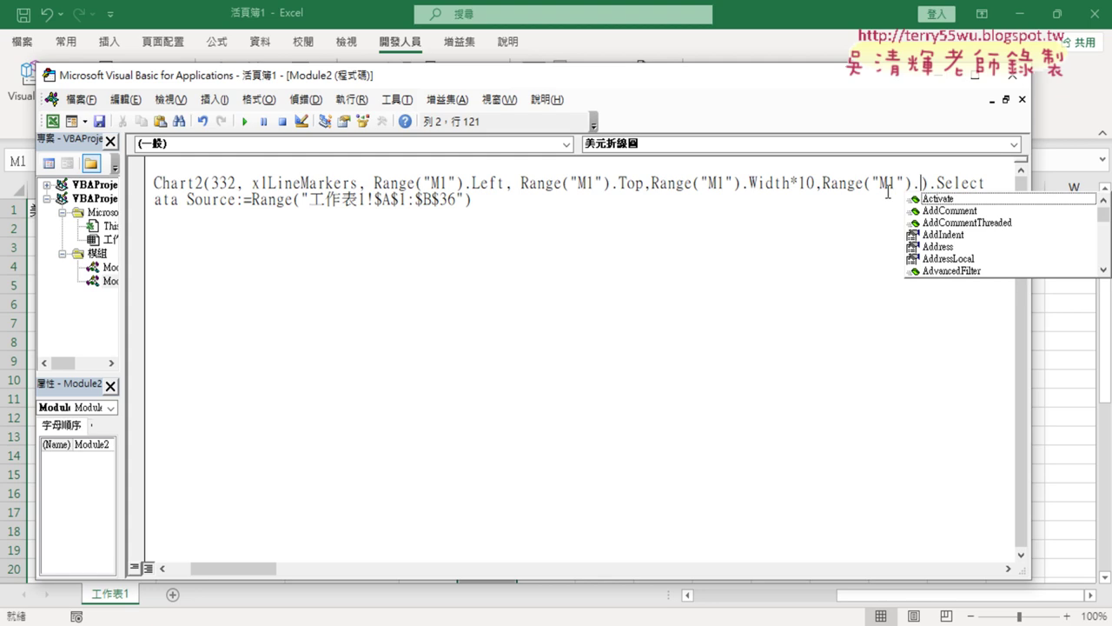
text(h)
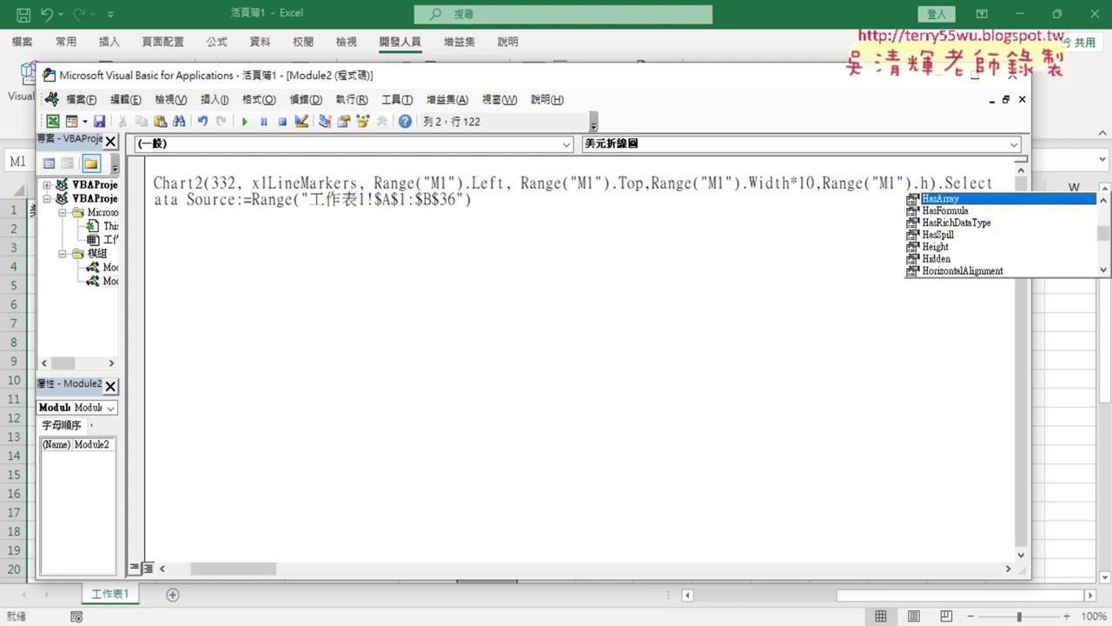
click(939, 248)
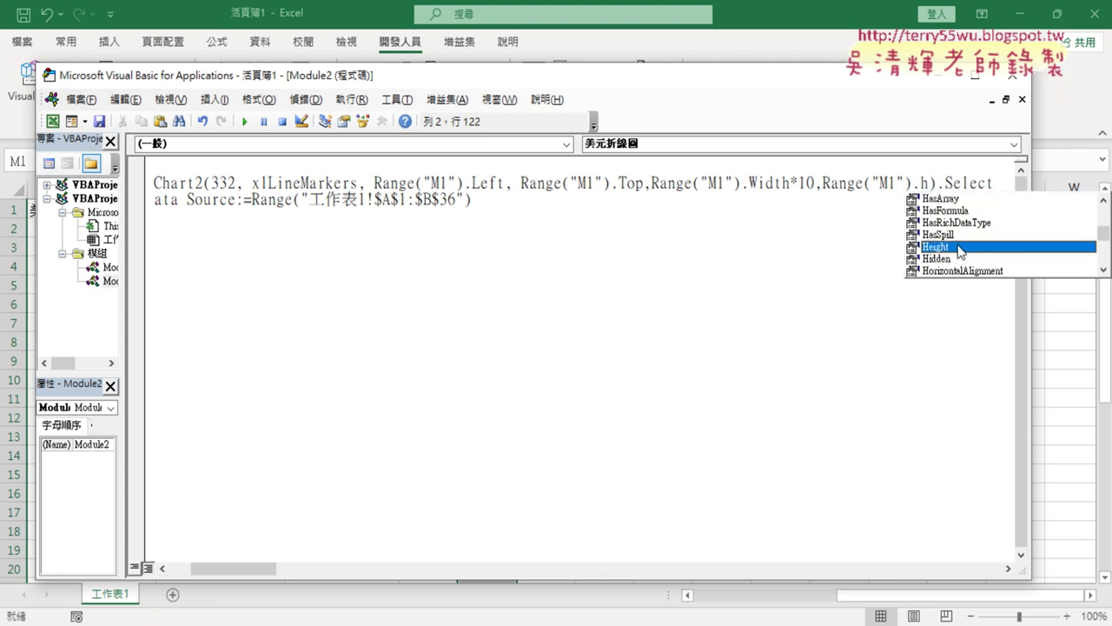
double_click(958, 247)
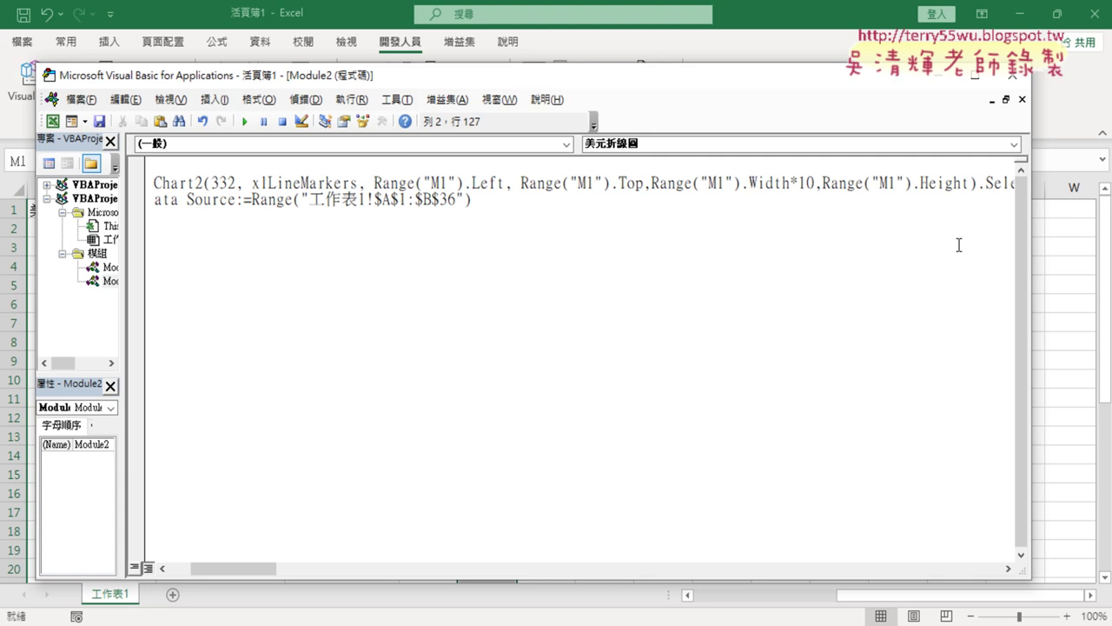
text(*10)
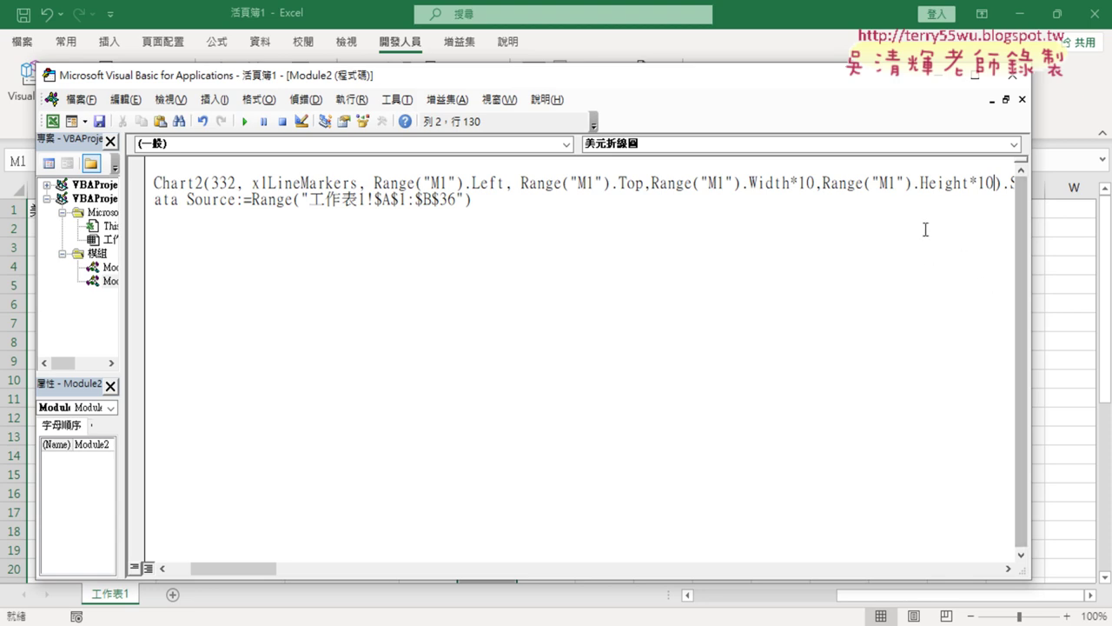
Step: Run the 美元折線圖 macro to draw the 美元／新台幣(匯率) line chart at M1, then review its width and height arguments
drag(1030, 252, 341, 252)
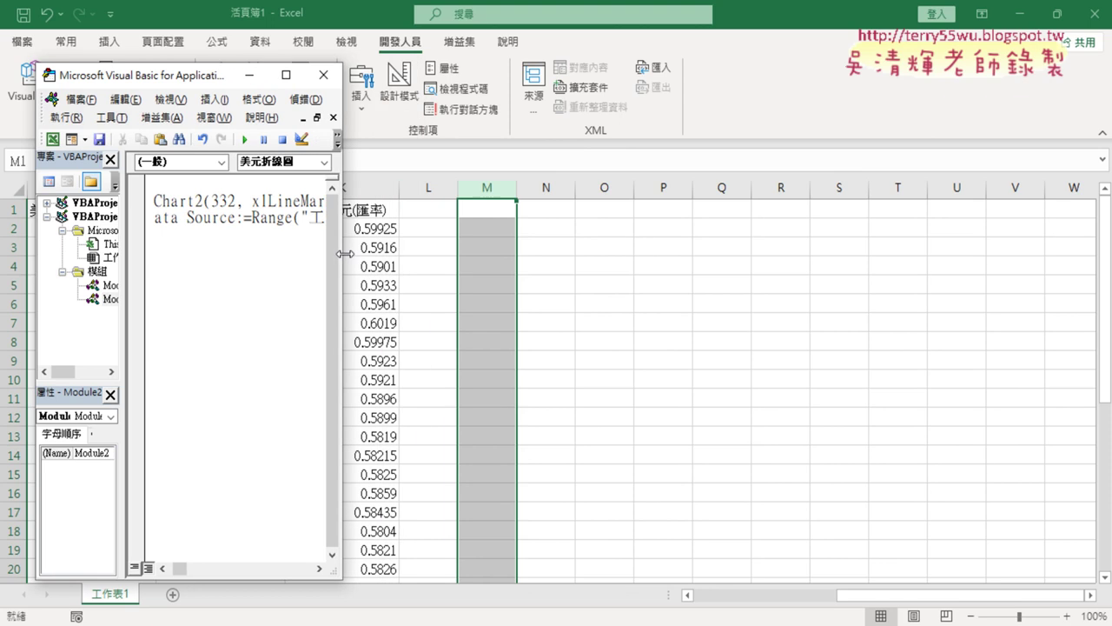
click(244, 140)
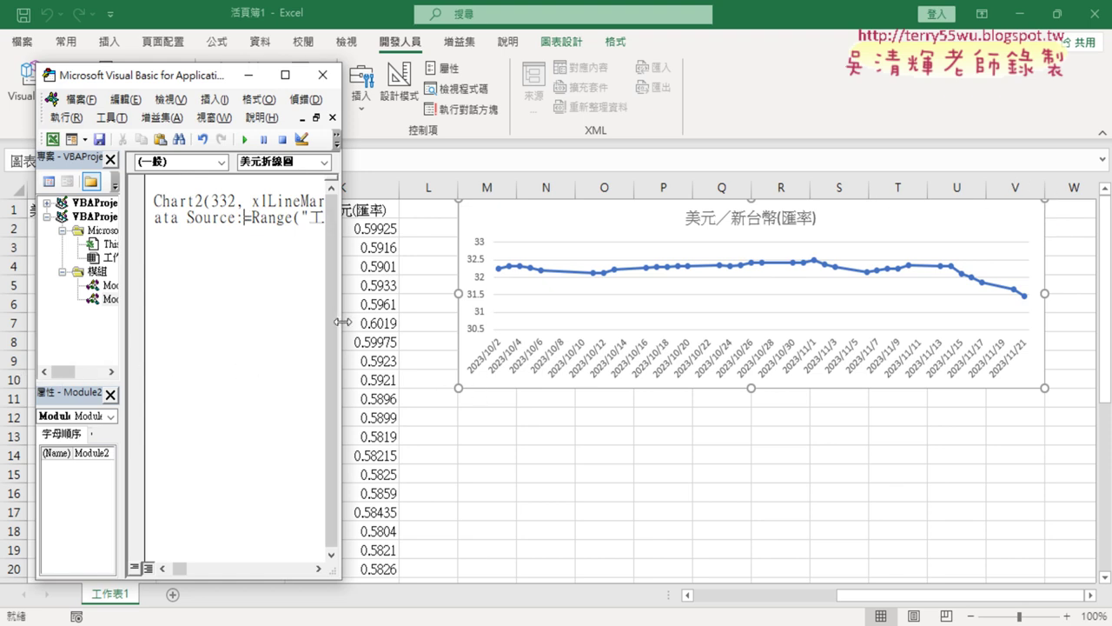
drag(342, 318, 1078, 300)
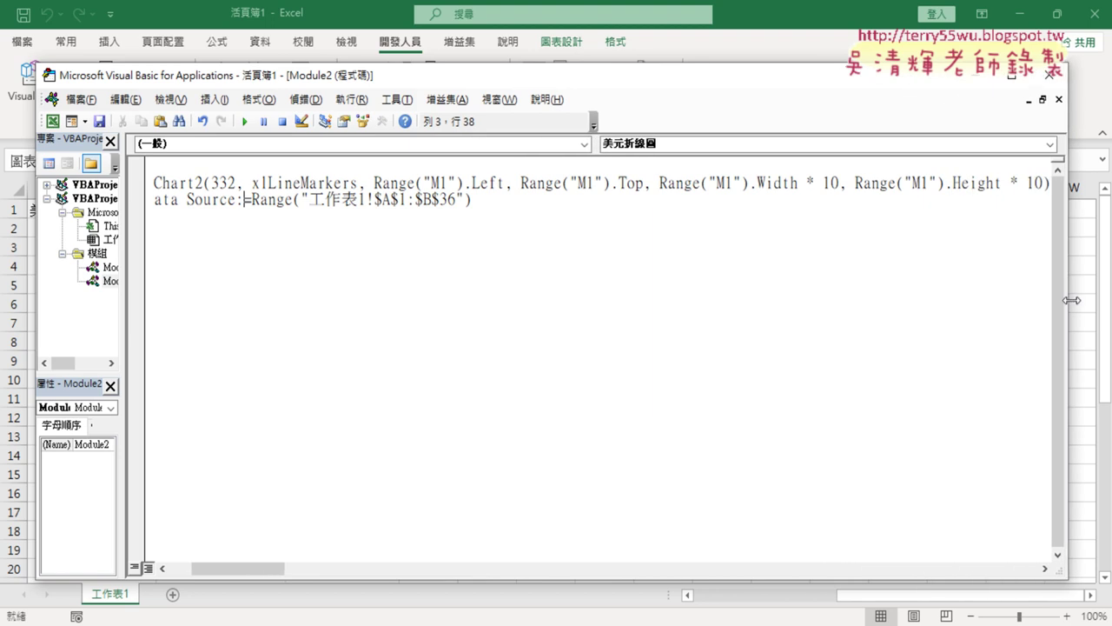
drag(1045, 184, 373, 183)
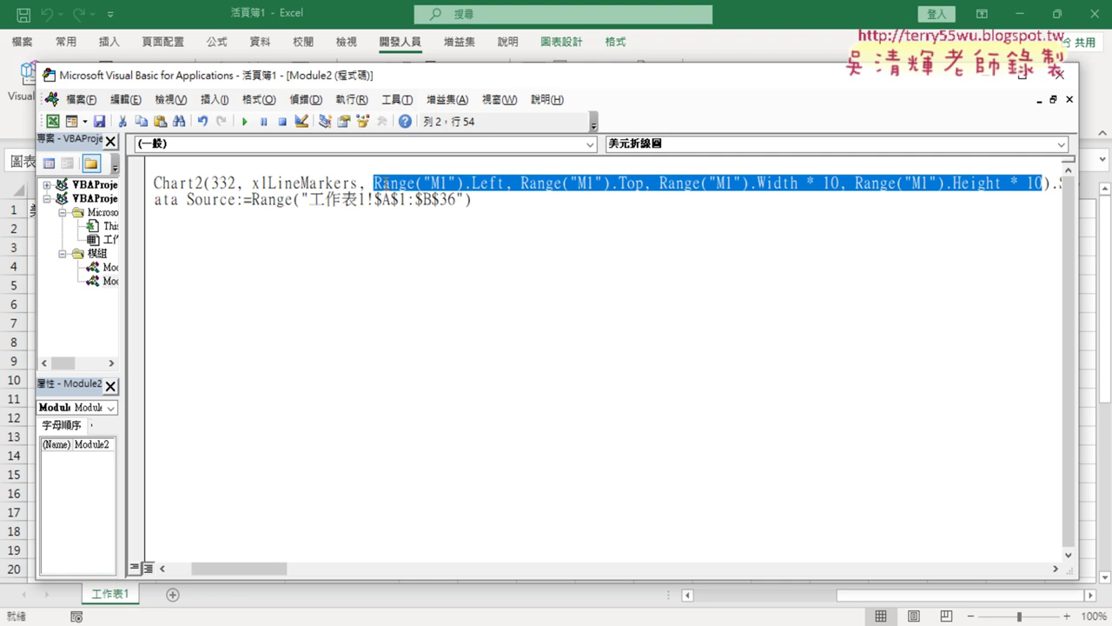
Step: Move the VBA editor aside and bring back the worksheet with the chart across M–V
drag(243, 569, 220, 571)
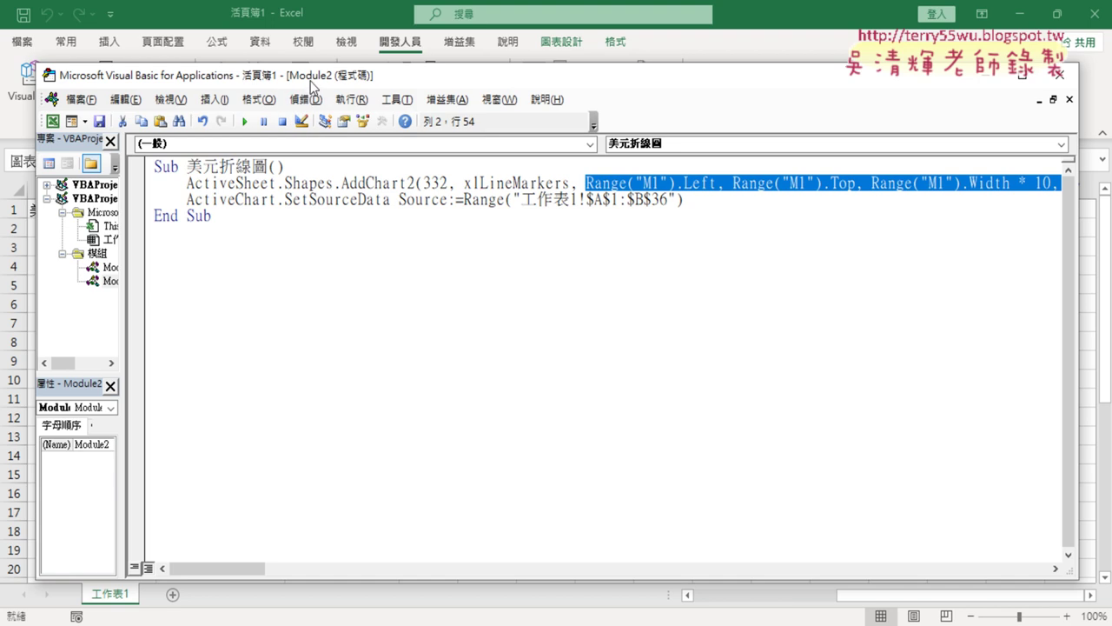
mouse_move(310, 80)
mouse_down()
mouse_move(486, 87)
mouse_move(400, 88)
mouse_up()
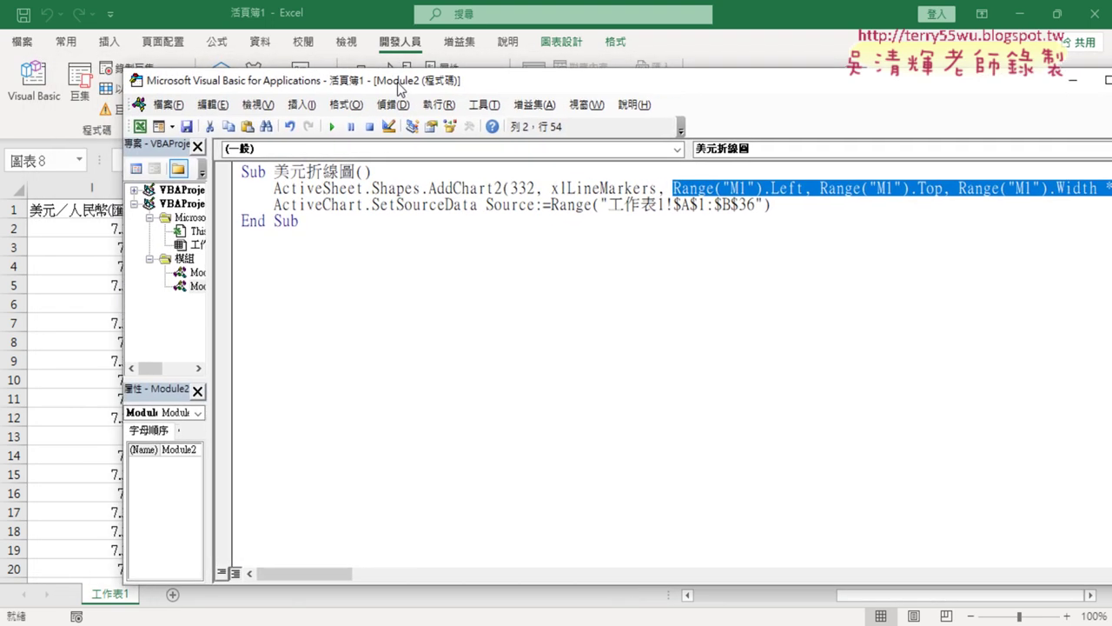
click(124, 278)
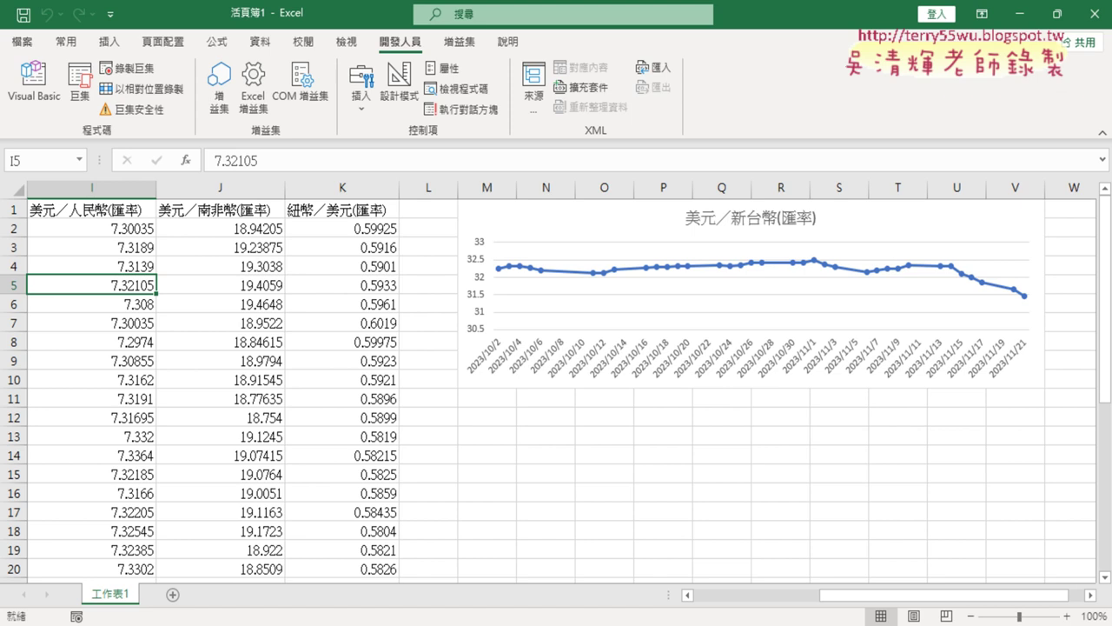
Step: Select the 日期 cells A1:A36 together with the 人民幣／新台幣(匯率) cells C1:C36
drag(875, 600, 748, 596)
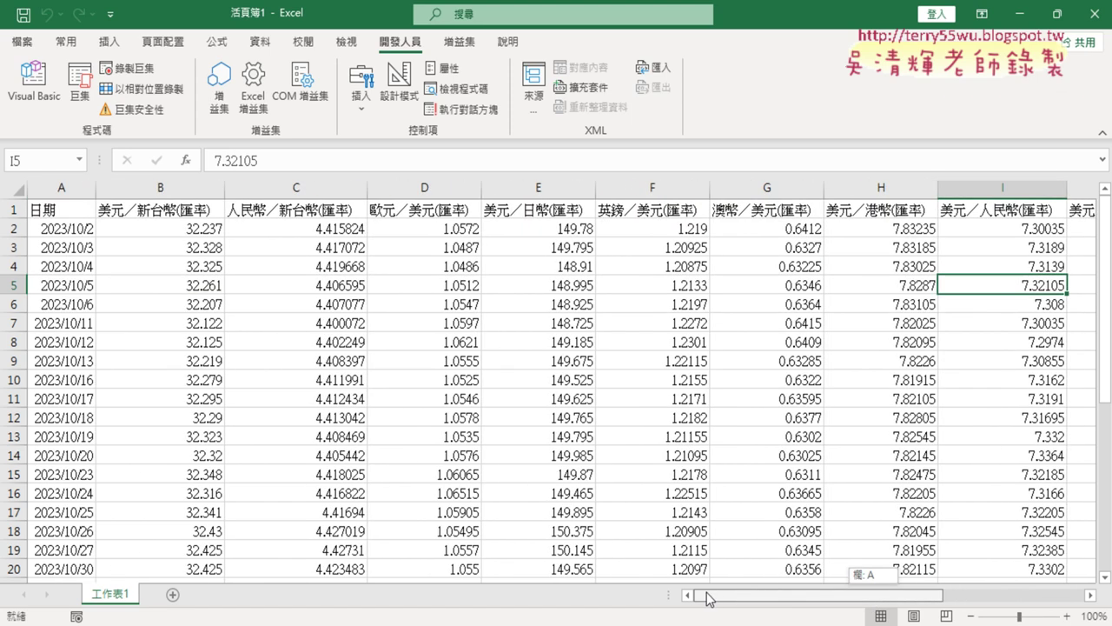
click(168, 188)
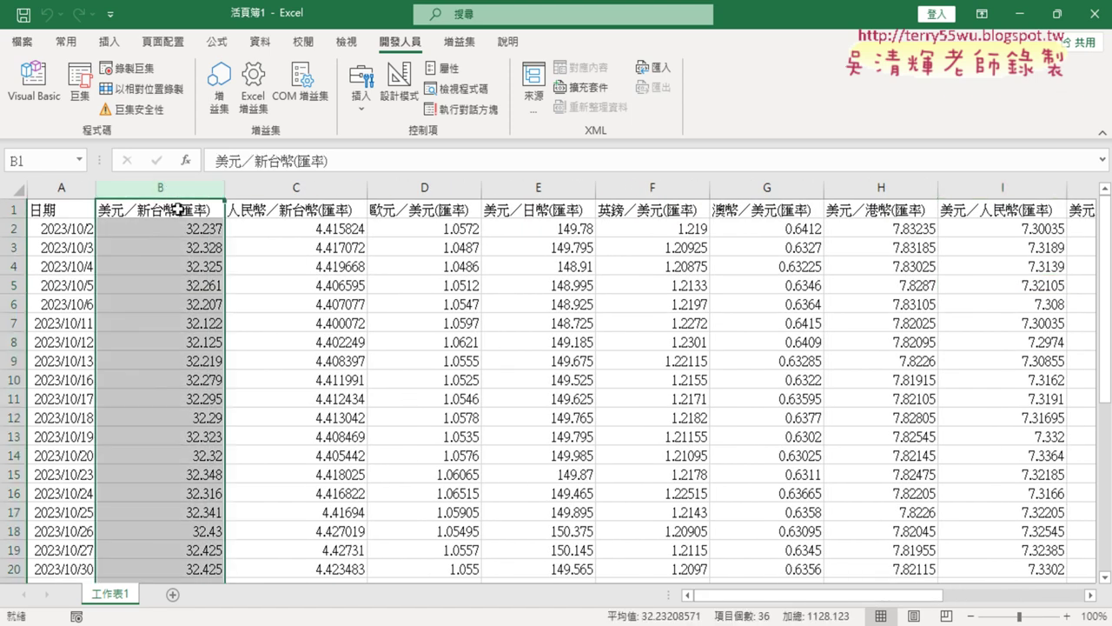
click(297, 188)
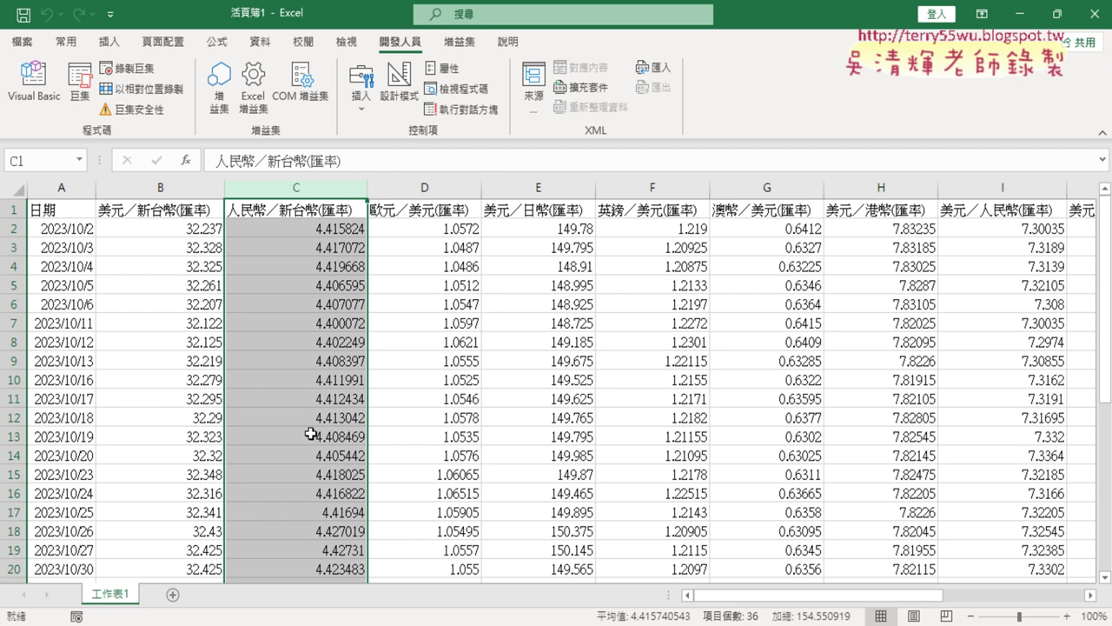
click(73, 213)
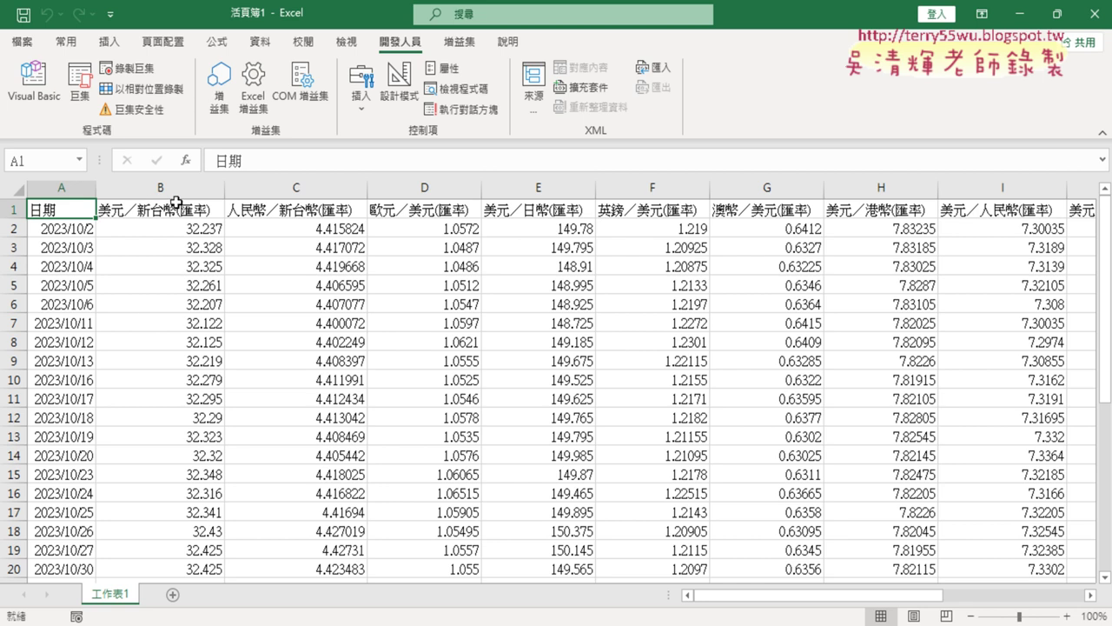
scroll(82, 375, down, 3)
scroll(82, 376, down, 3)
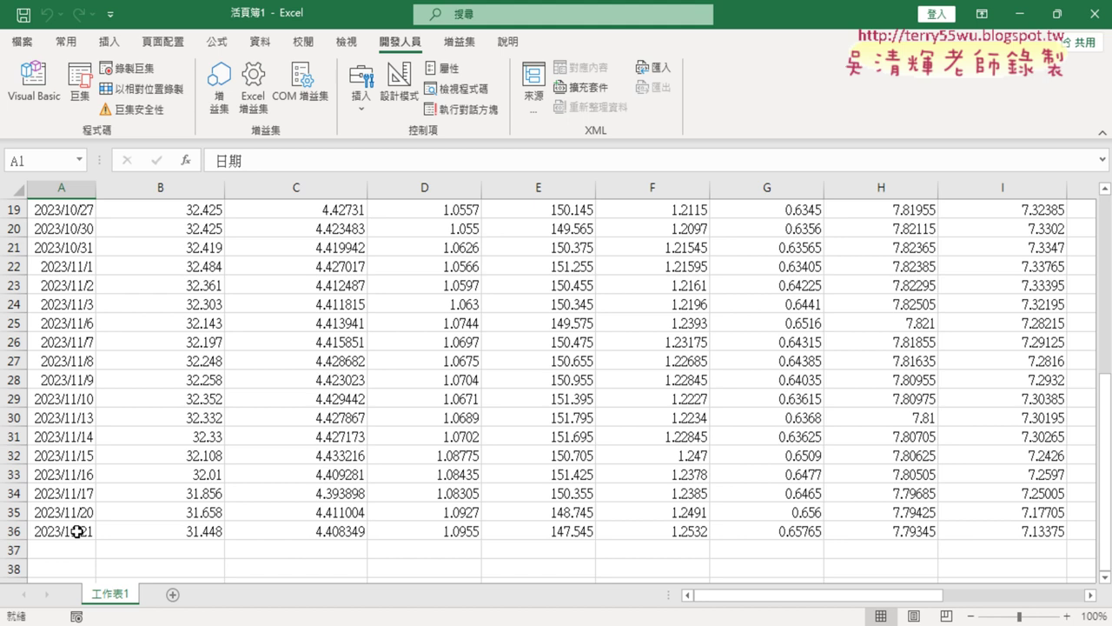
shift+click(77, 531)
scroll(281, 501, up, 6)
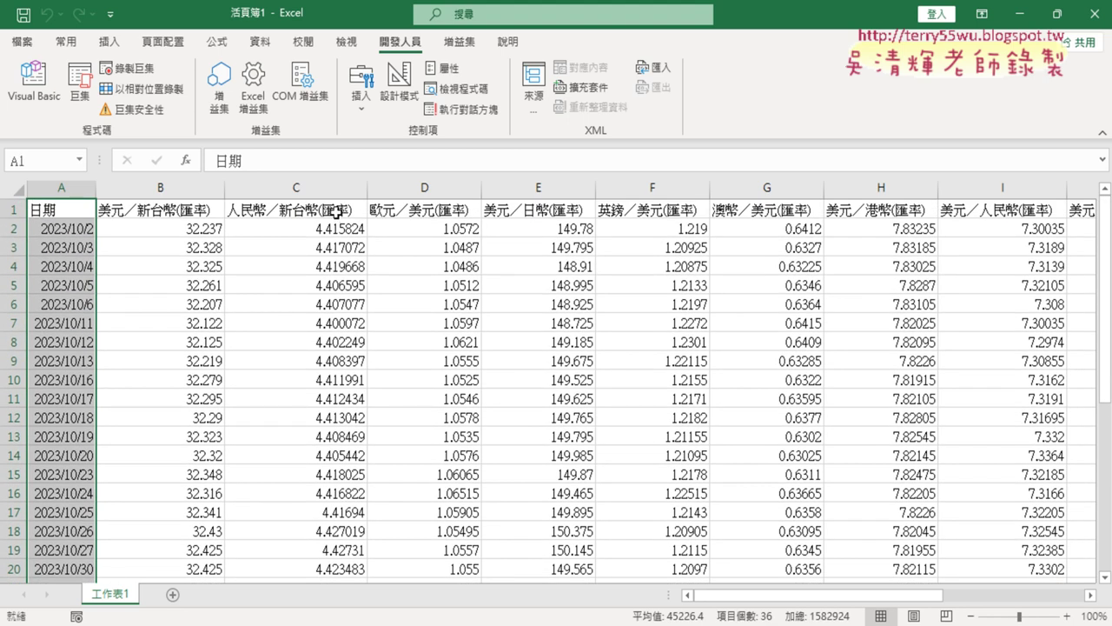
ctrl+click(335, 210)
scroll(316, 448, down, 4)
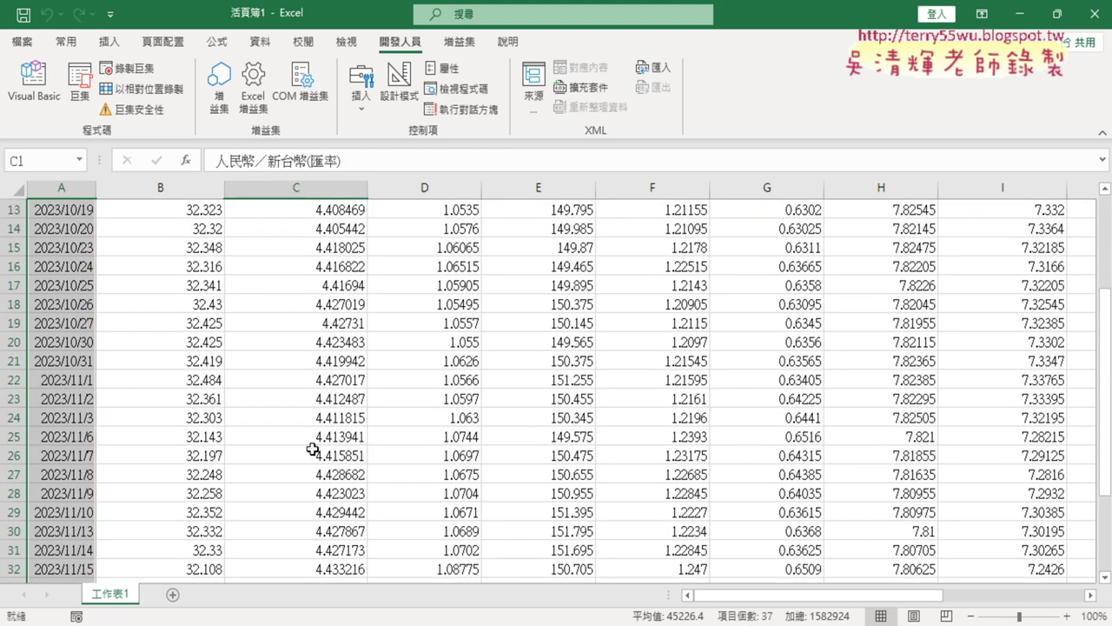
scroll(316, 448, down, 5)
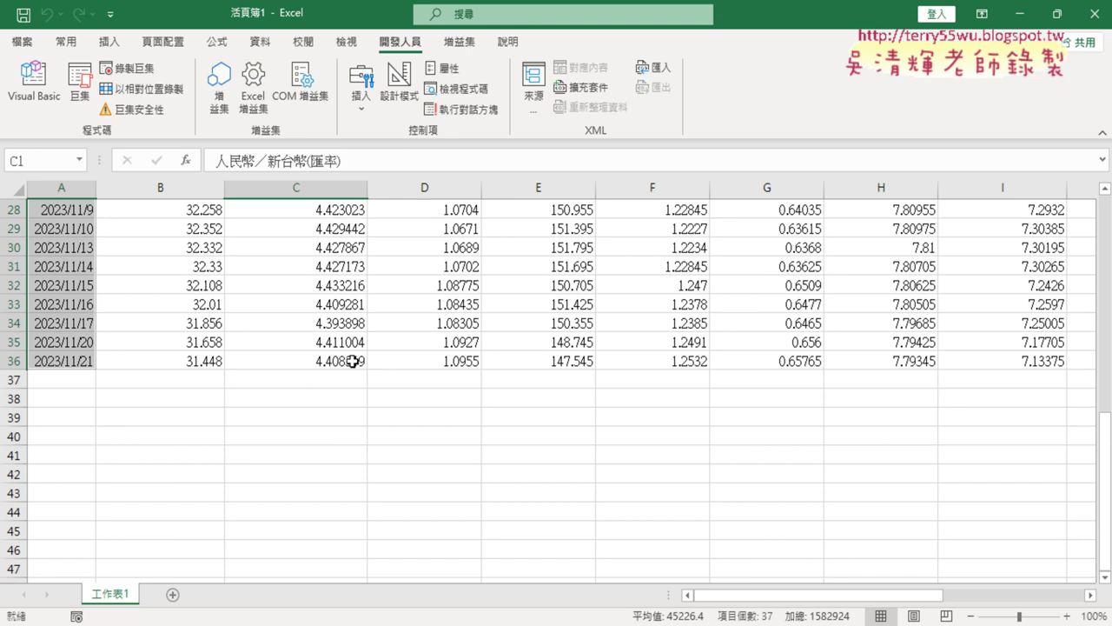
drag(352, 362, 296, 228)
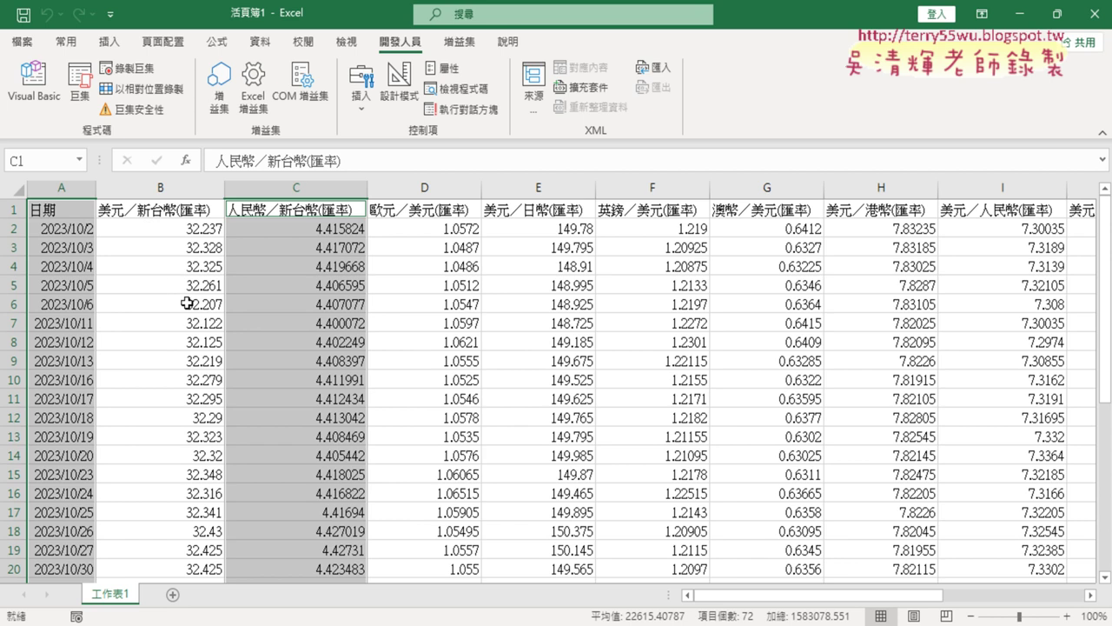
Step: Insert a Line with Markers chart of the 人民幣／新台幣(匯率) rates over the dates
click(109, 42)
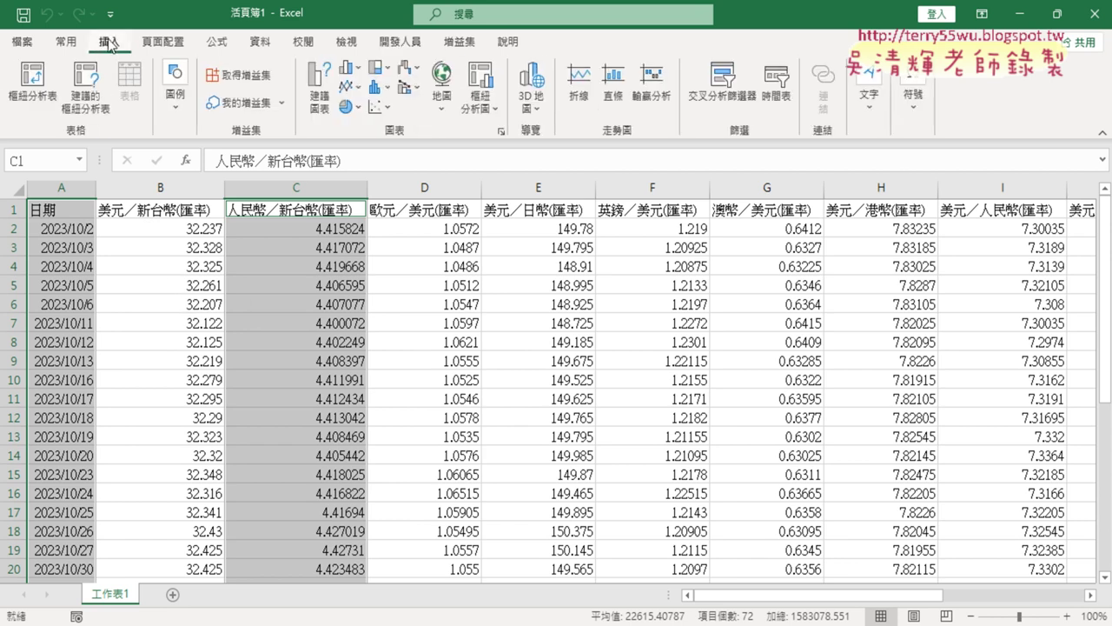
click(349, 86)
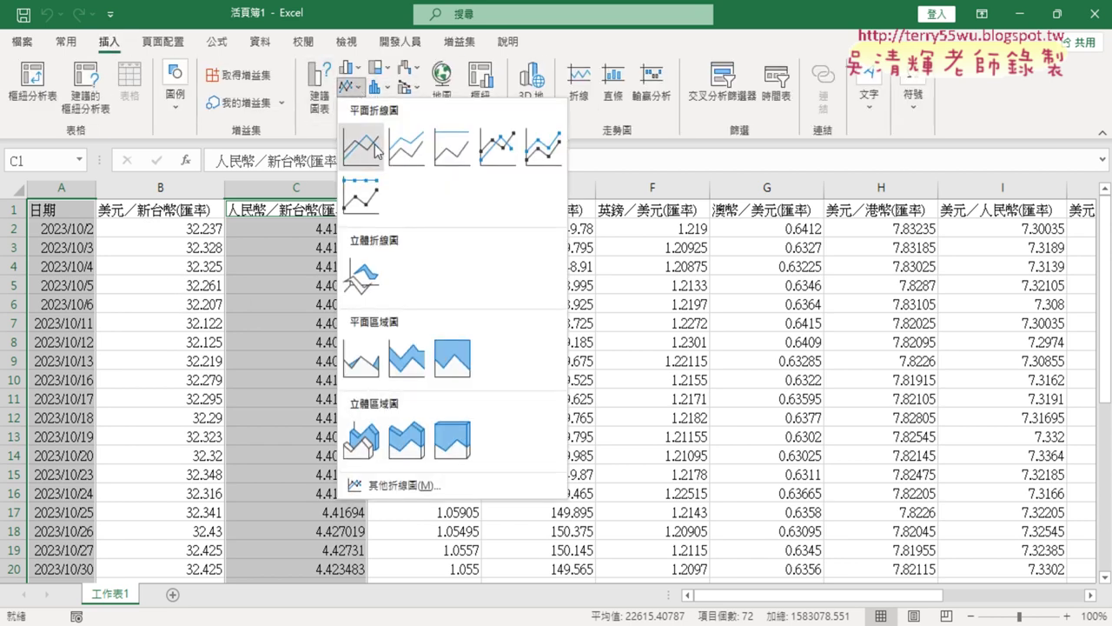
click(510, 166)
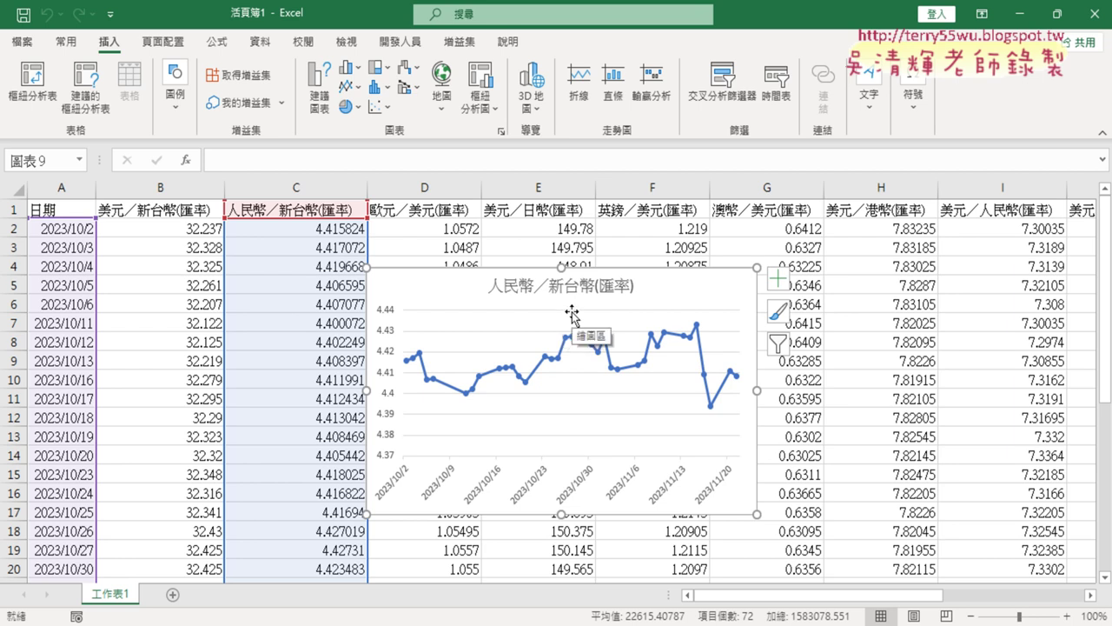
click(398, 41)
Step: Copy the whole 美元折線圖 macro and paste a duplicate below it
click(32, 83)
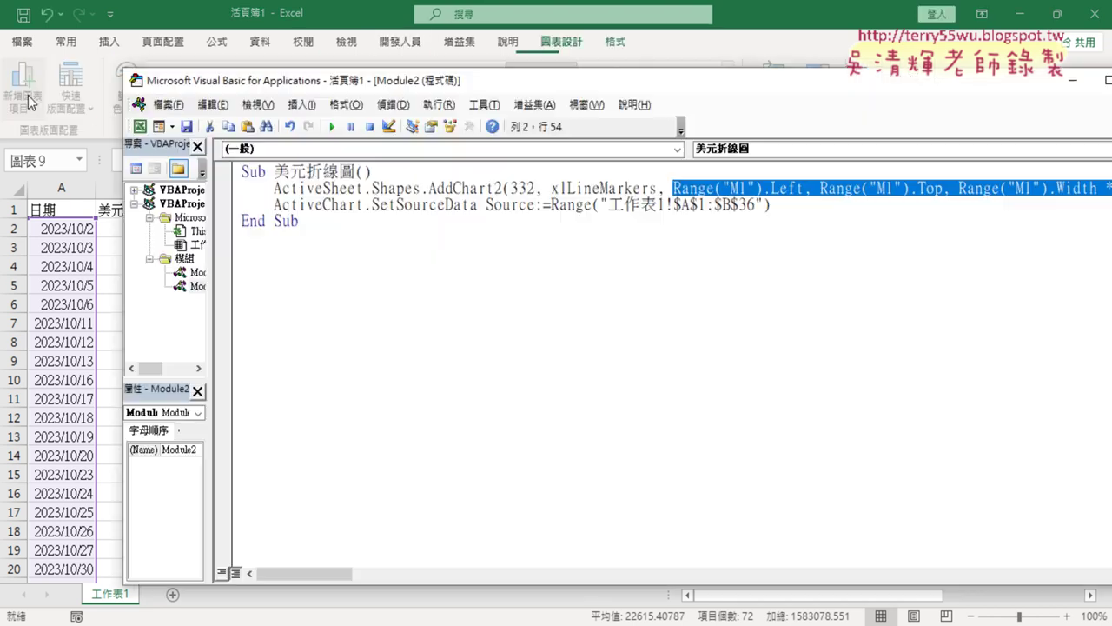
click(303, 223)
drag(303, 223, 228, 172)
right_click(300, 189)
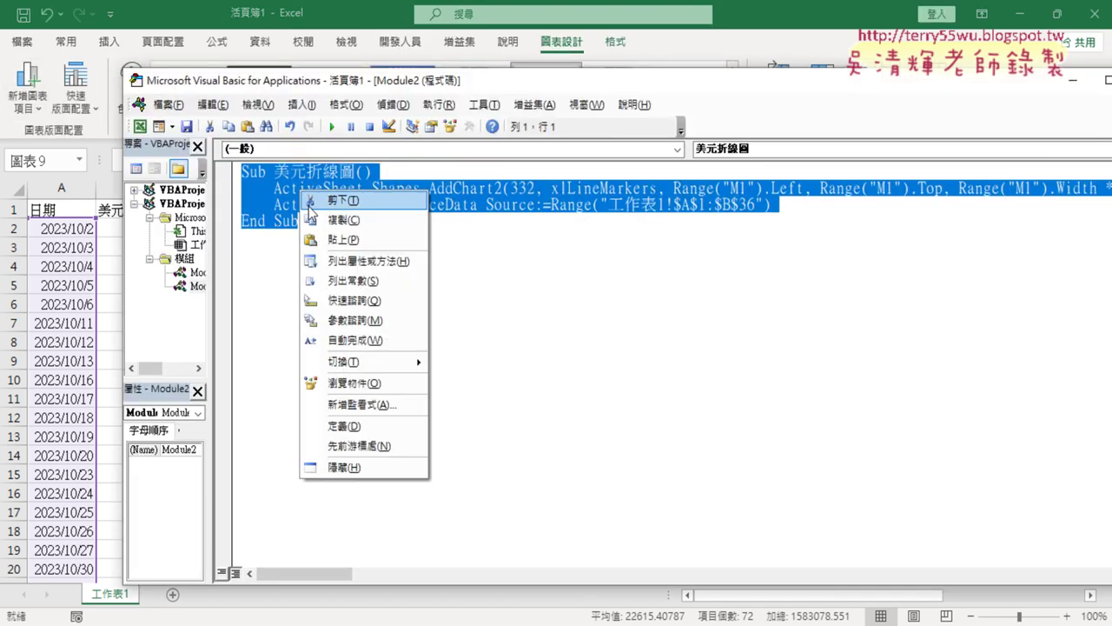
click(331, 220)
click(311, 256)
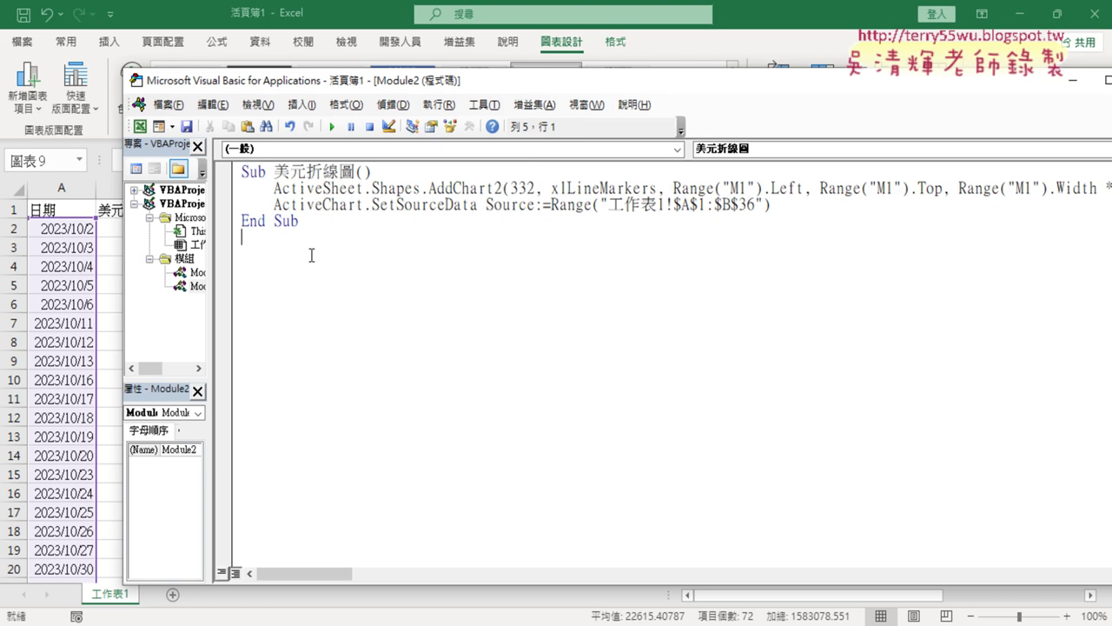
key(ctrl+v)
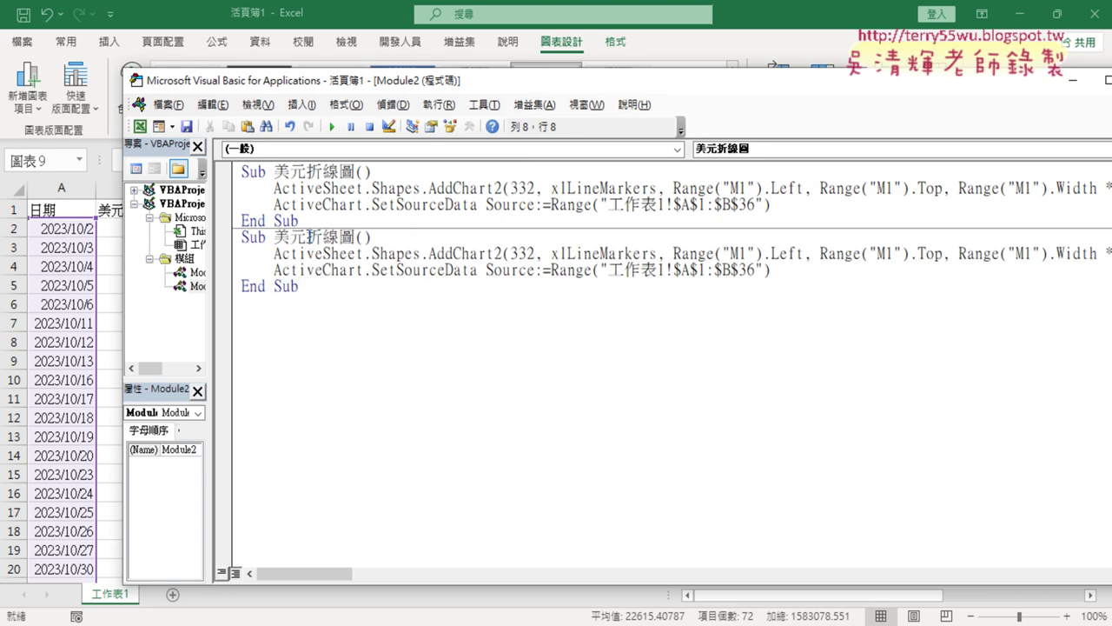
Step: Rename the duplicated macro from 美元折線圖 to 人民幣折線圖
drag(306, 237, 275, 238)
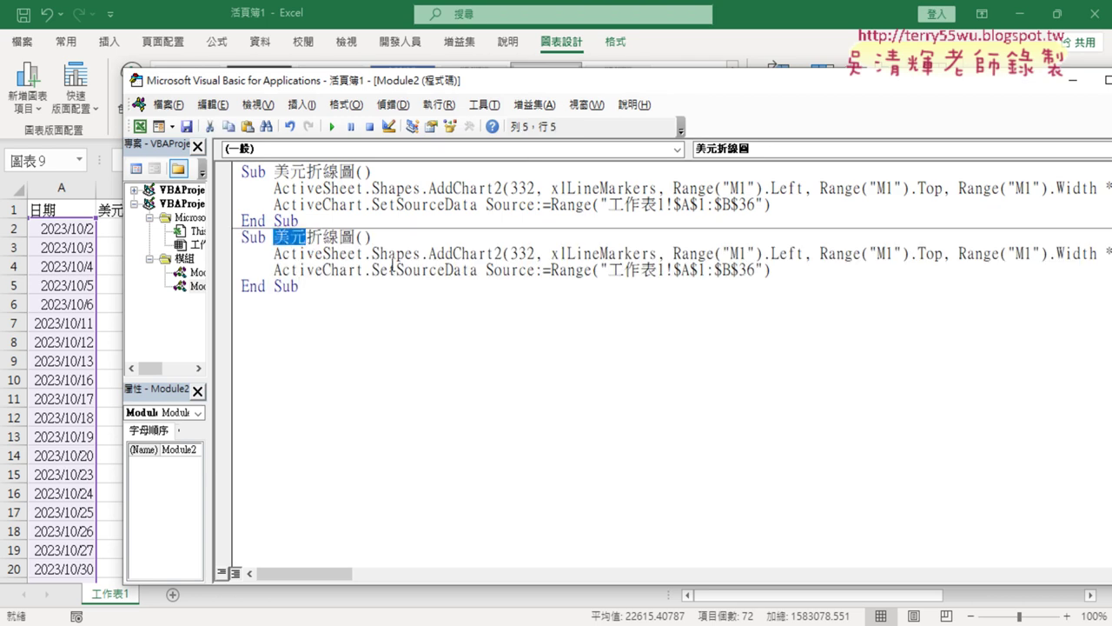
key(Delete)
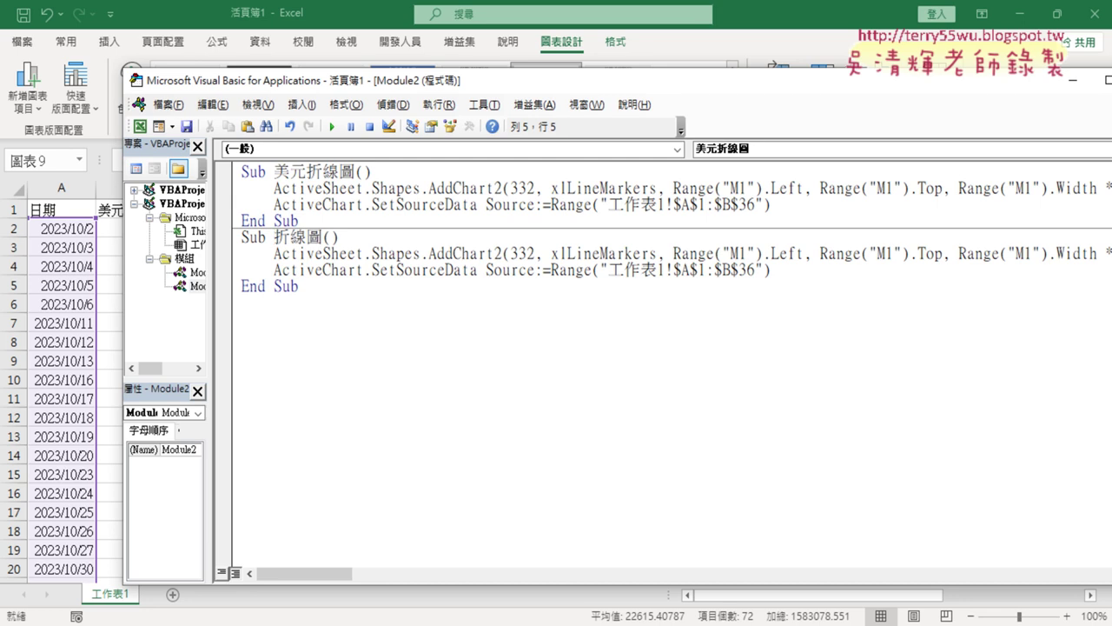
text(ㄖㄣˊ)
text(ㄇ一ㄣˊㄅ一)
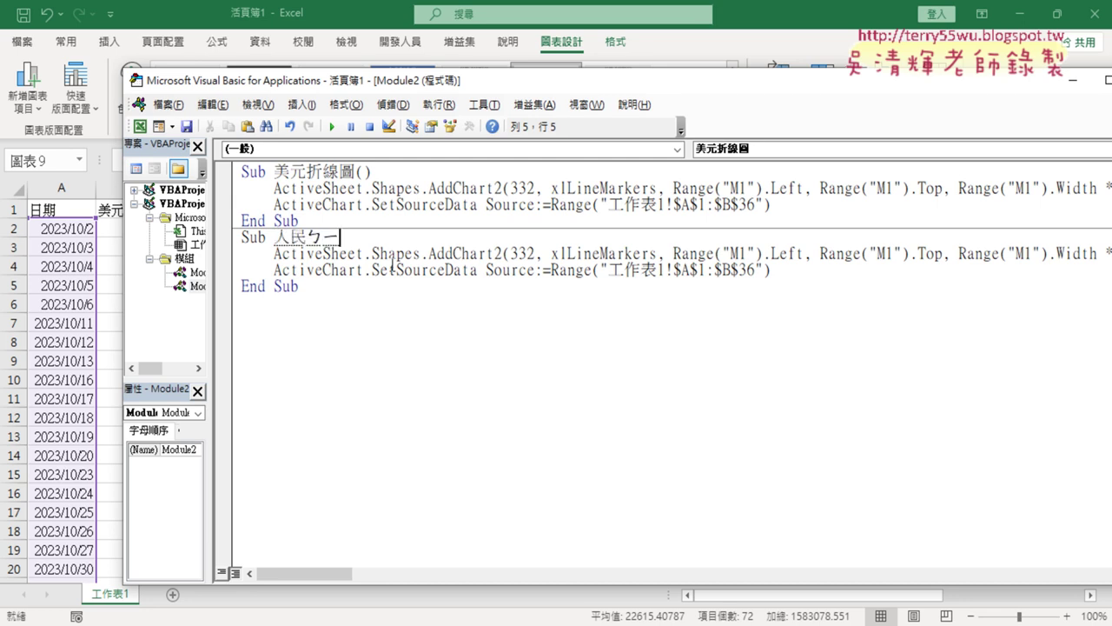
text(ˋ)
key(Return)
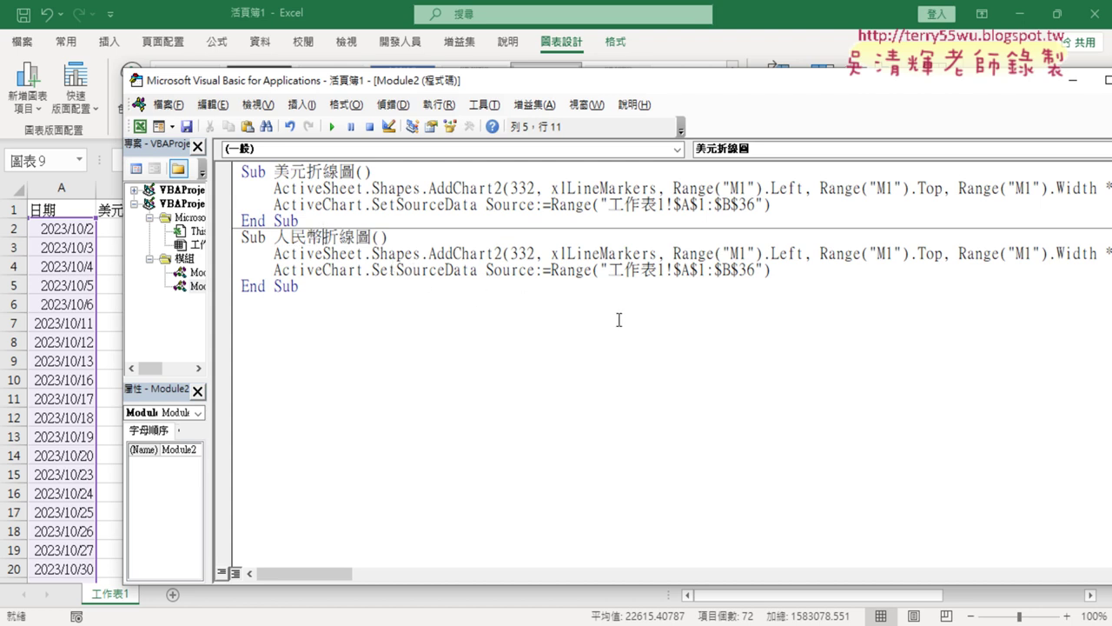
drag(662, 86, 530, 86)
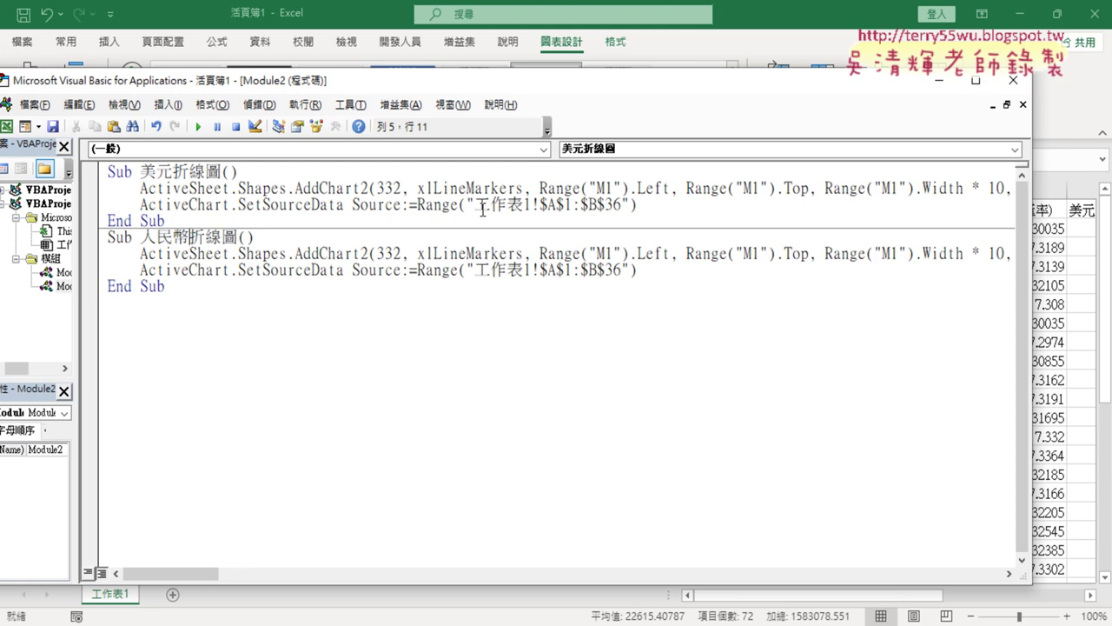
drag(467, 205, 631, 209)
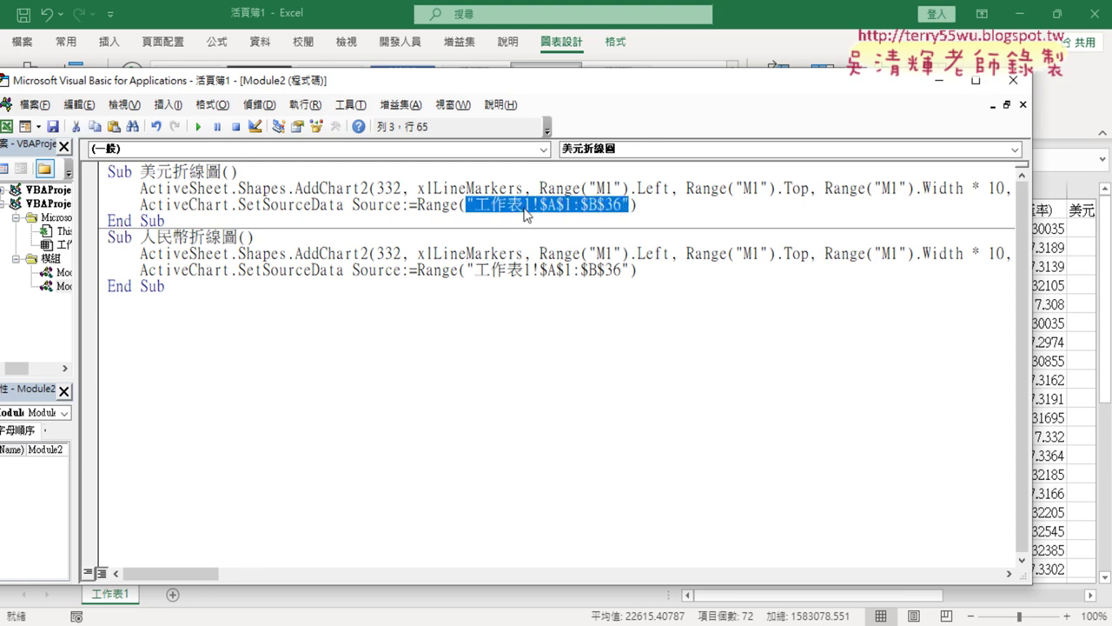
Step: Change the 人民幣折線圖 source range from $A$1:$B$36 to $A$1:$C$36
click(600, 271)
key(shift+Left)
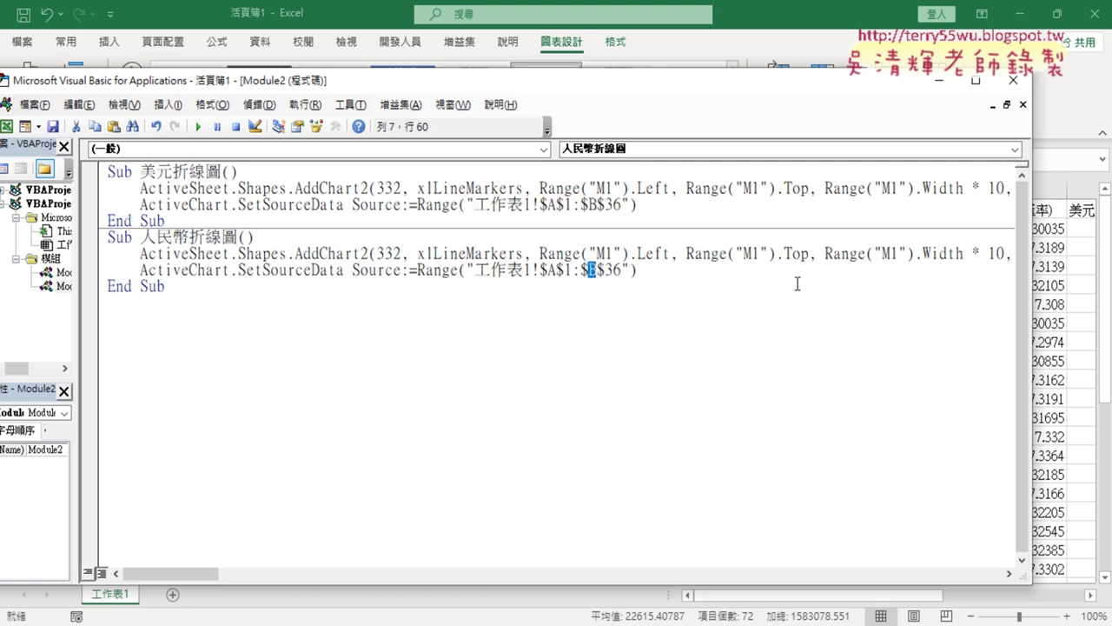
text(C)
mouse_move(1034, 311)
mouse_down()
mouse_move(866, 310)
mouse_move(800, 323)
mouse_up()
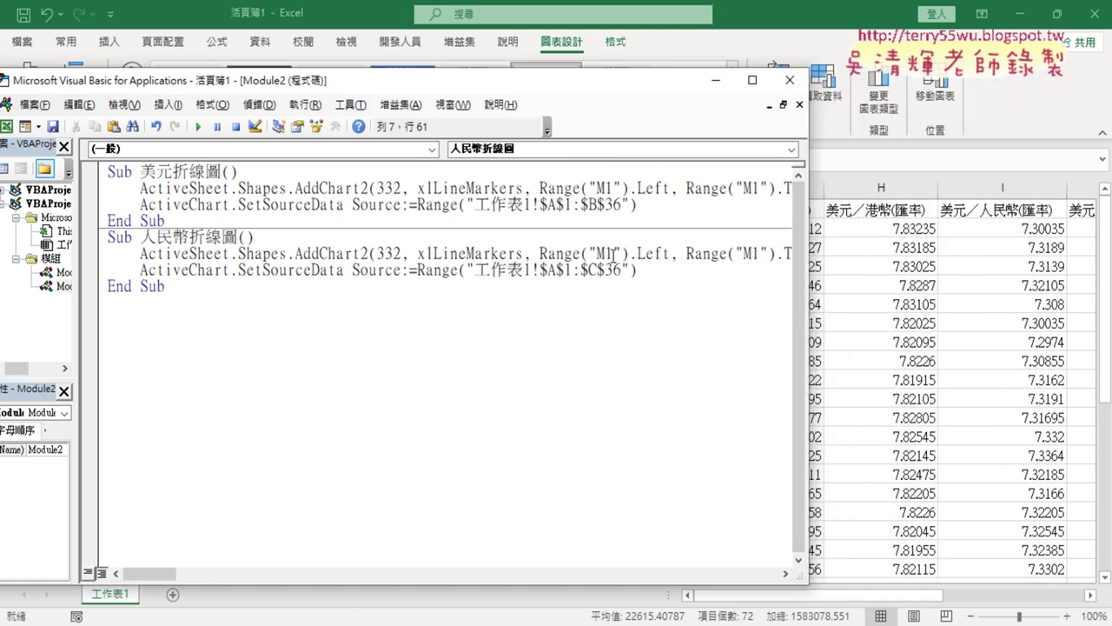
click(613, 254)
drag(856, 596, 1054, 602)
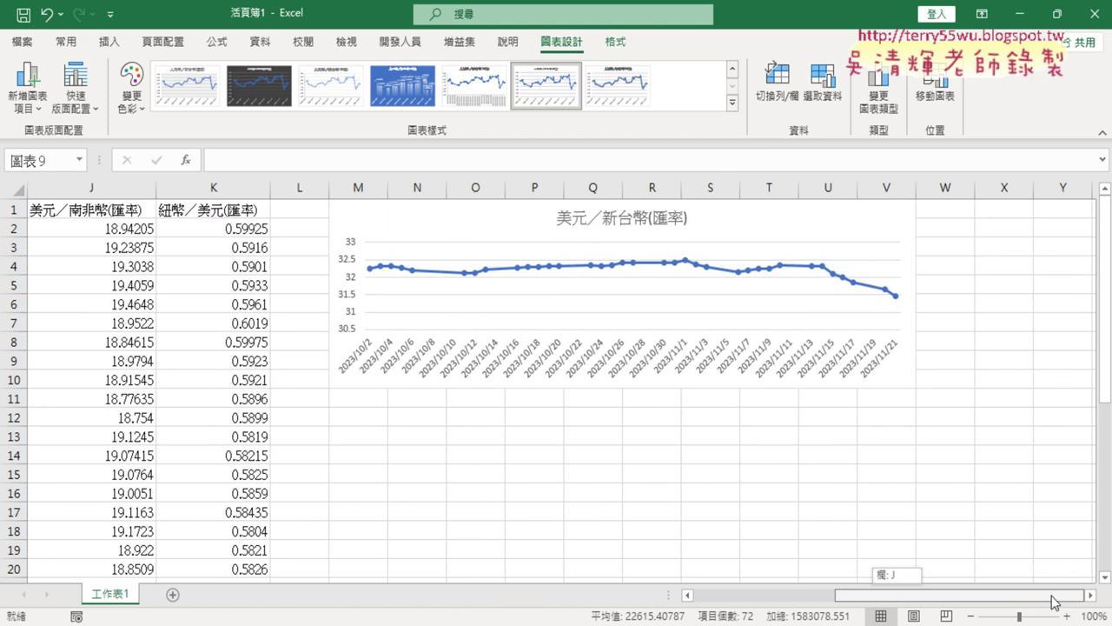
Step: Change both Range("M1") Left/Top references in the 人民幣折線圖 macro to M11
click(348, 398)
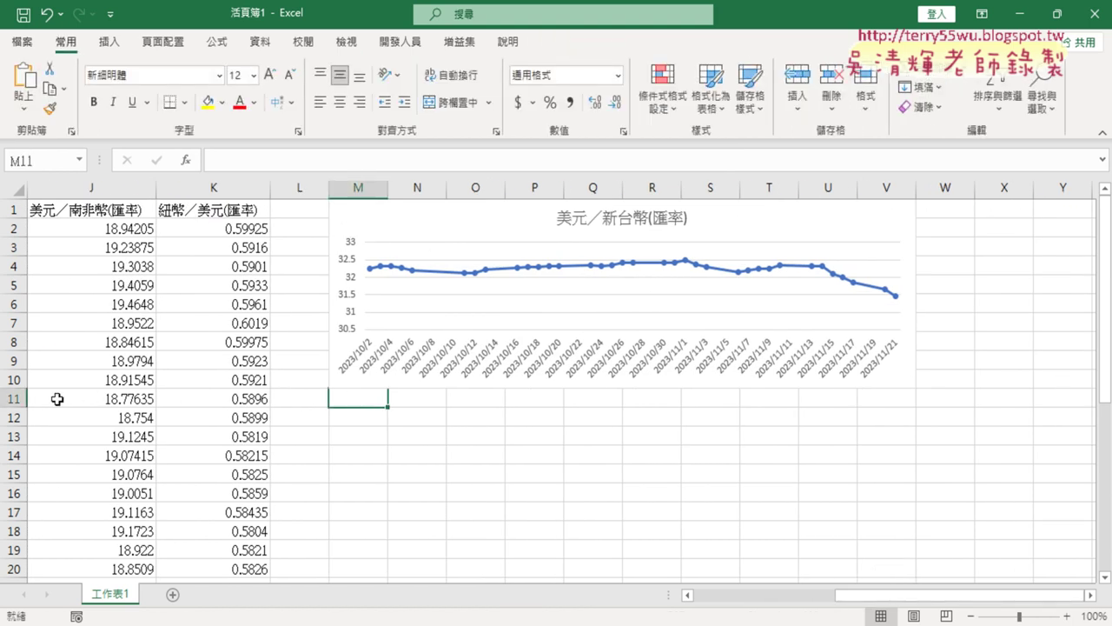
click(400, 42)
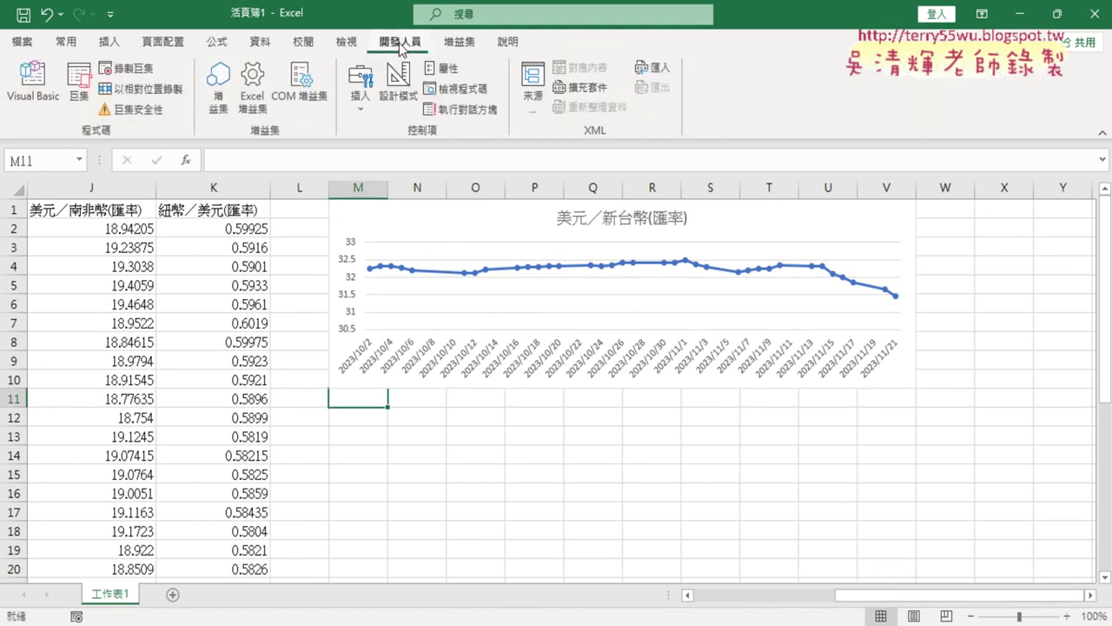
click(49, 100)
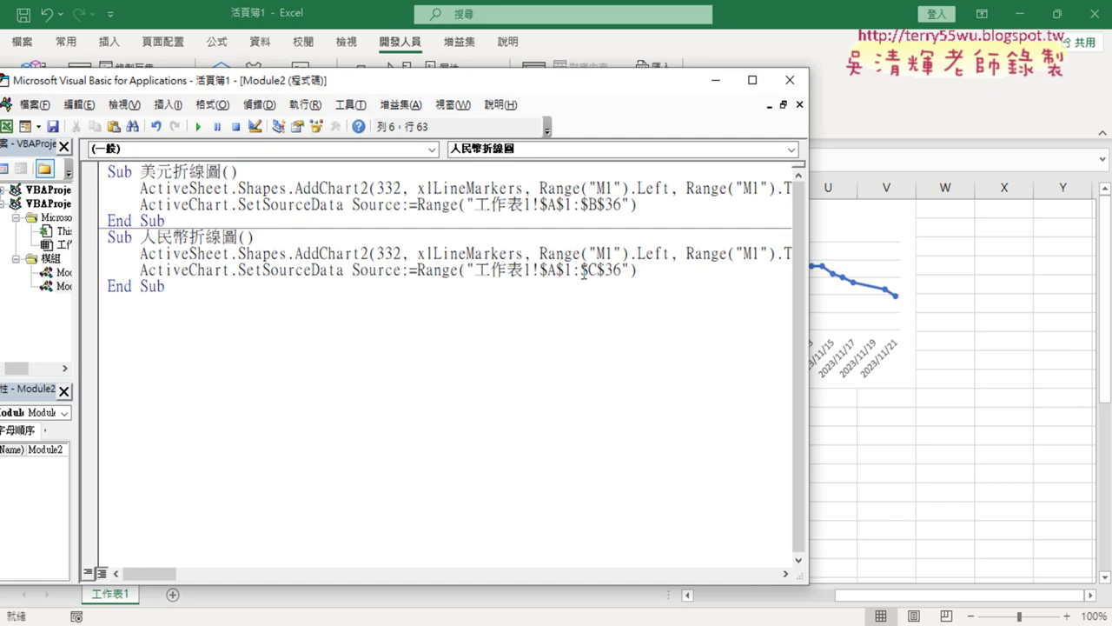
text(1)
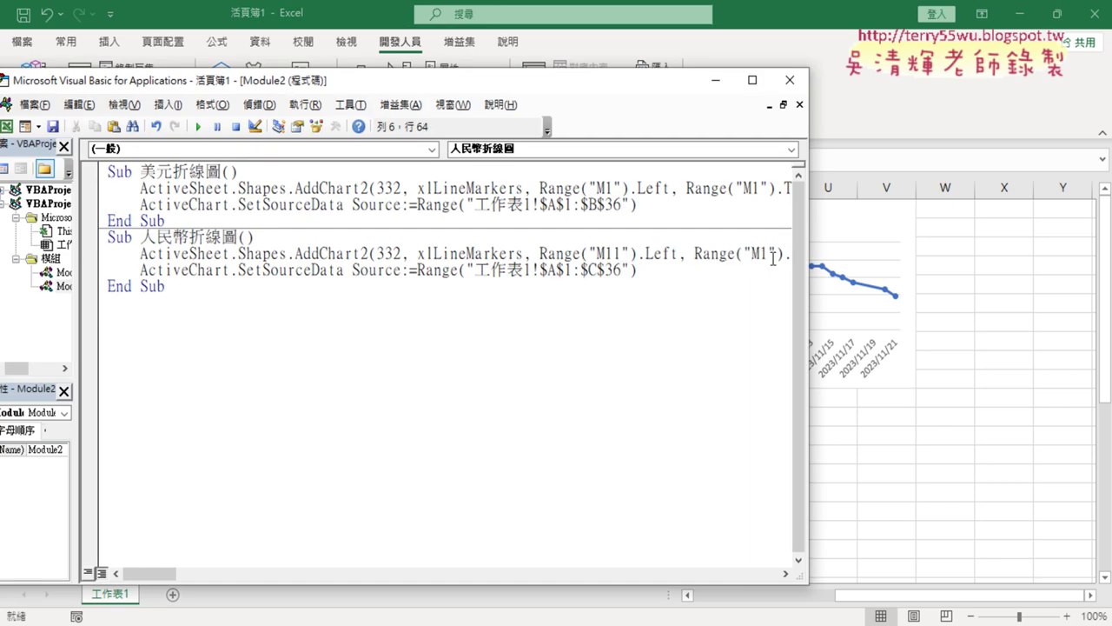
click(770, 253)
text(1)
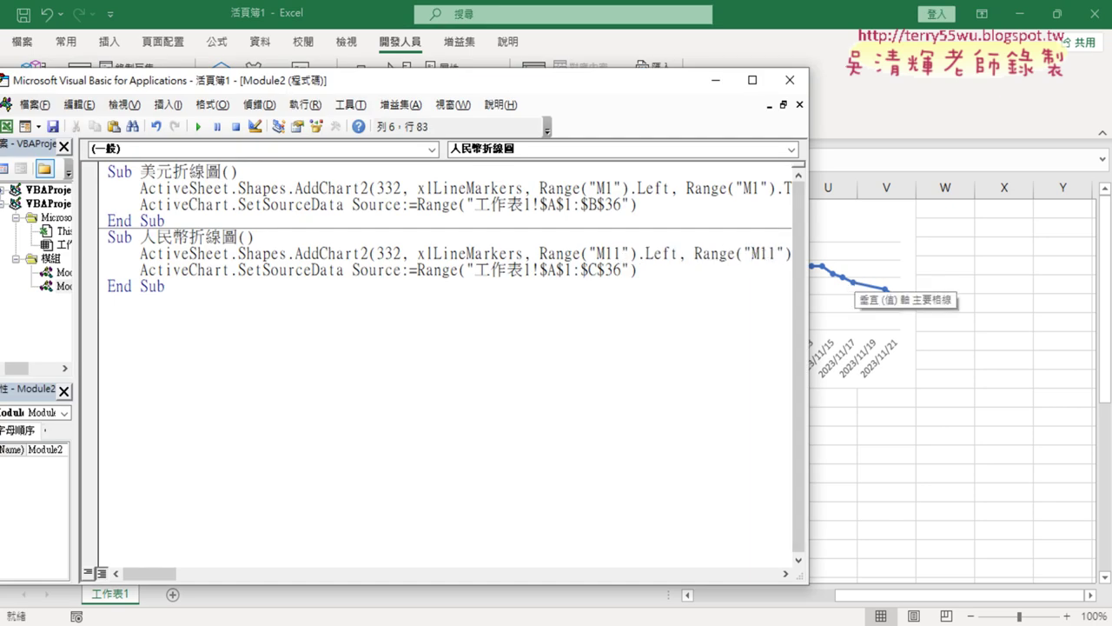
Step: Run the 人民幣折線圖 macro to add its line chart at M11
click(344, 253)
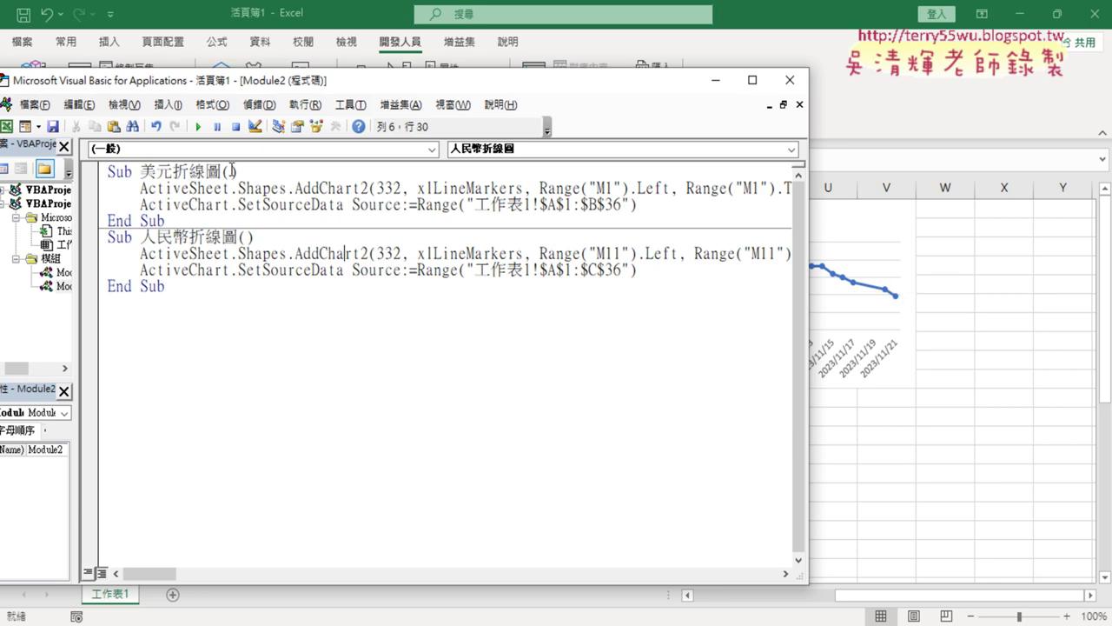
click(198, 126)
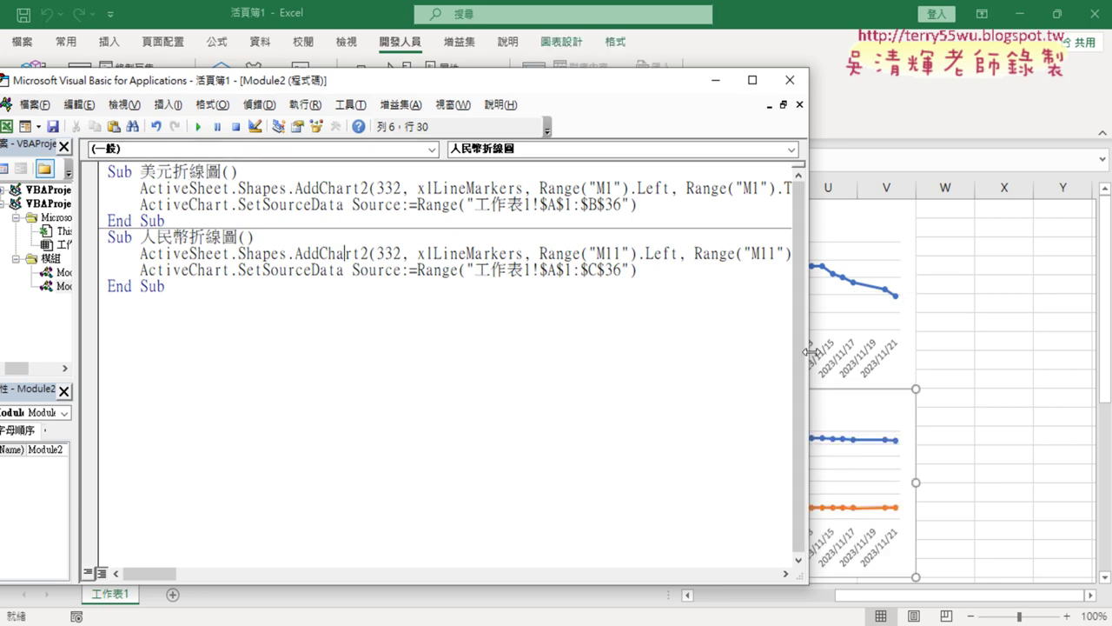
drag(808, 350, 296, 341)
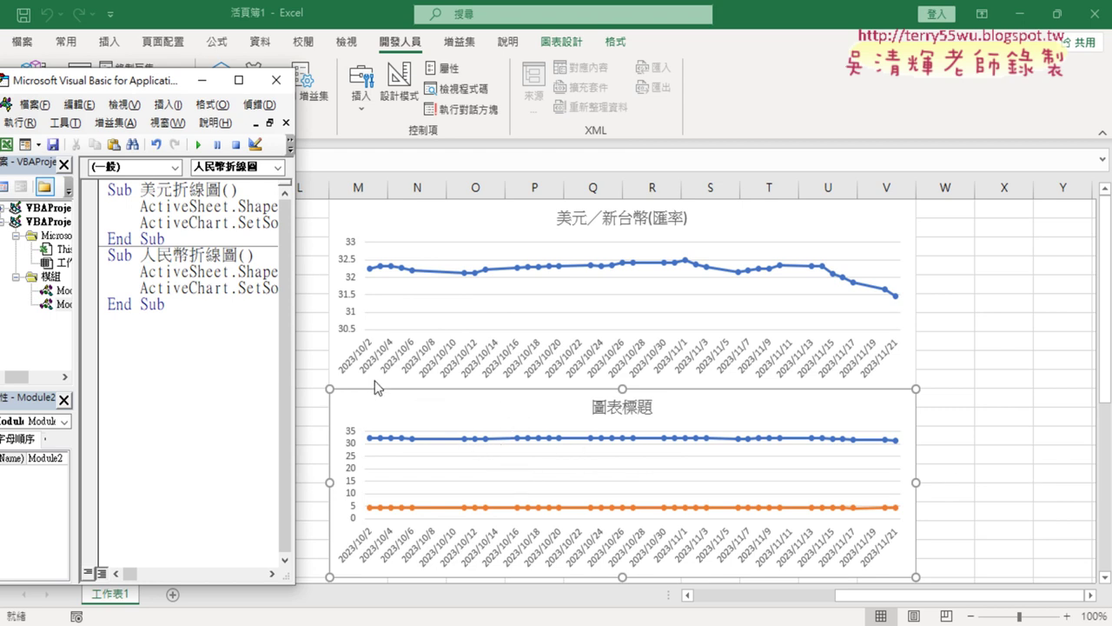
Step: Check the $A$1:$C$36 range in the second macro, then return the worksheet view to column A
drag(295, 319, 838, 319)
drag(539, 269, 627, 269)
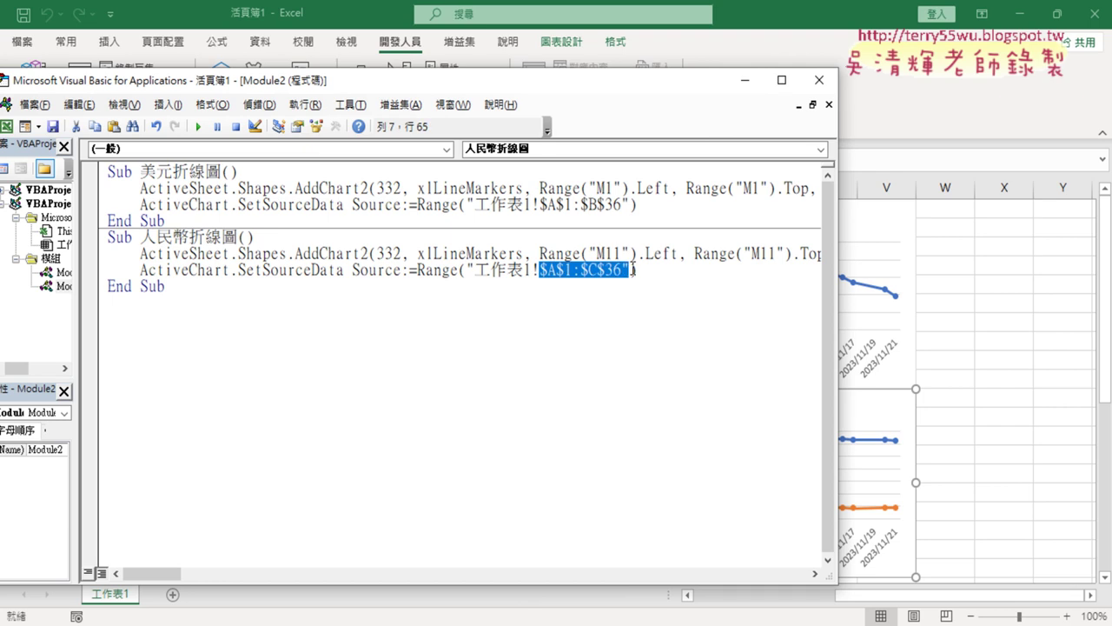
click(956, 596)
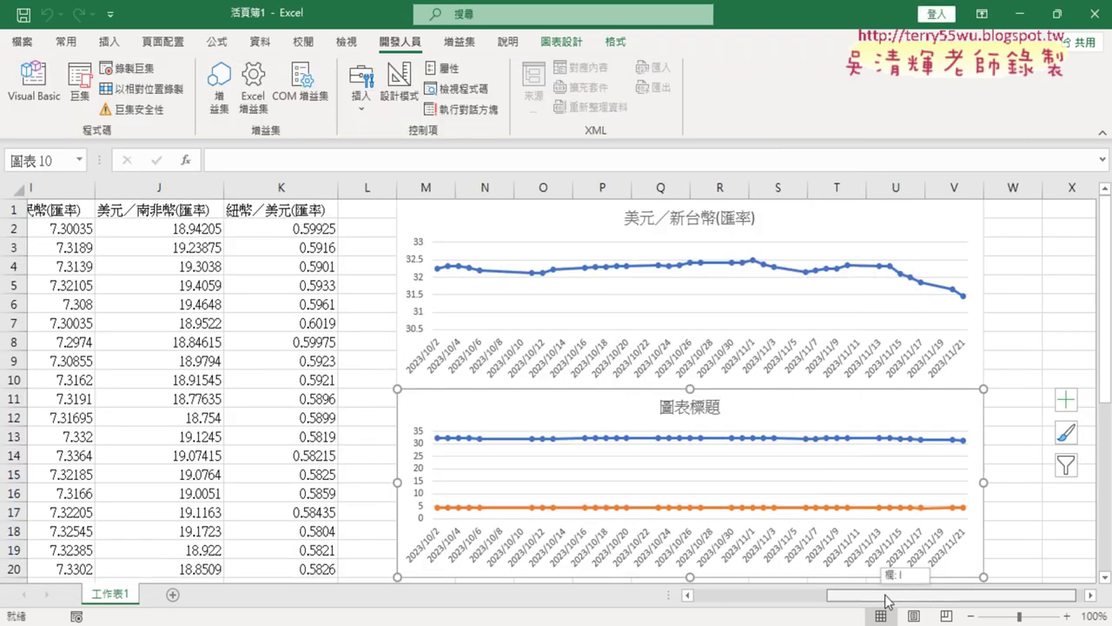
drag(955, 595, 817, 595)
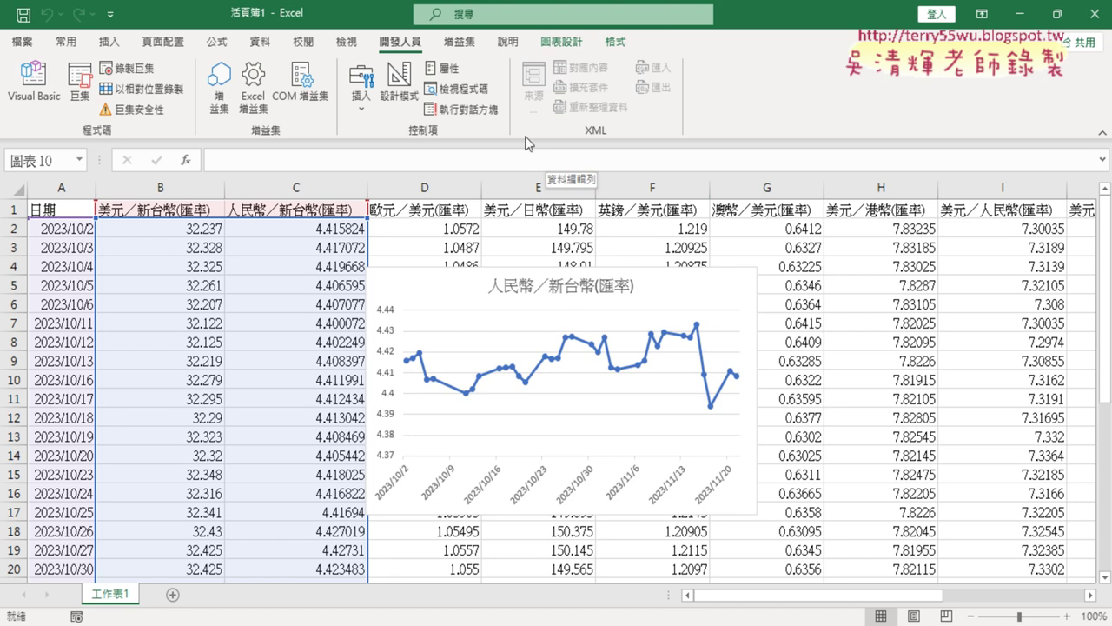
Step: Reopen the VBA editor and highlight the AddChart2 Left/Top and Width/Height arguments
click(33, 87)
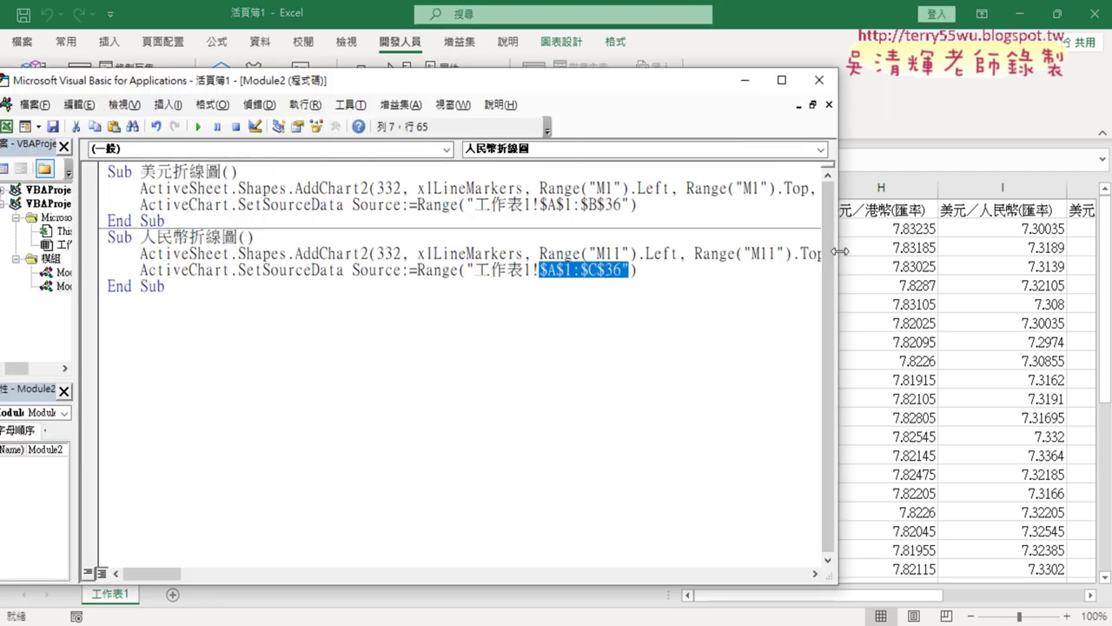
drag(837, 251, 1082, 251)
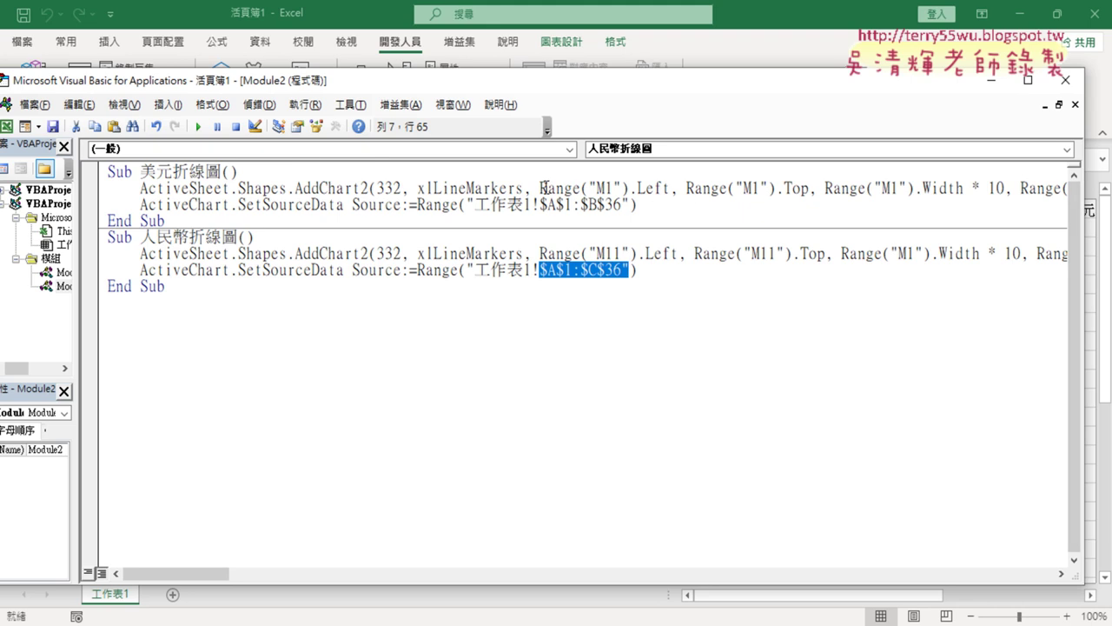
drag(525, 188, 812, 193)
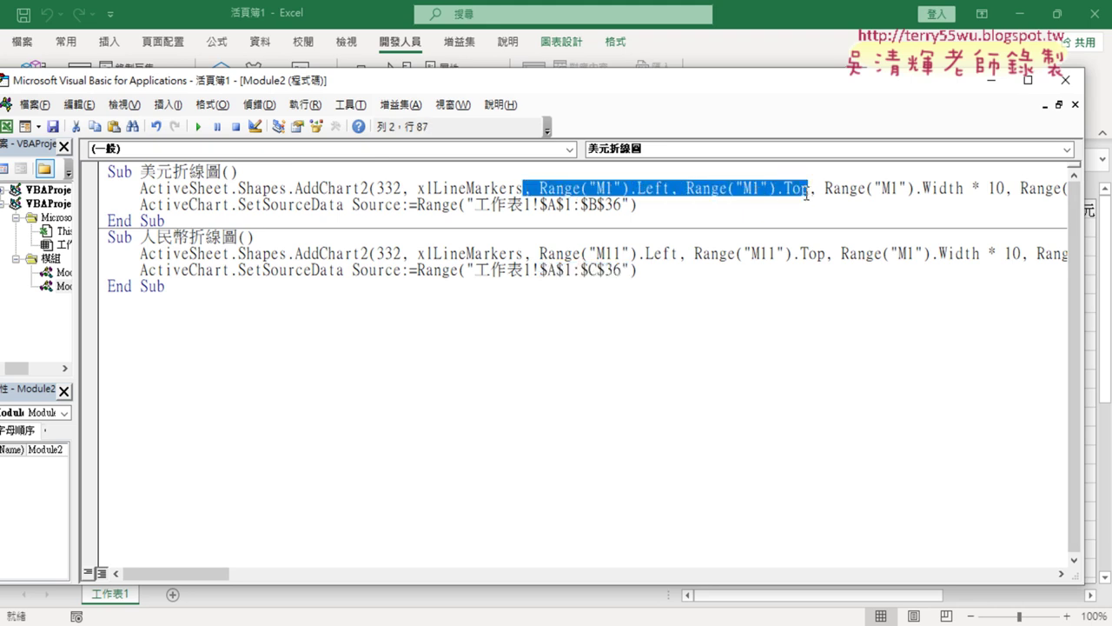
click(980, 192)
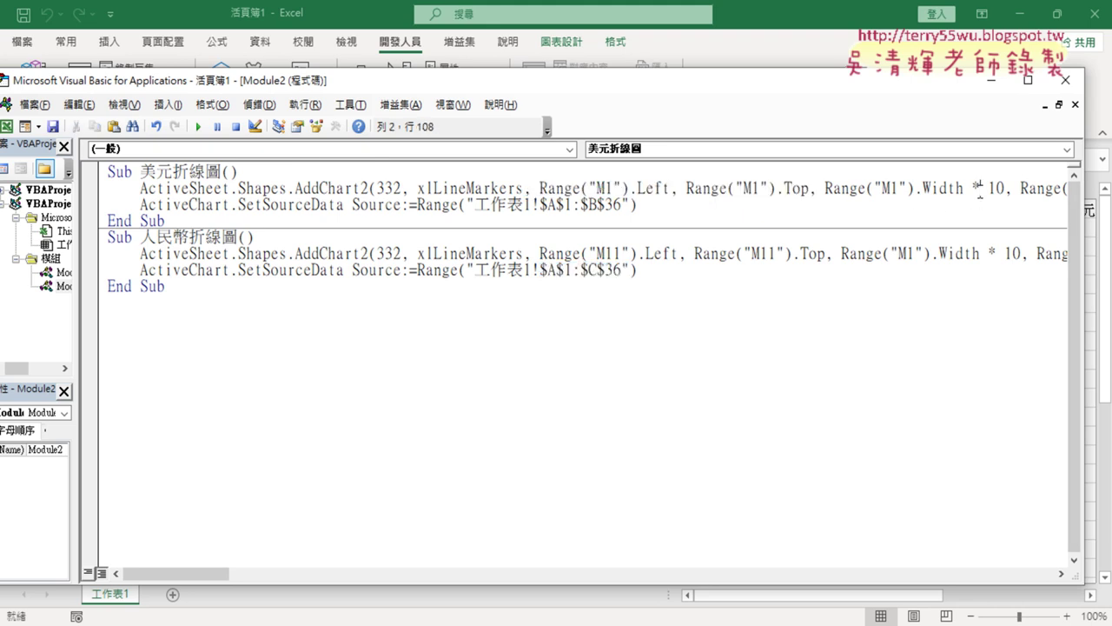
drag(823, 187, 992, 182)
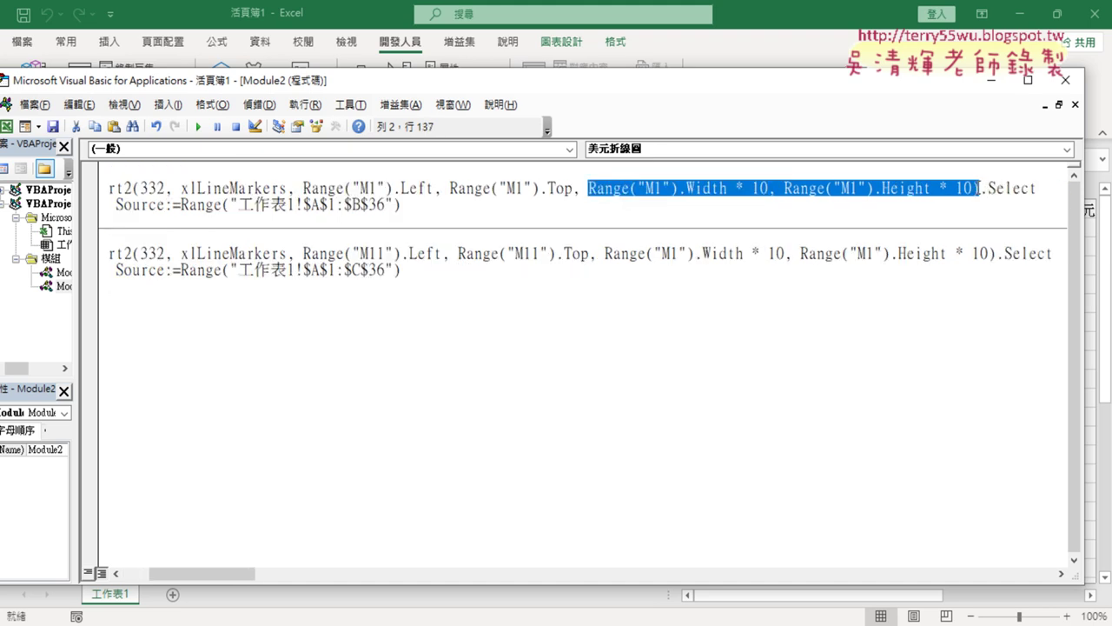
drag(992, 181, 975, 188)
drag(200, 573, 174, 573)
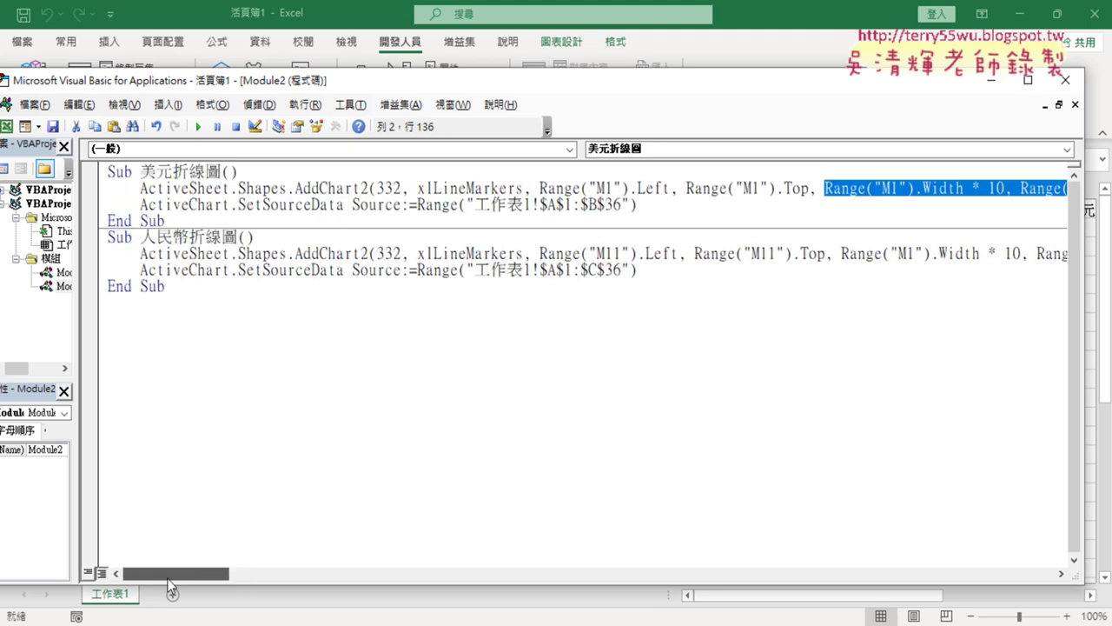